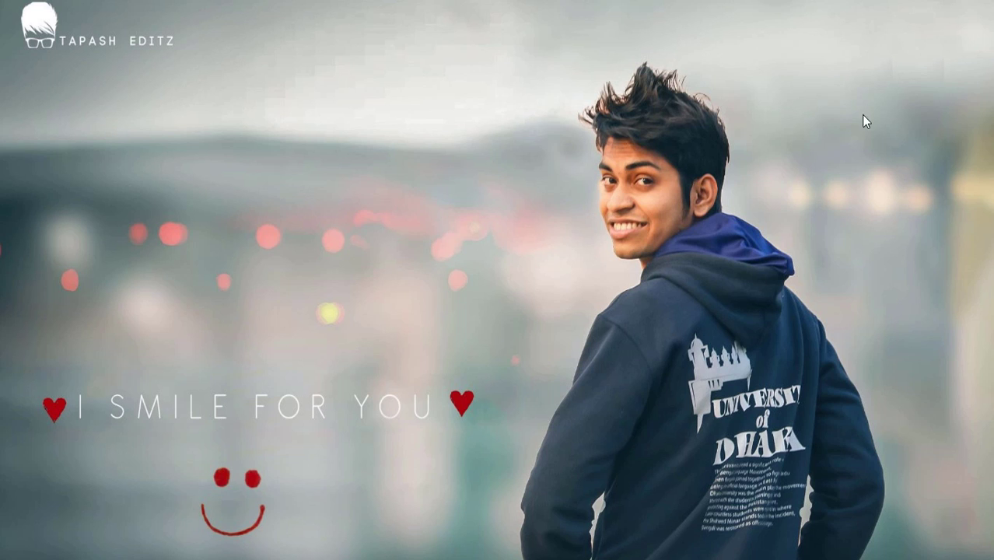
- Preview the rainbow-shirt portrait in Picasa and open it with Adobe Photoshop CC
right_click(861, 112)
left_click(871, 153)
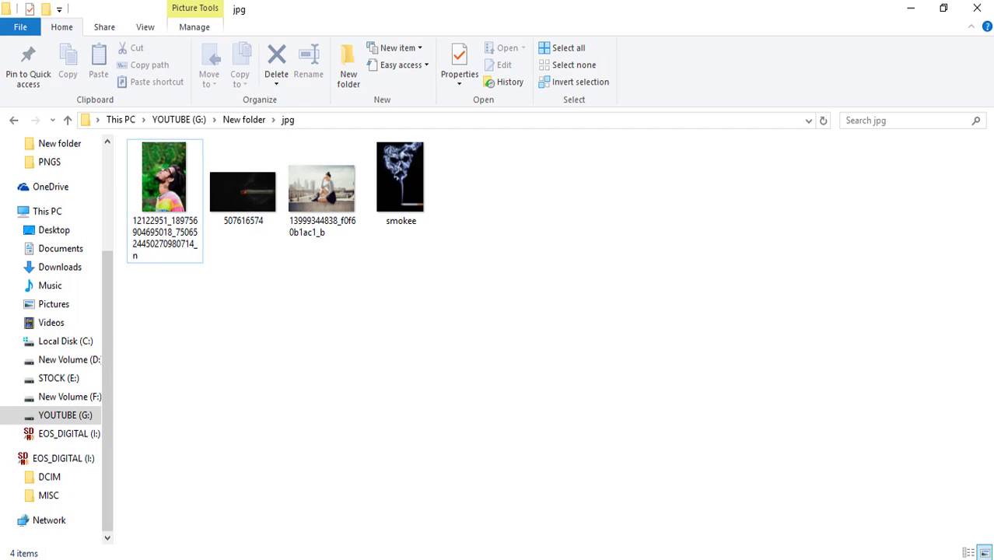
left_click(164, 198)
key("space")
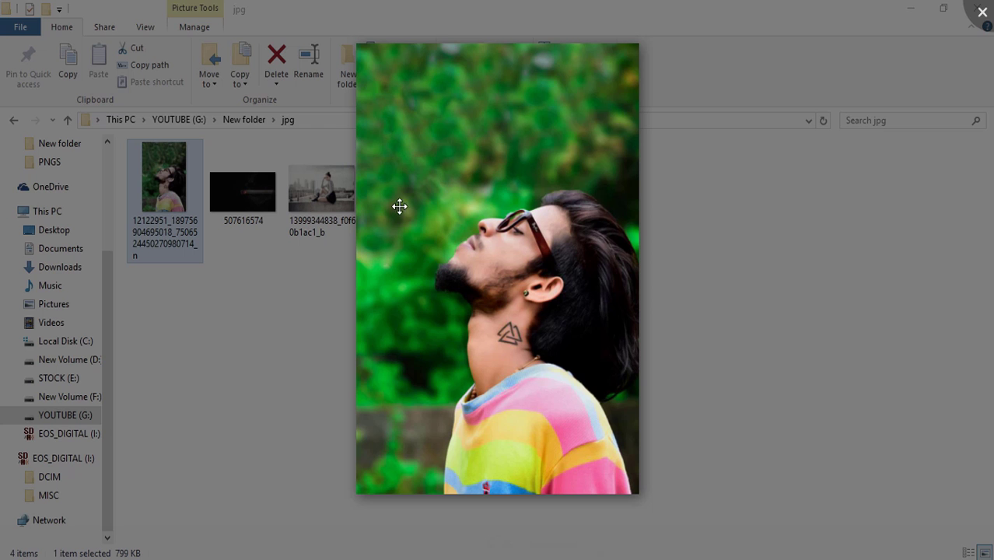
mouse_move(498, 536)
left_click(673, 550)
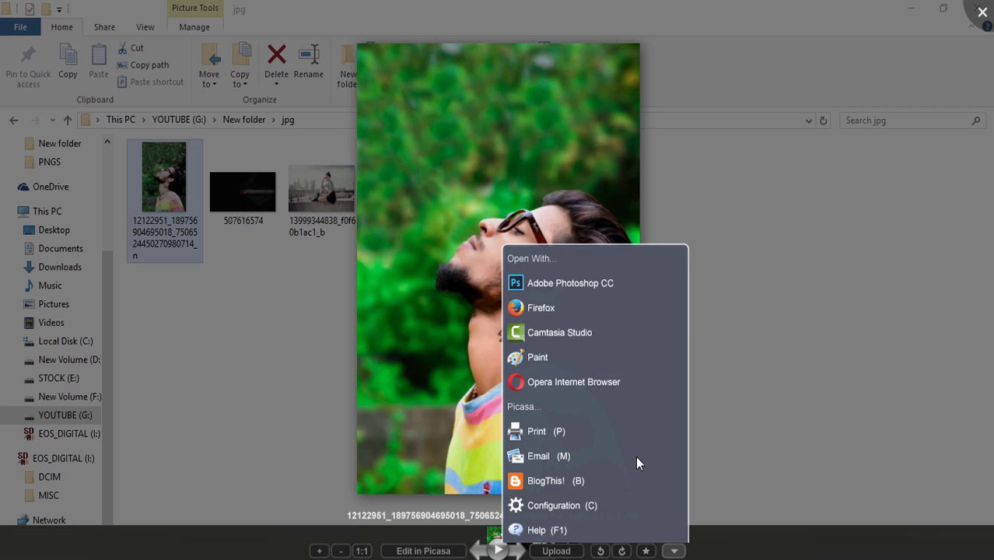
left_click(581, 285)
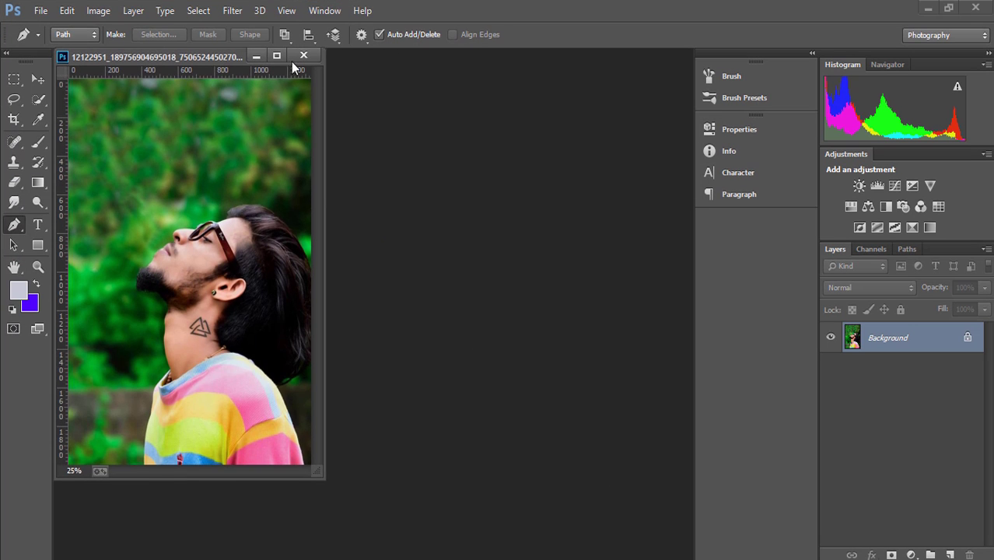
- Dock the photo, unlock the Background and convert it to a smart object
left_click_drag(291, 62, 310, 55)
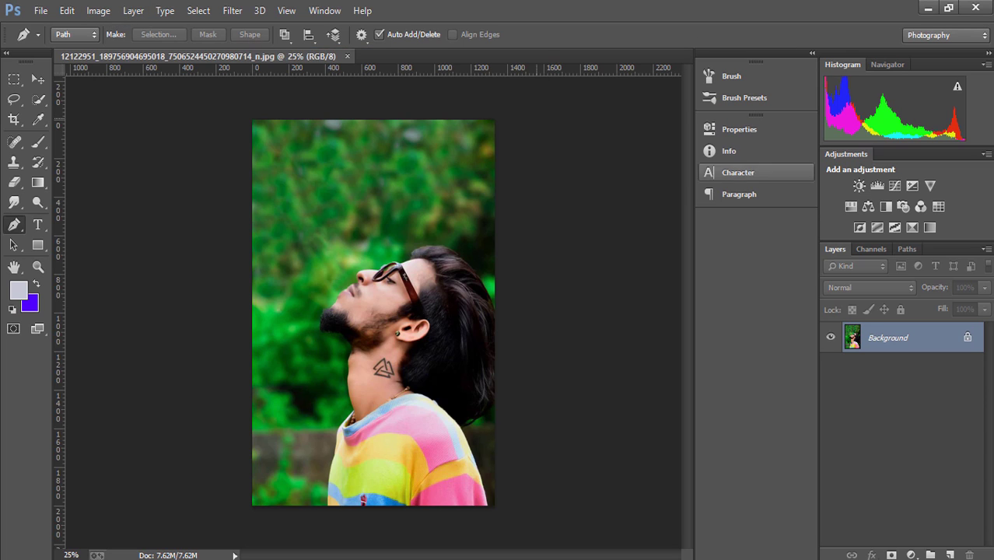
left_click(967, 337)
right_click(970, 346)
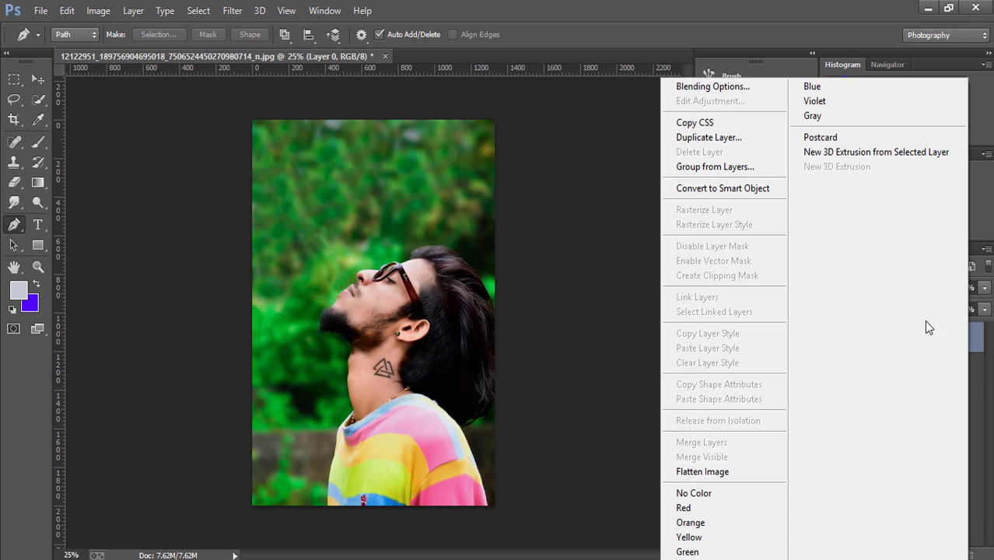
left_click(722, 189)
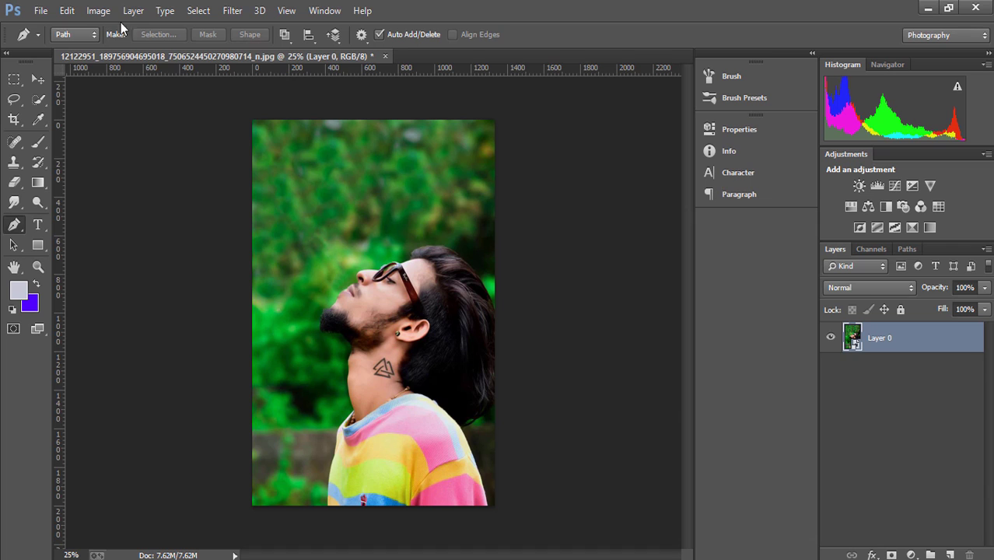
- Apply a Shadows/Highlights smart filter with Shadows Amount 64
left_click(98, 10)
mouse_move(120, 49)
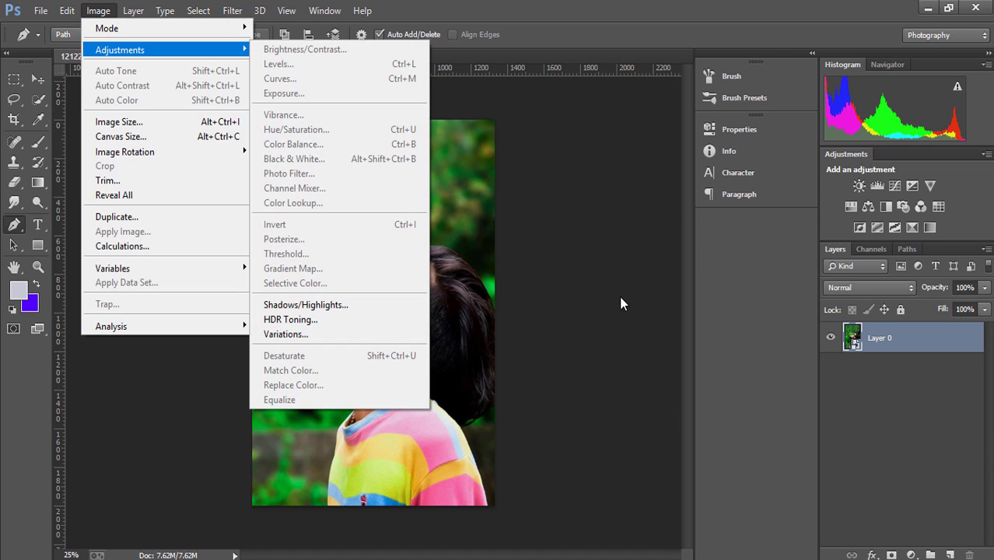
left_click(311, 304)
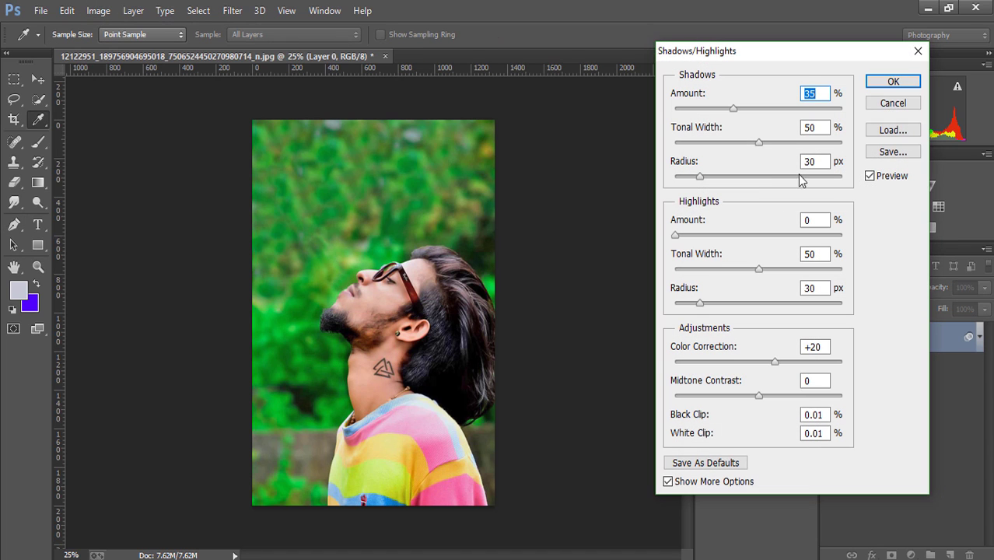
left_click(782, 112)
left_click(892, 82)
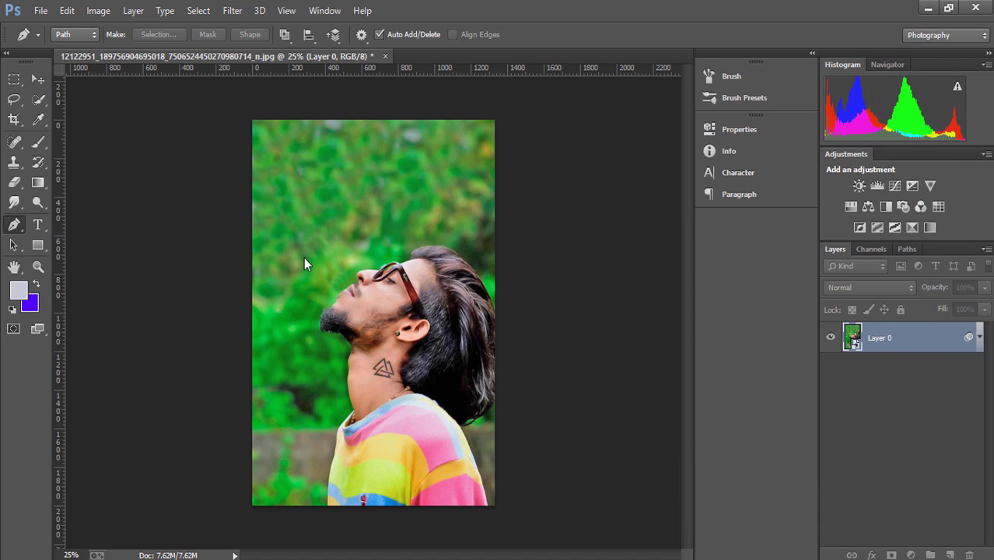
- Quick-select the man's face, neck, shirt and all of his hair, adding strokes in Add mode
left_click(38, 99)
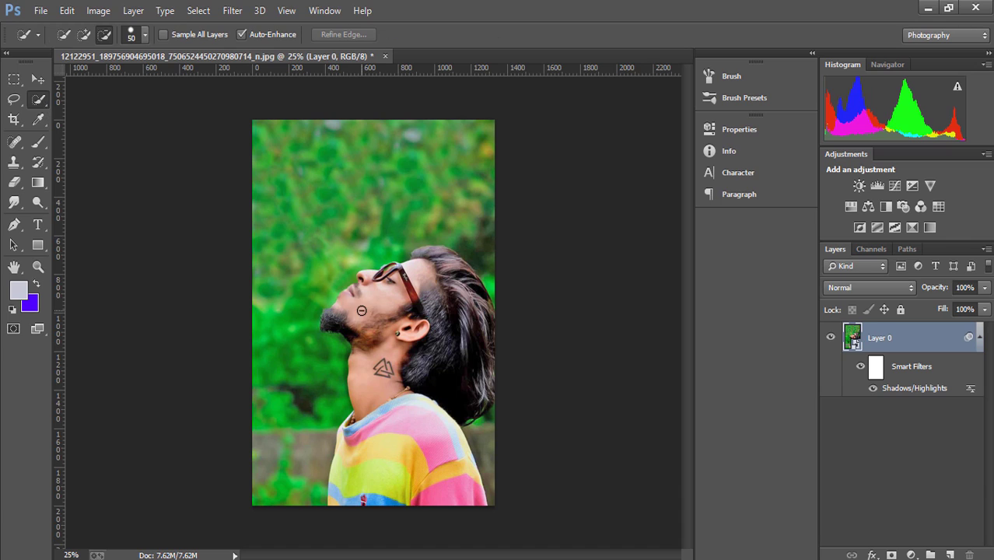
left_click_drag(365, 309, 383, 499)
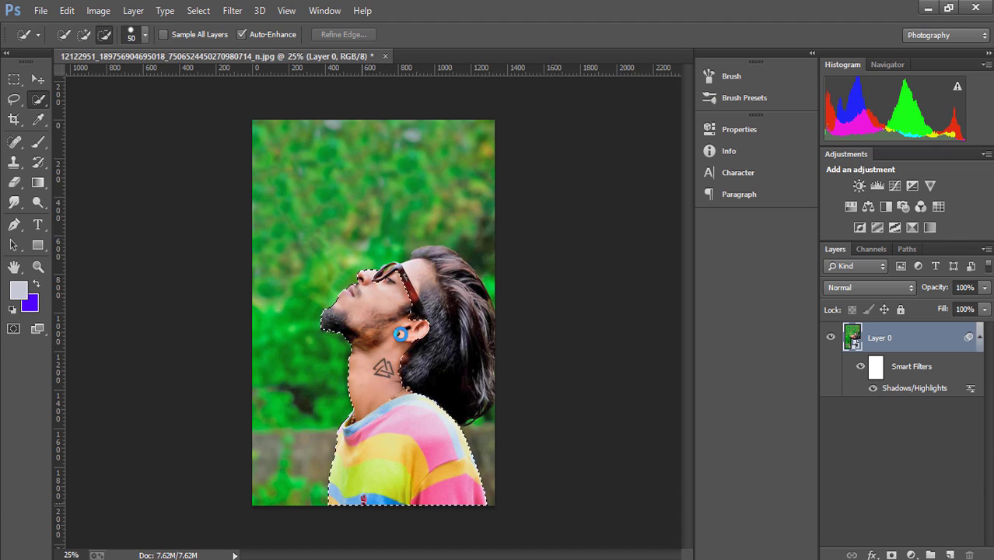
left_click_drag(373, 506, 423, 304)
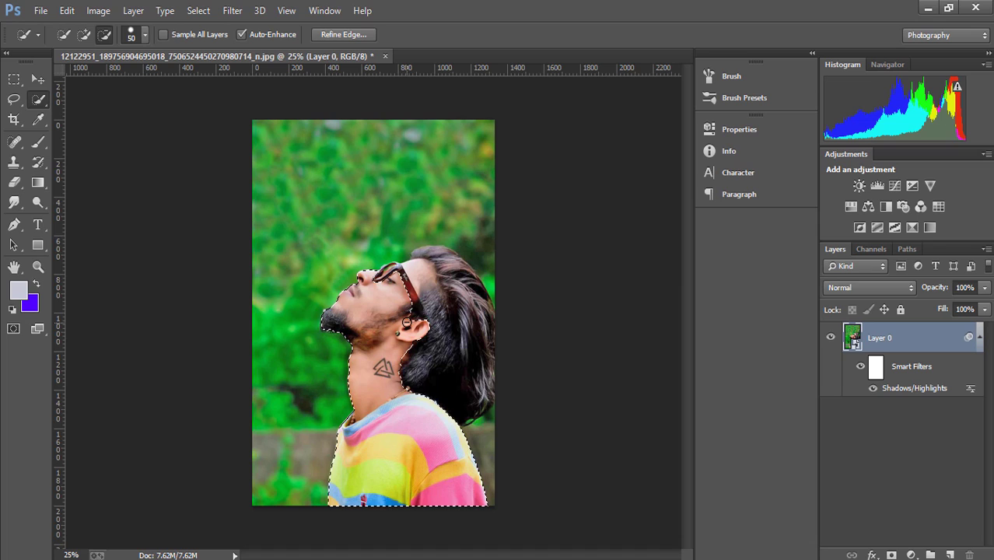
left_click(84, 34)
mouse_move(399, 311)
left_mouse_down()
mouse_move(439, 285)
mouse_move(444, 333)
mouse_move(401, 283)
left_mouse_up()
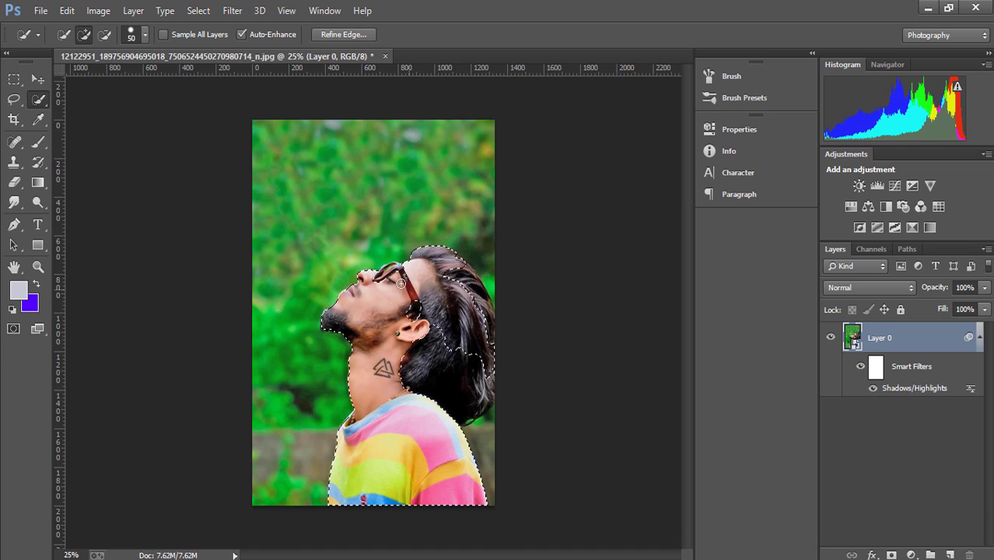
left_click_drag(422, 352, 420, 319)
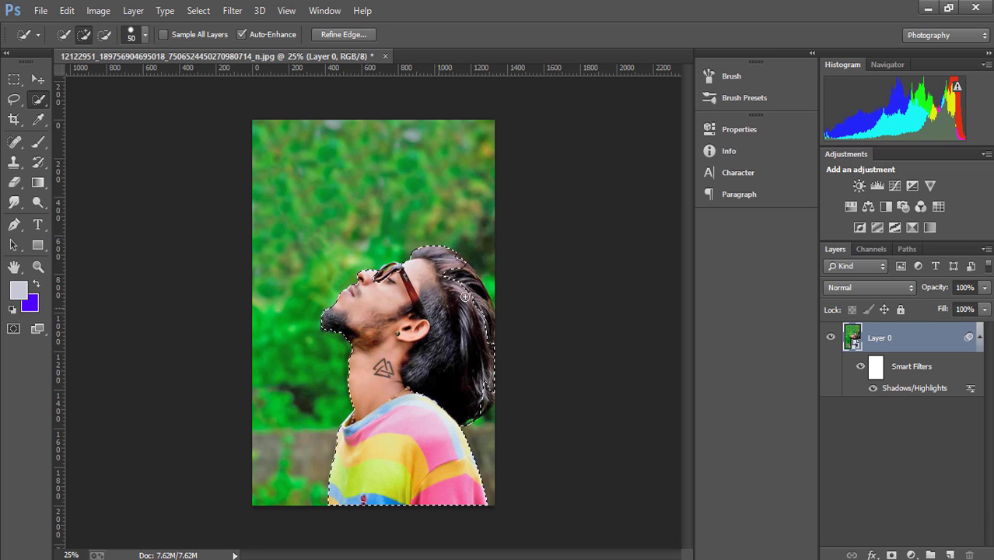
left_click_drag(465, 296, 466, 275)
left_click(484, 402)
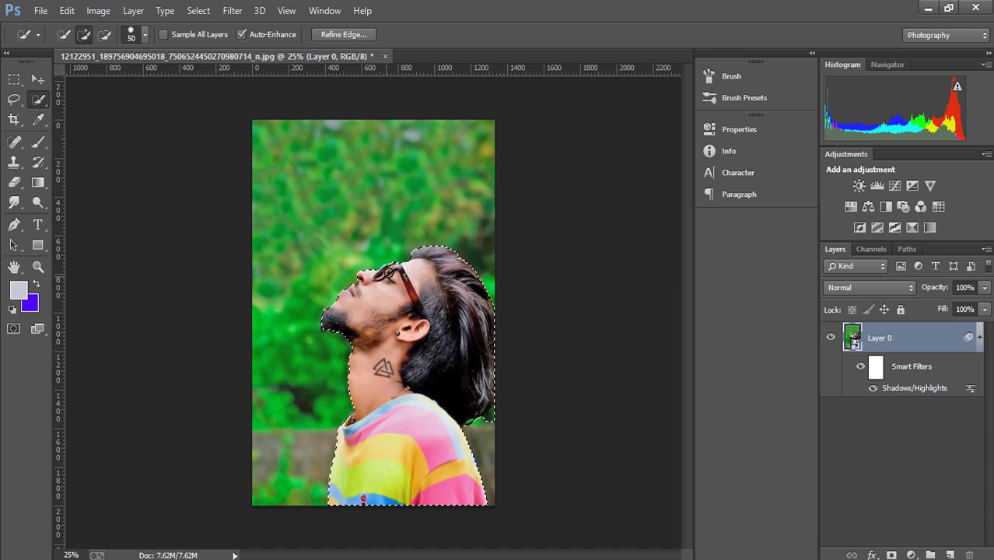
left_click(387, 292)
- Add a layer mask from the selection and zoom in to inspect the edges
left_click(891, 555)
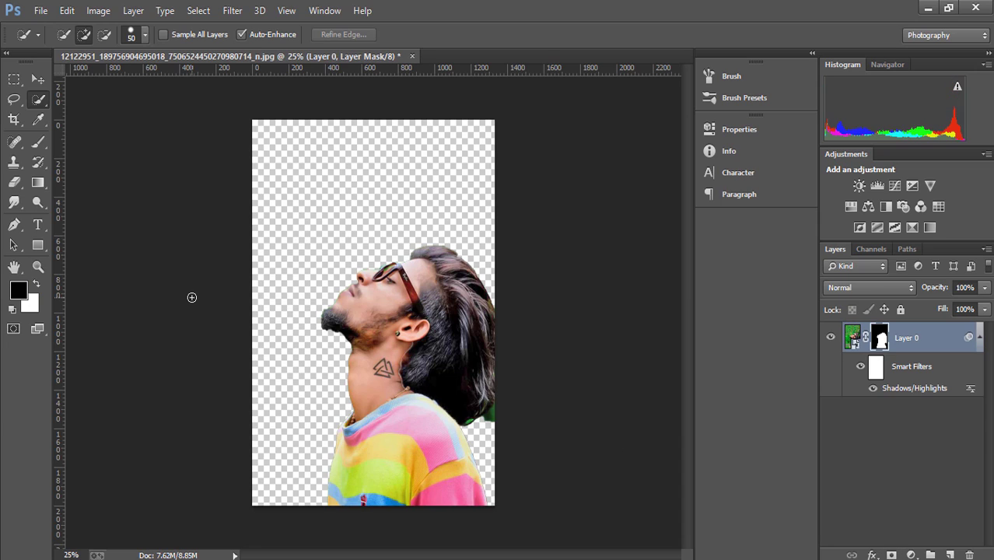
key("ctrl+plus")
key("ctrl+plus")
key("ctrl+plus")
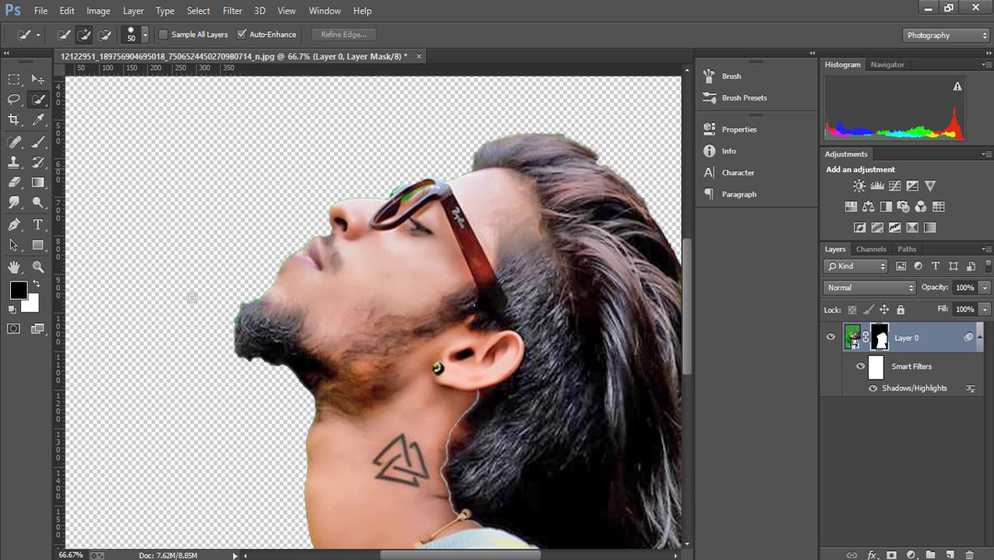
scroll(322, 199, "down", 2)
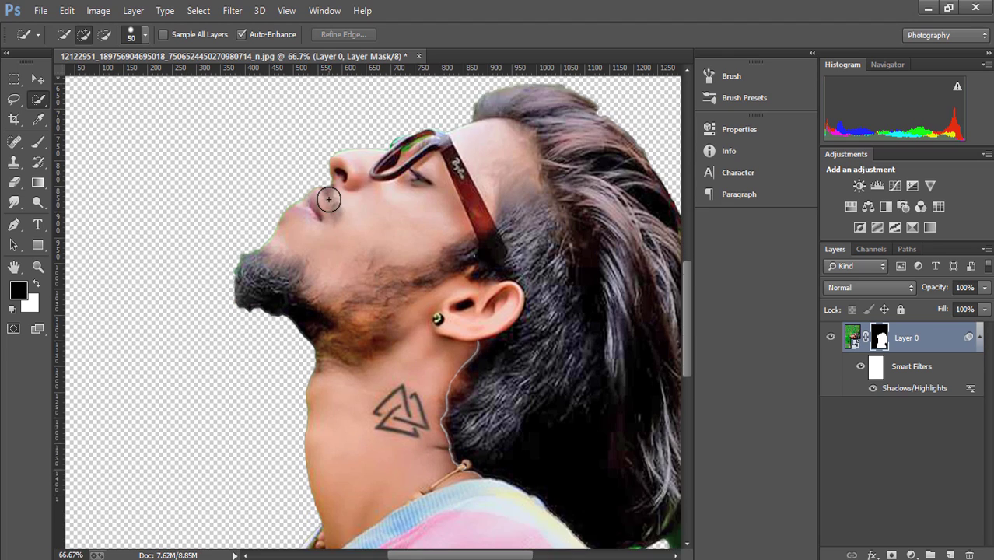
scroll(327, 199, "down", 4)
- Set up a soft round Brush with white foreground for touching up the mask
left_click(36, 284)
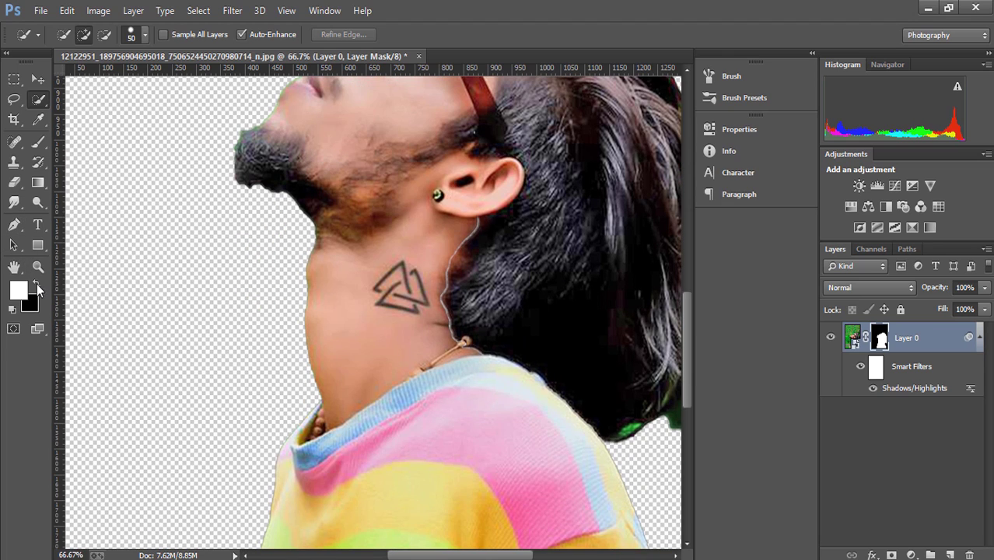
left_click(38, 141)
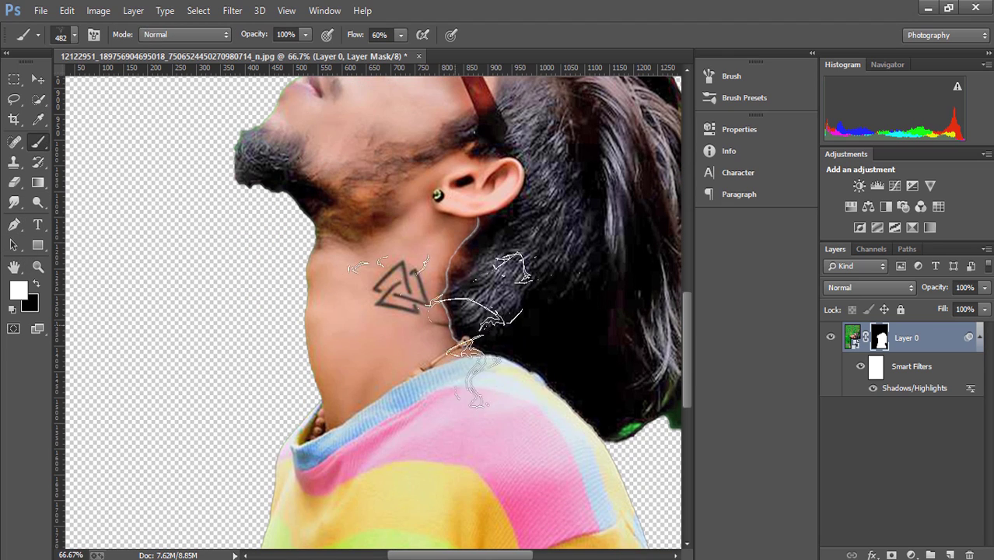
left_click(75, 36)
left_click(25, 167)
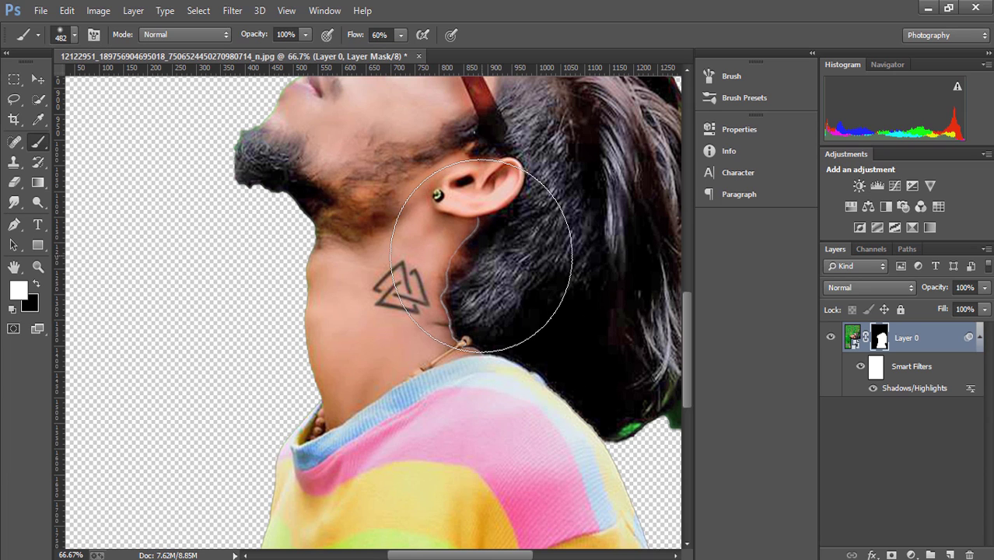
left_click(509, 264)
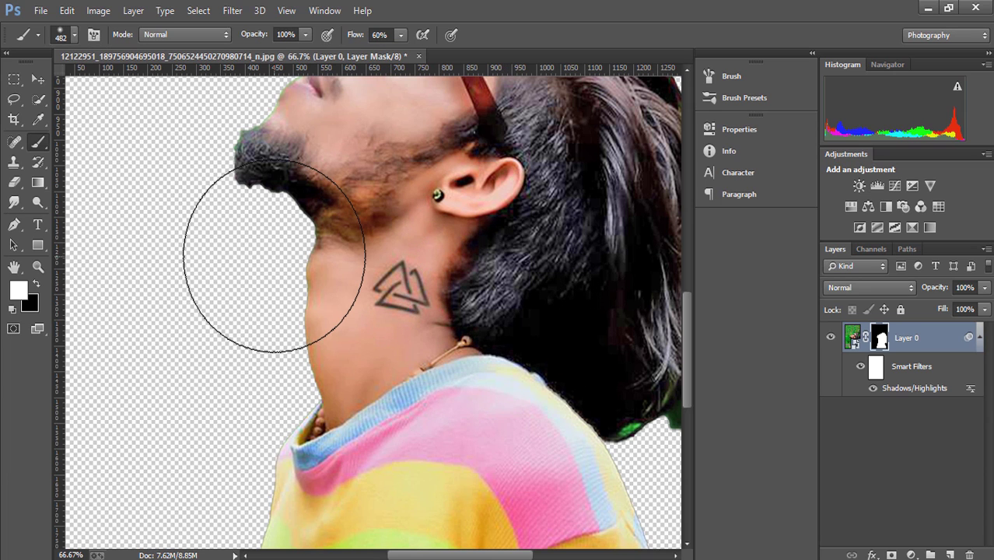
key("ctrl+minus")
key("ctrl+minus")
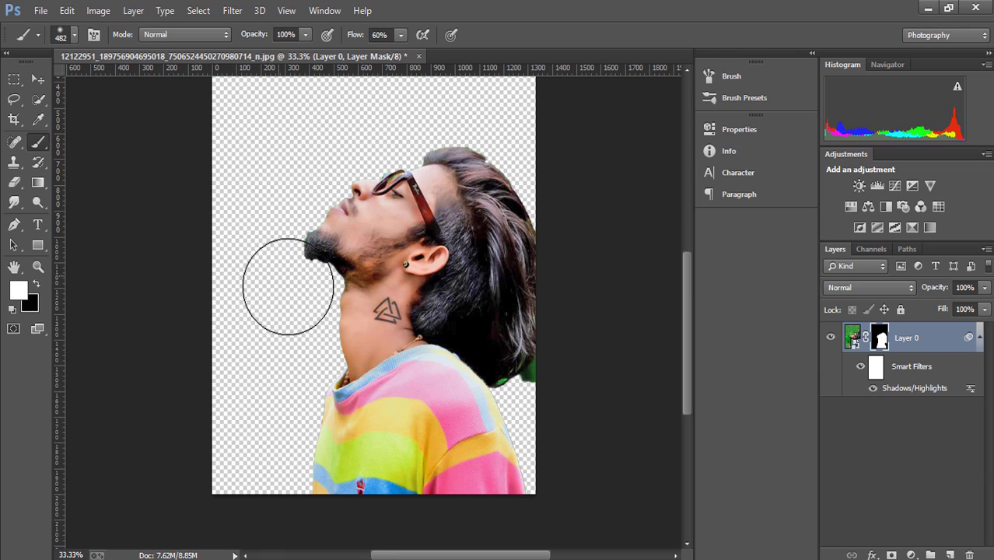
right_click(879, 339)
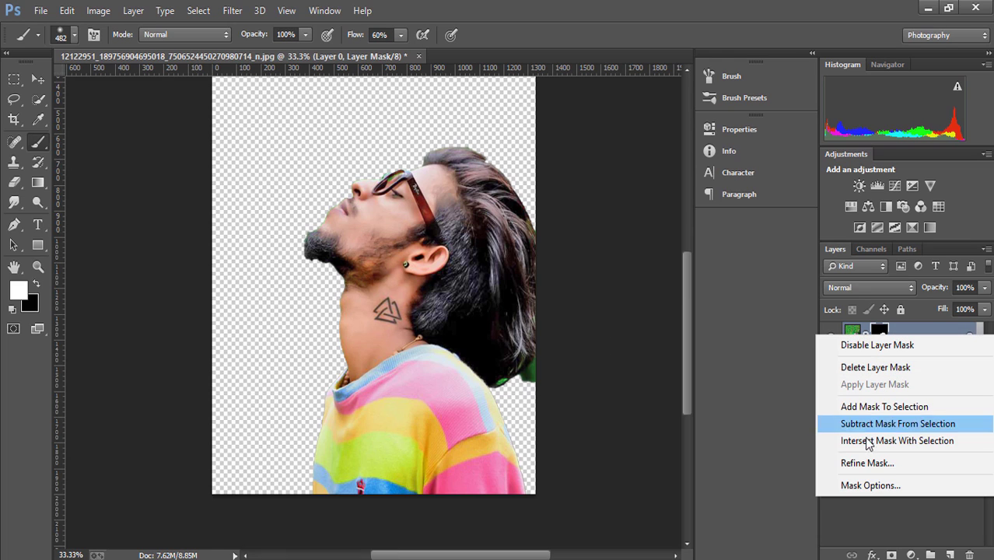
- Refine the mask with Adjust Edge contrast at 7% to reduce the green hair fringe
left_click(875, 463)
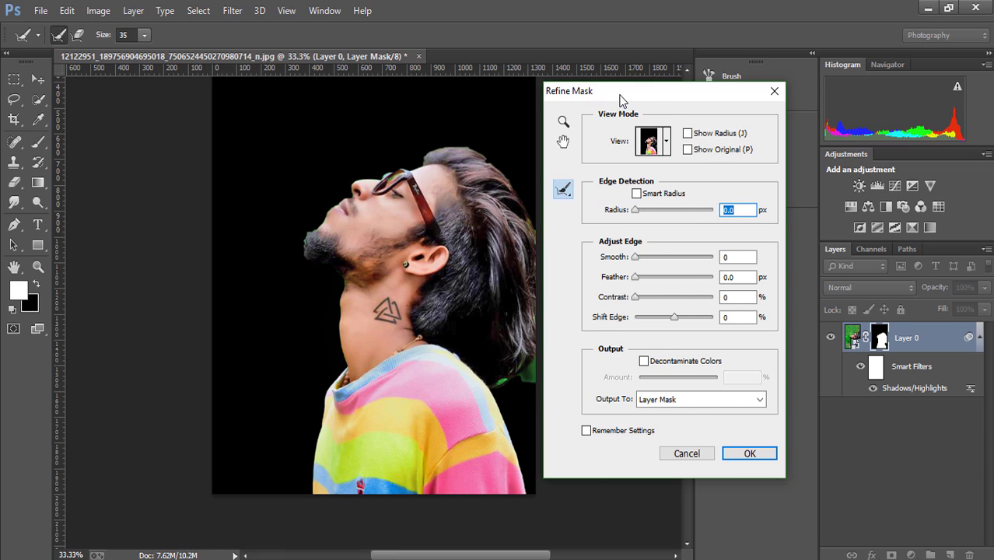
left_click_drag(620, 99, 706, 98)
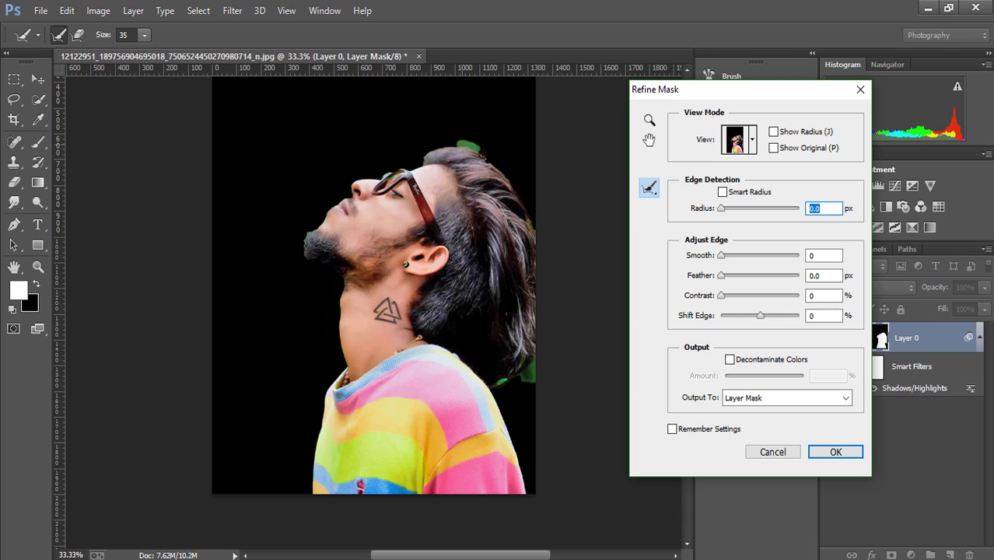
left_click_drag(537, 248, 466, 148)
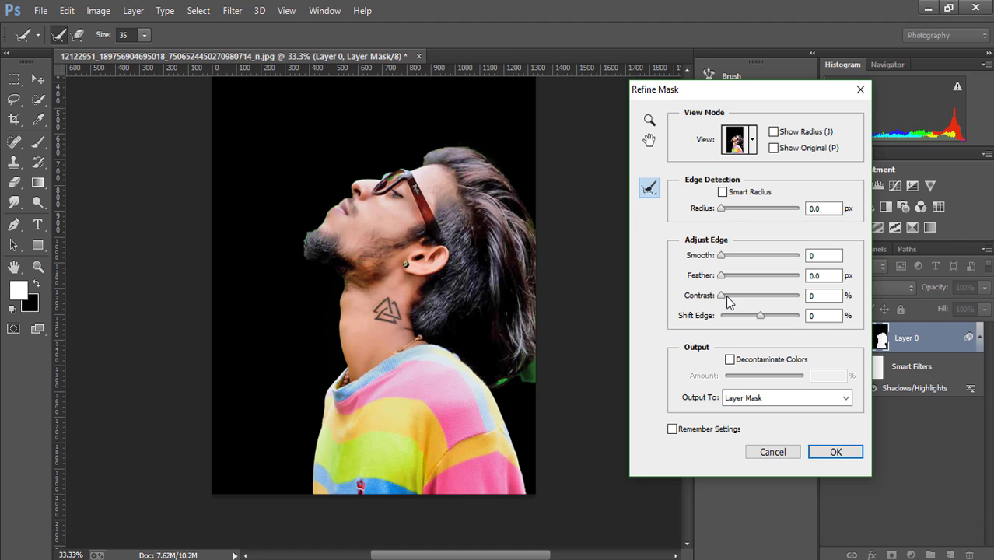
left_click(826, 452)
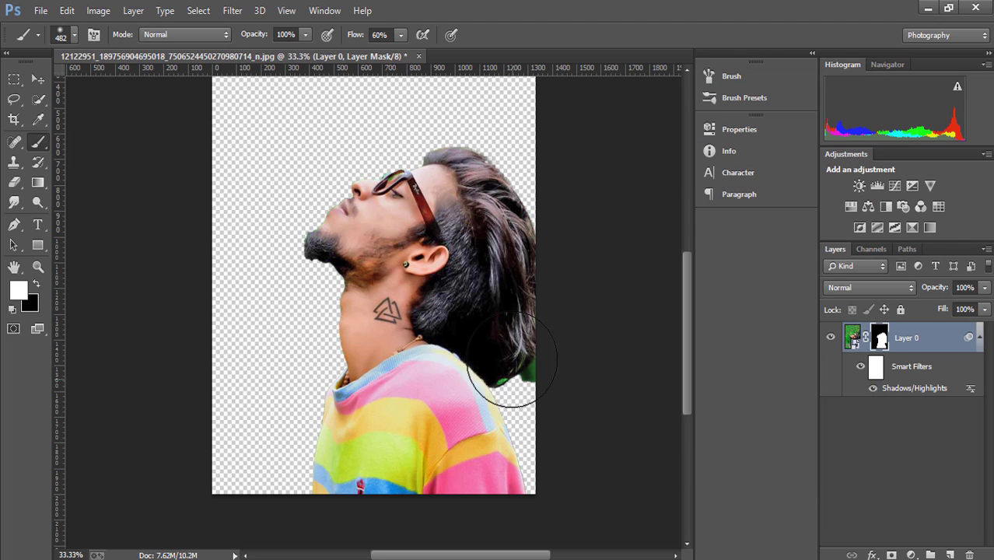
- Draw a Pen path around the green patch by the shoulder and make it a selection
key("ctrl+plus")
key("ctrl+plus")
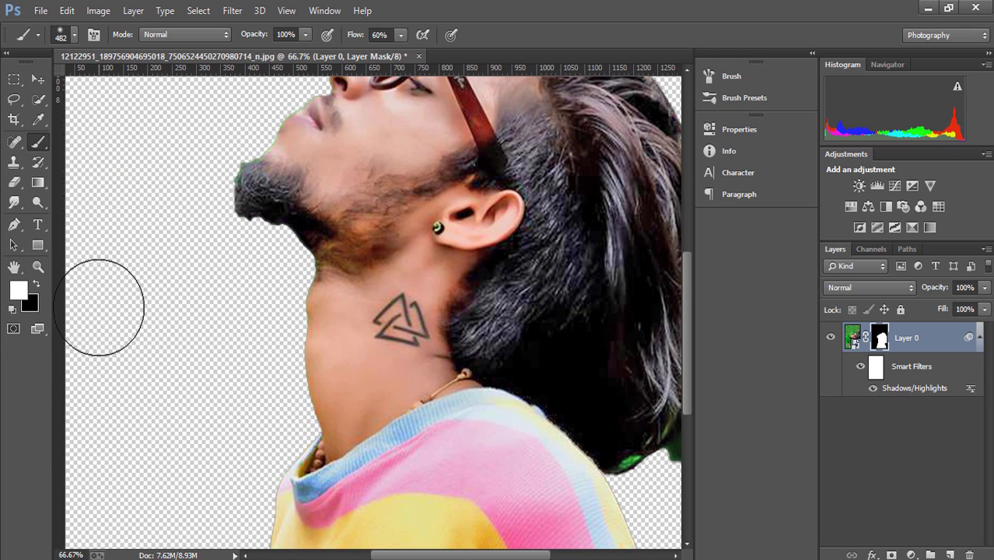
left_click(14, 228)
scroll(425, 513, "down", 1)
scroll(426, 513, "down", 4)
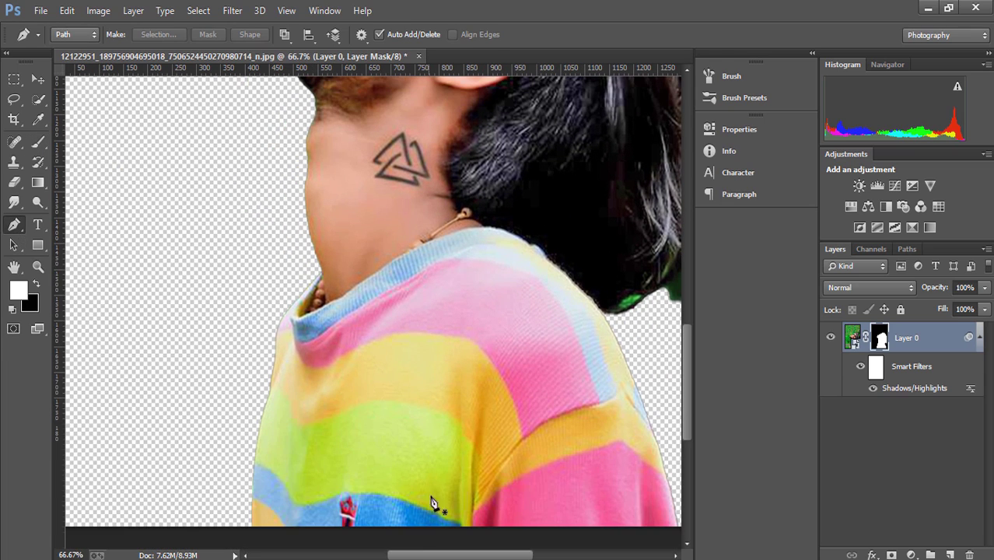
scroll(425, 515, "right", 4)
scroll(535, 278, "right", 3)
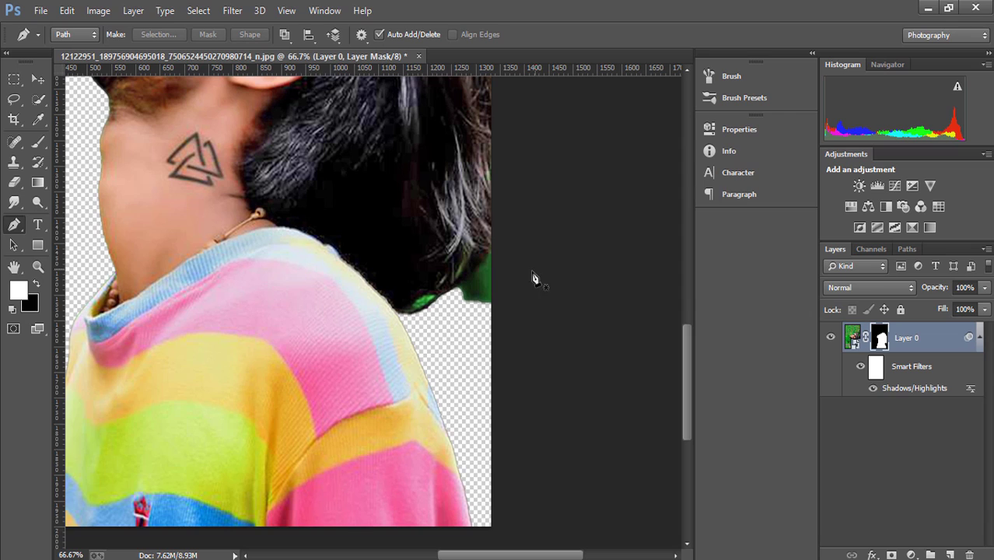
left_click(490, 247)
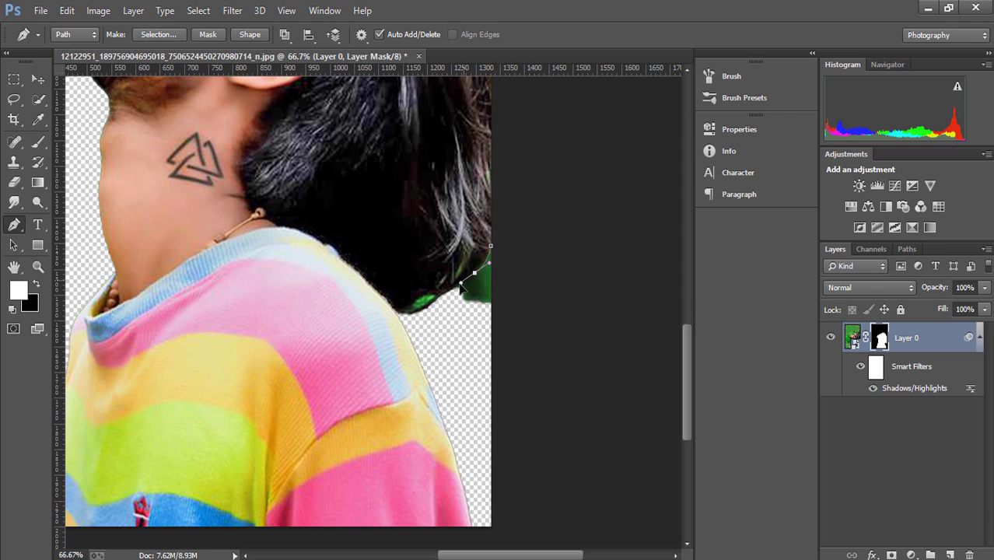
left_click(498, 320)
left_click(492, 246)
right_click(488, 188)
left_click(525, 257)
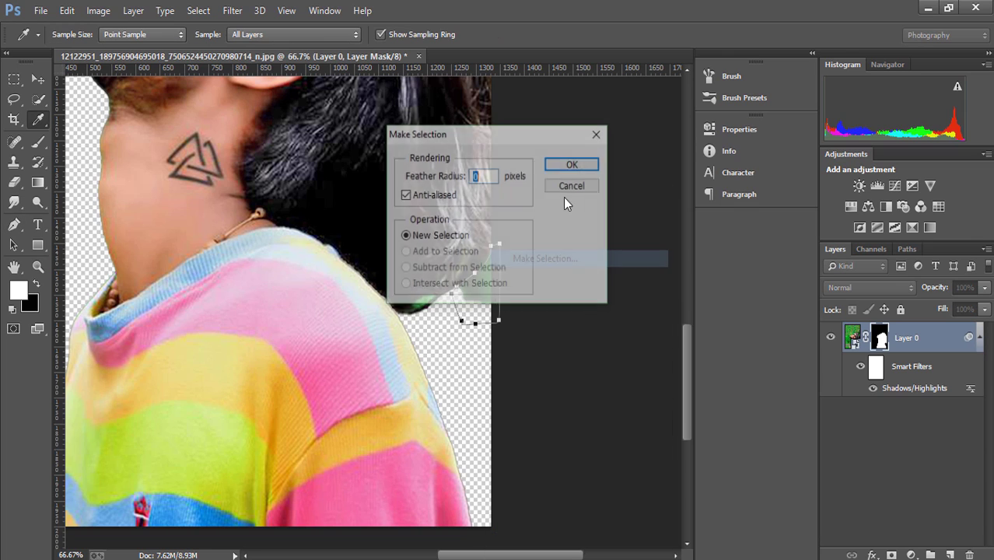
left_click(571, 165)
- Paint black on the mask inside the selection to hide the patch, then deselect
key("b")
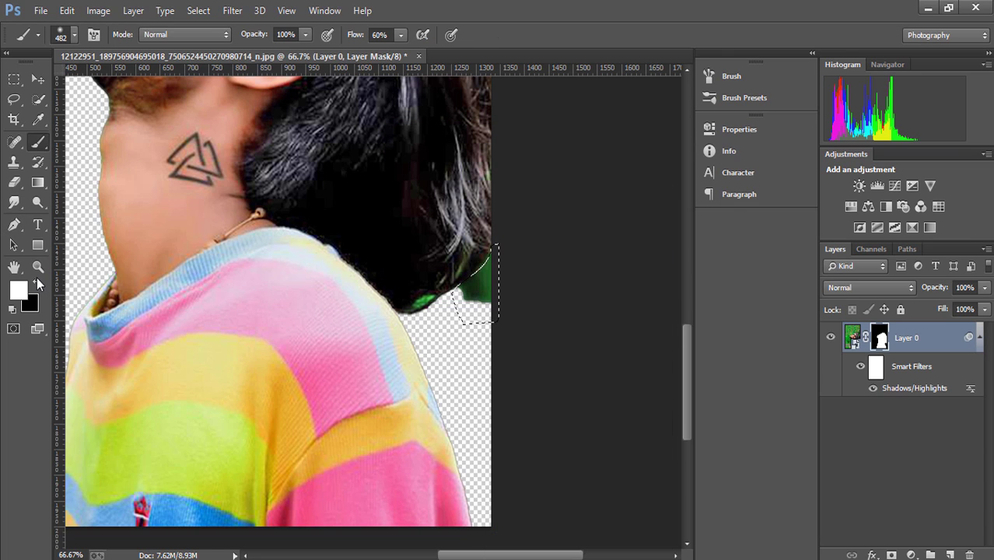
left_click(36, 284)
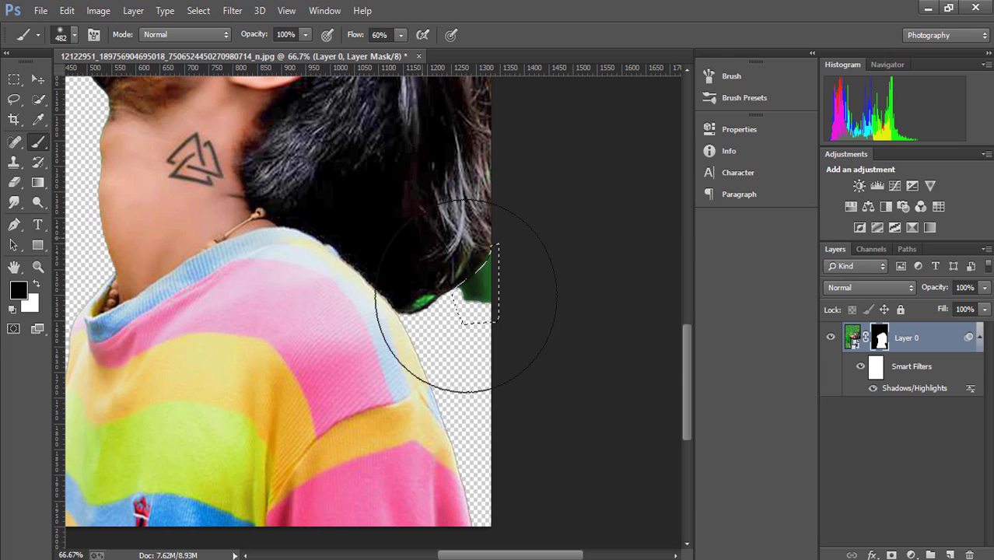
left_click_drag(465, 296, 544, 221)
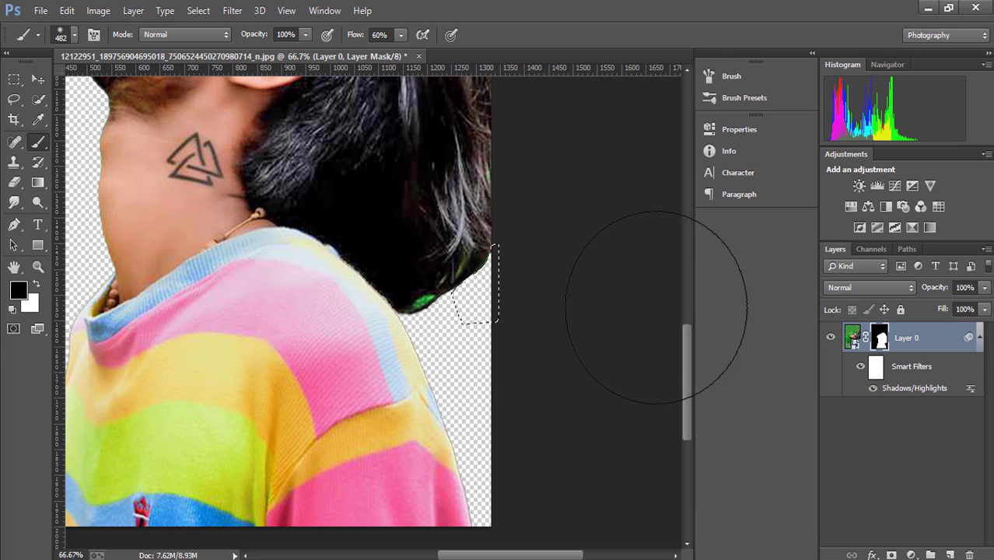
key("ctrl+d")
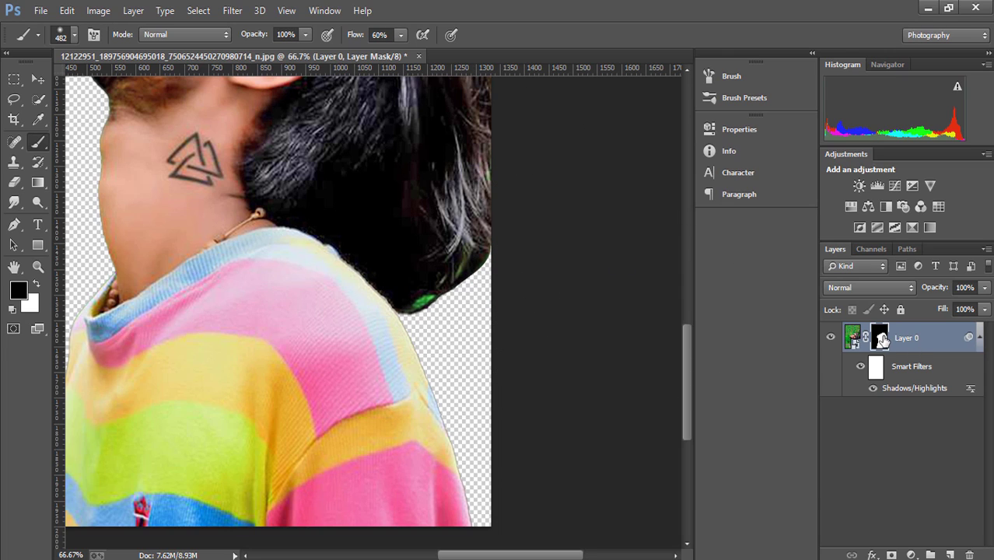
right_click(883, 340)
- Refine the mask again, brushing the green hair fringe with Refine Radius and raising contrast
left_click(867, 466)
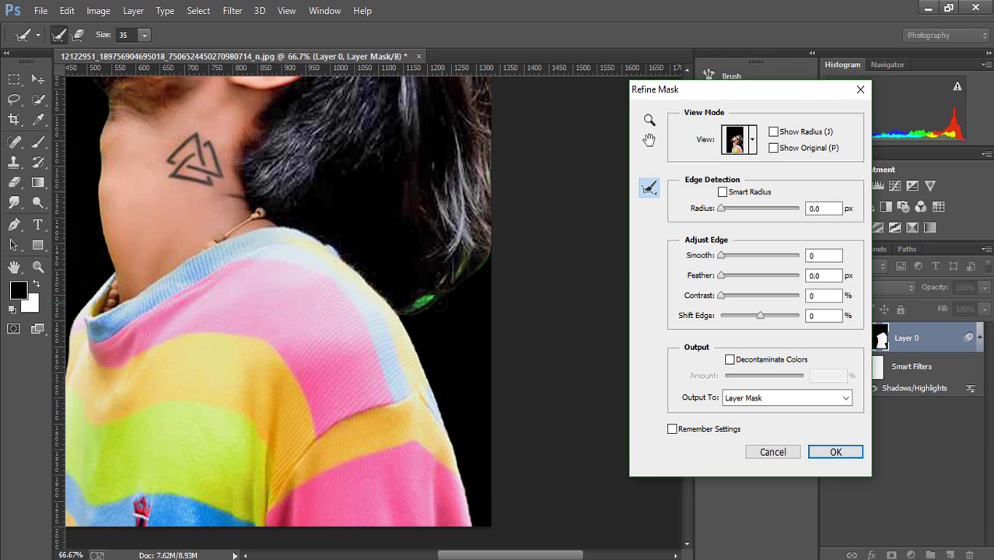
left_click_drag(423, 304, 456, 286)
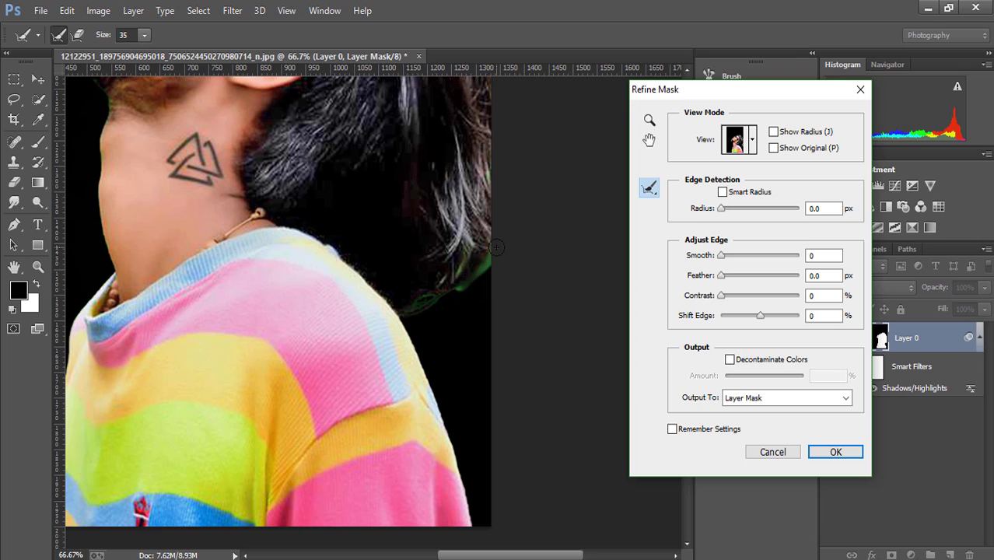
left_click_drag(496, 247, 458, 286)
left_click_drag(412, 311, 454, 296)
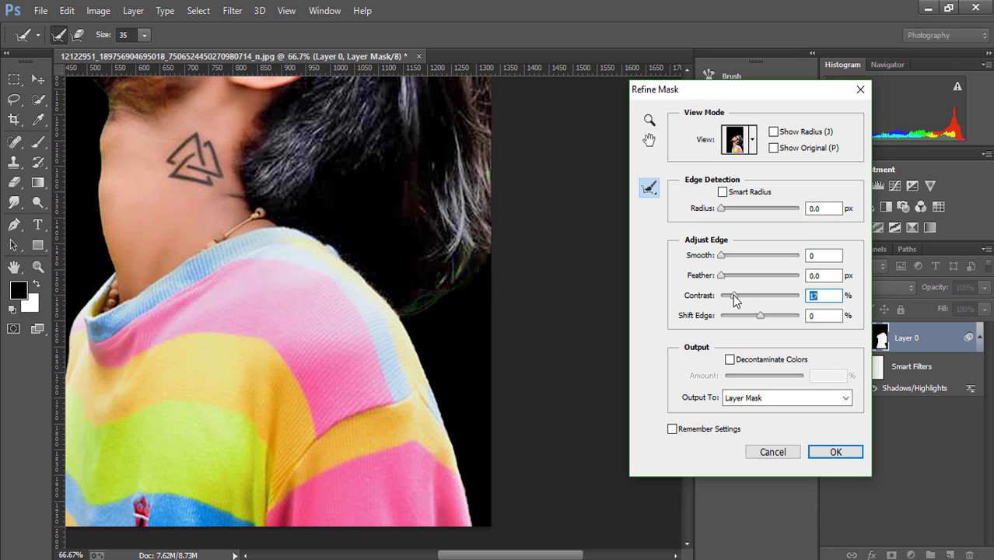
left_click(835, 452)
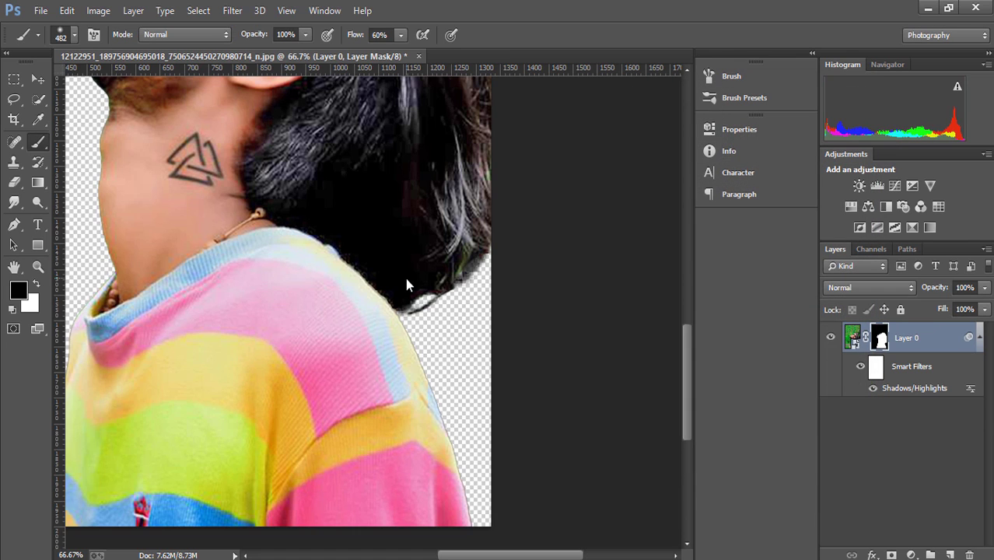
- Rasterize Layer 0 and apply its layer mask to bake the cutout into pixels
key("ctrl+0")
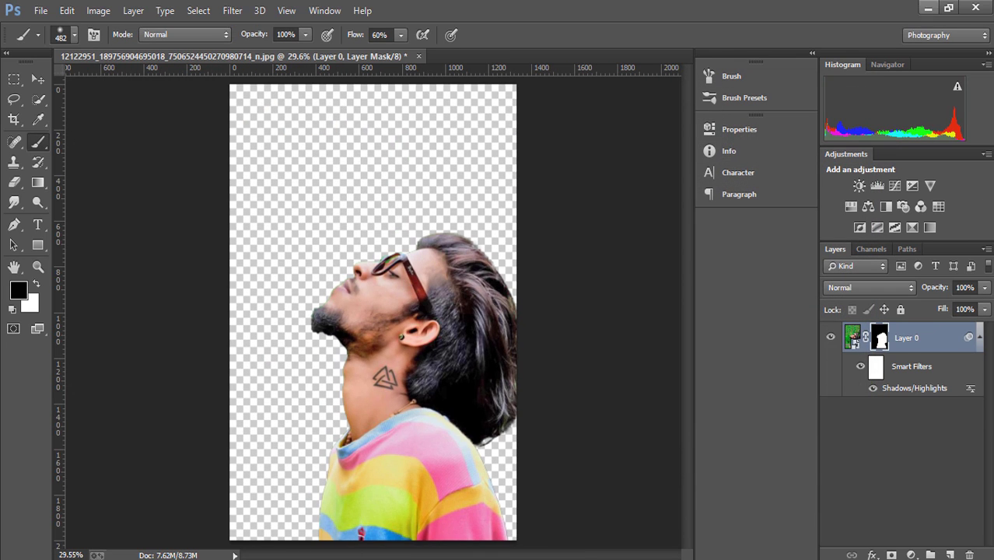
right_click(884, 344)
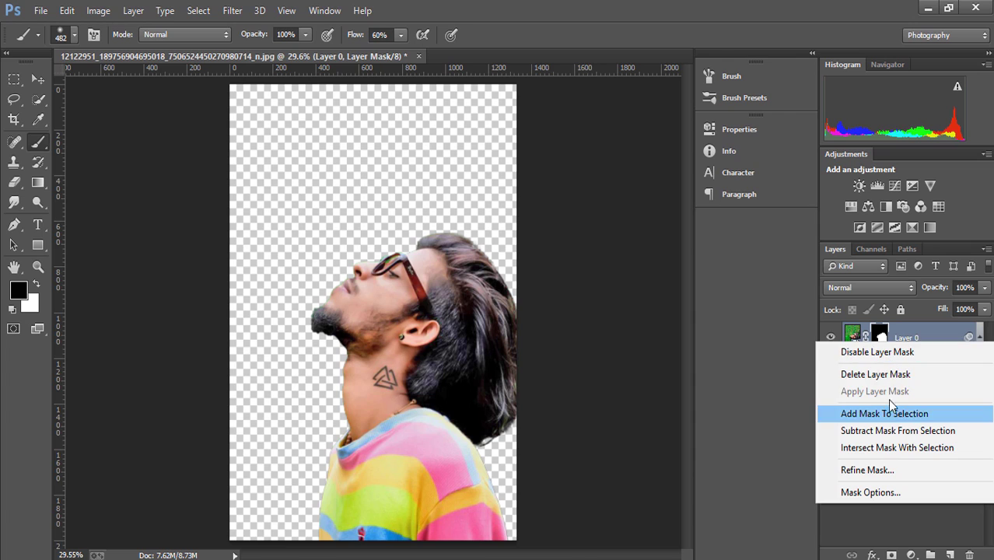
left_click(908, 341)
right_click(930, 338)
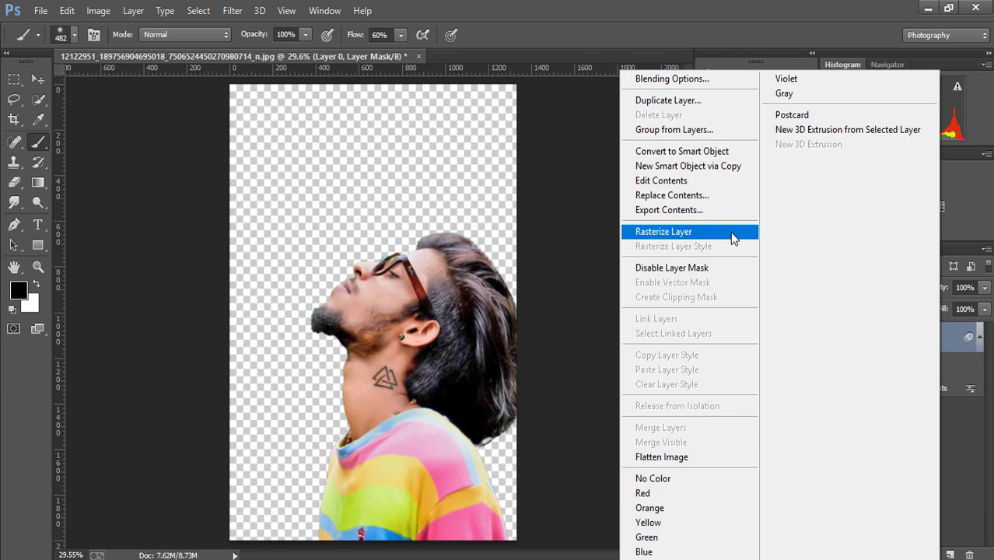
left_click(661, 229)
right_click(885, 340)
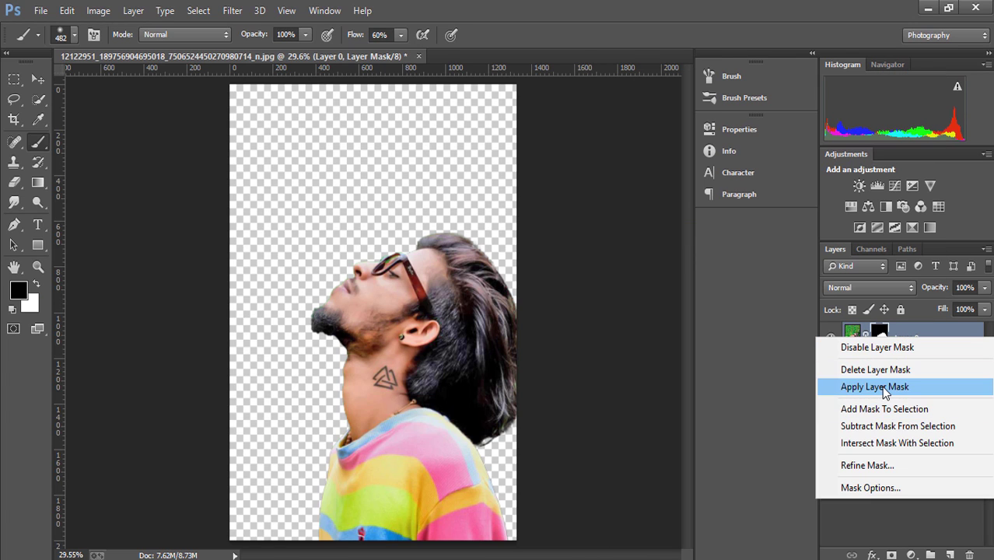
left_click(878, 385)
left_click(233, 10)
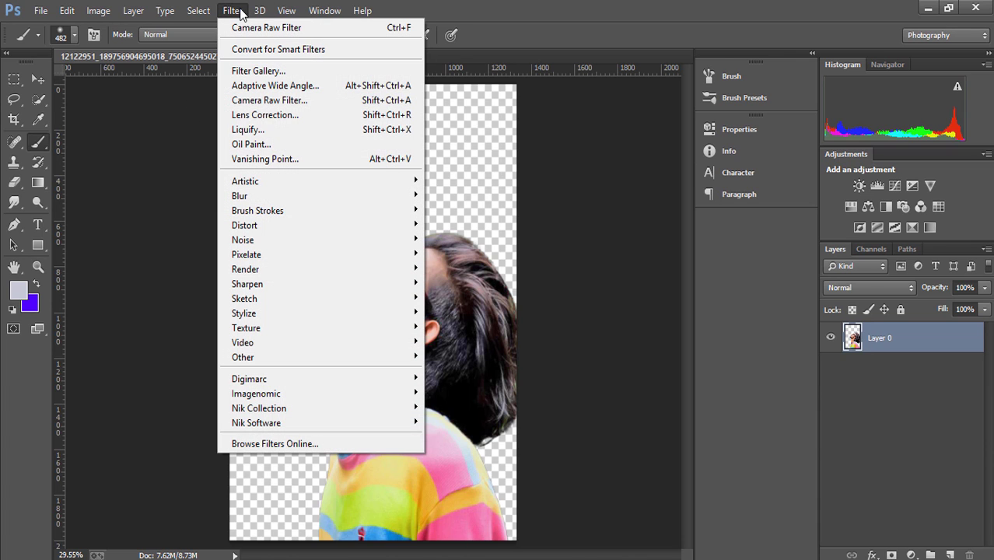
left_click(198, 11)
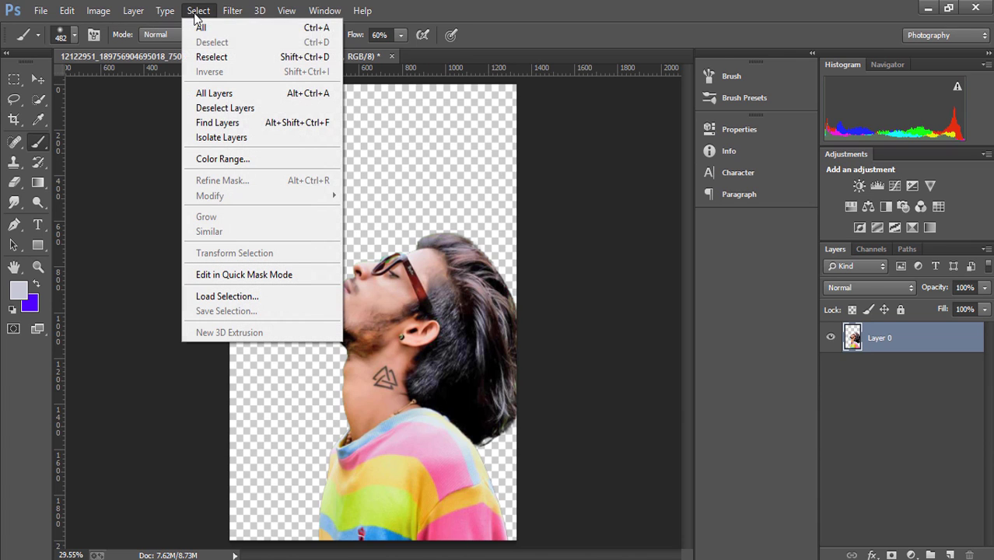
left_click(225, 159)
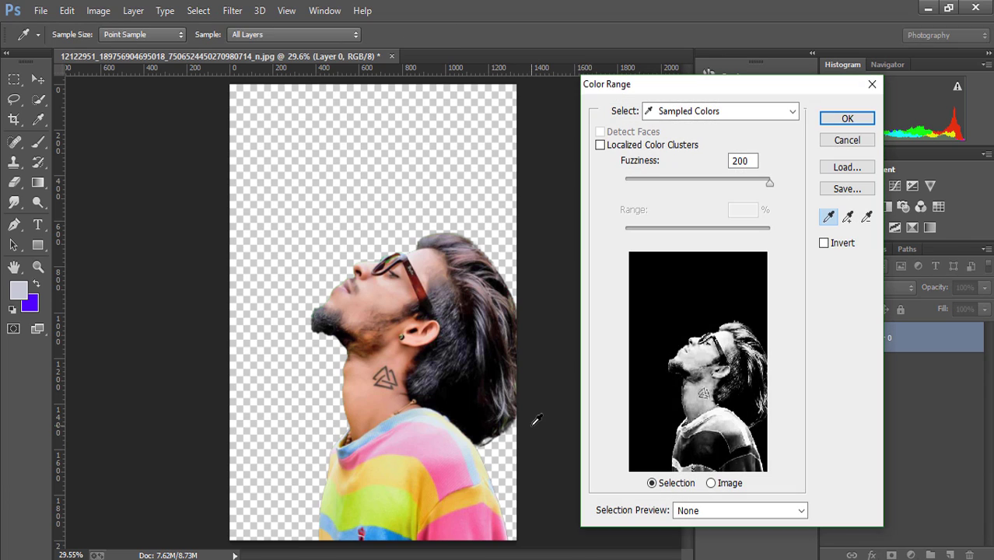
key("ctrl+plus")
key("ctrl+plus")
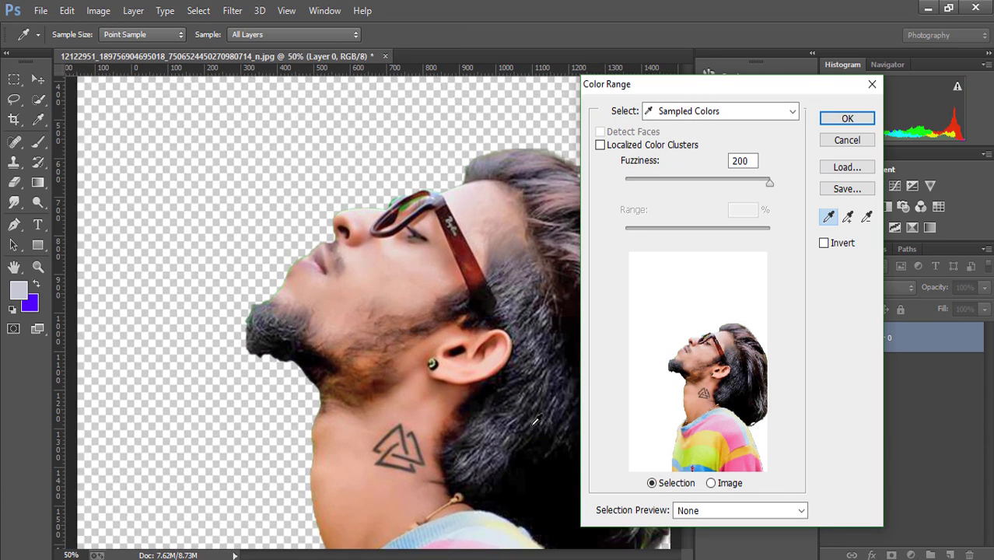
key("ctrl+plus")
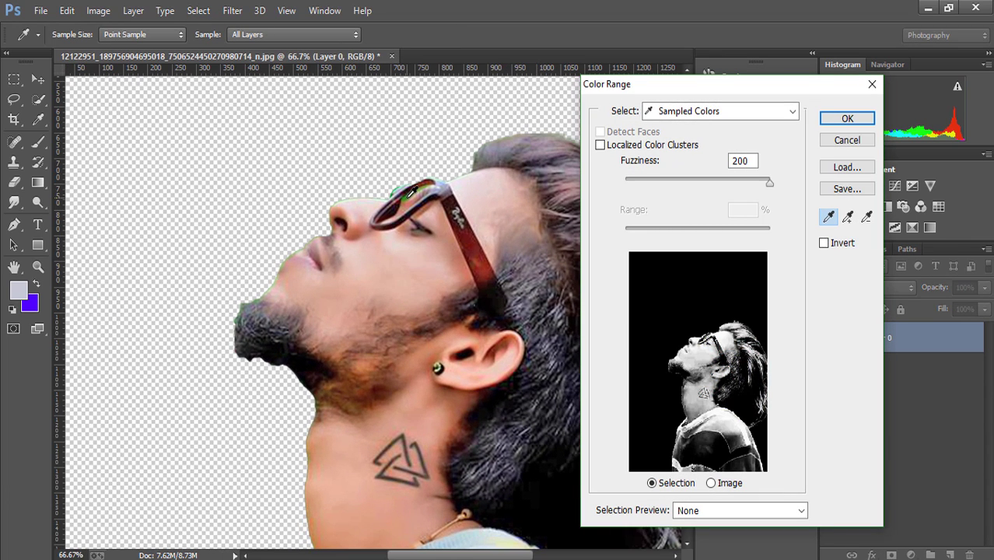
left_click(407, 198)
left_click(847, 119)
key("b")
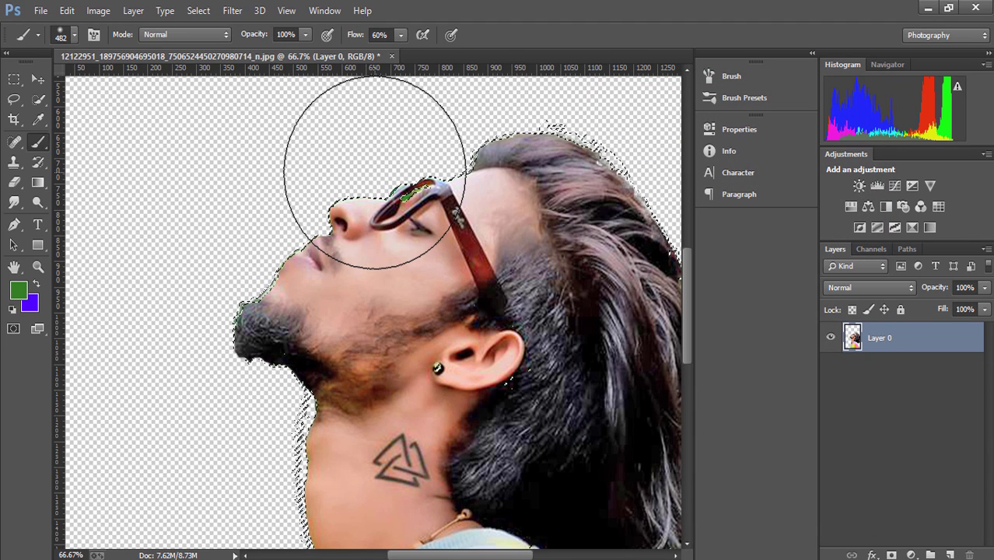
key("Delete")
key("ctrl+d")
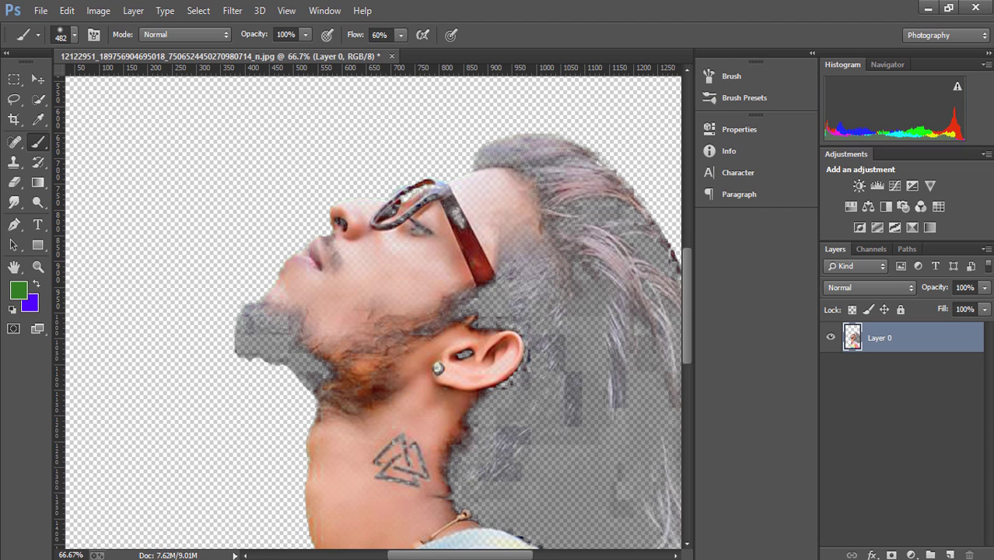
left_click(67, 10)
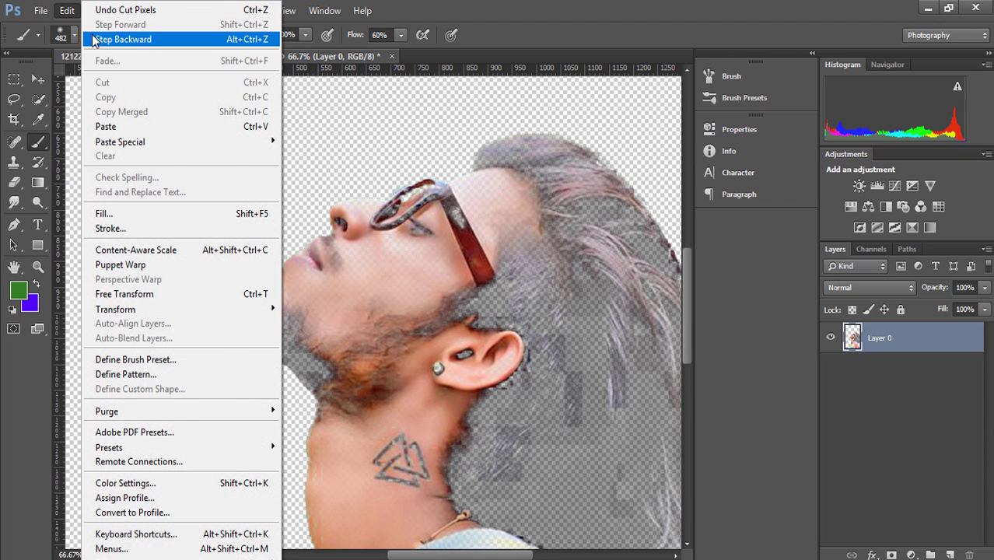
left_click(109, 37)
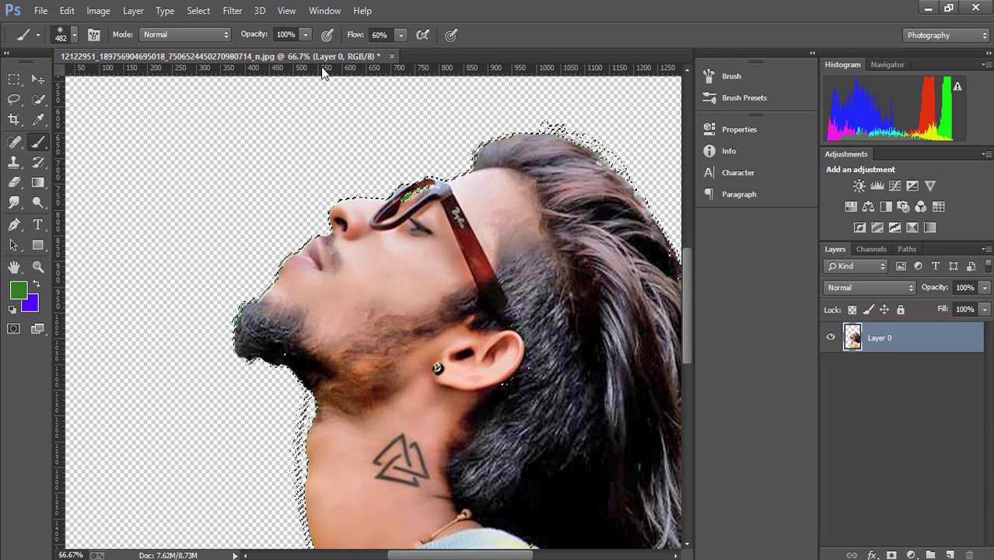
key("ctrl+d")
key("ctrl+minus")
key("ctrl+minus")
key("ctrl+minus")
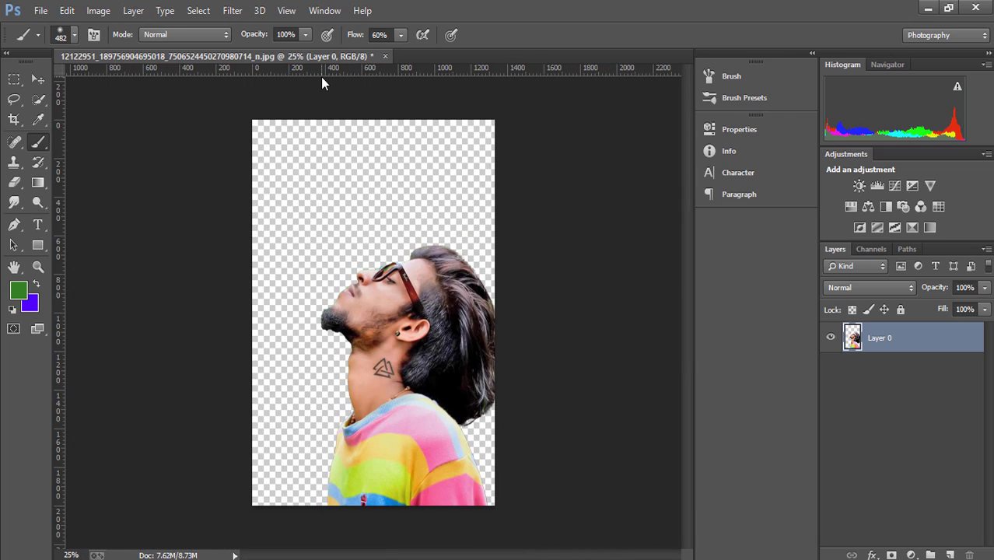
left_click(232, 10)
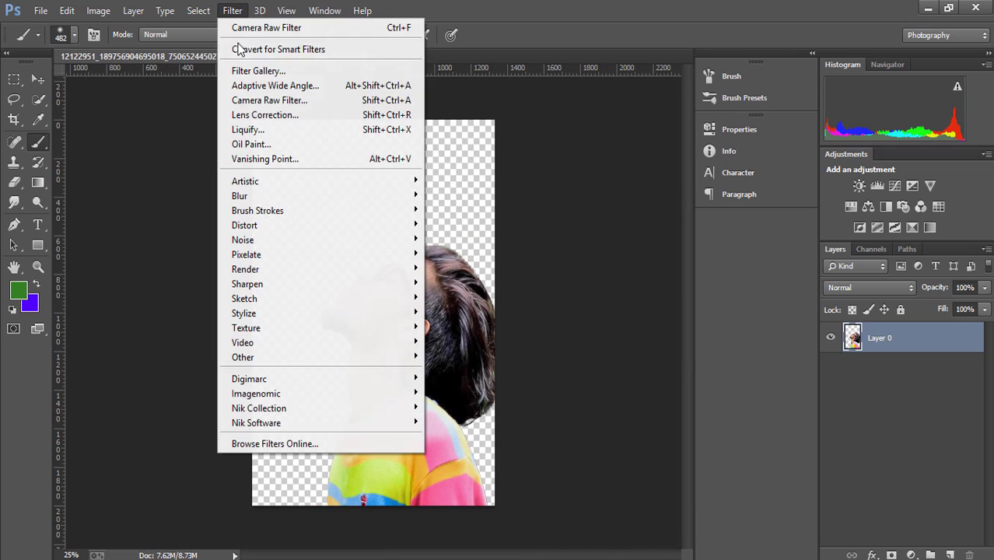
- In Camera Raw, set Shadows to +18 and raise Clarity and Blacks
left_click(248, 100)
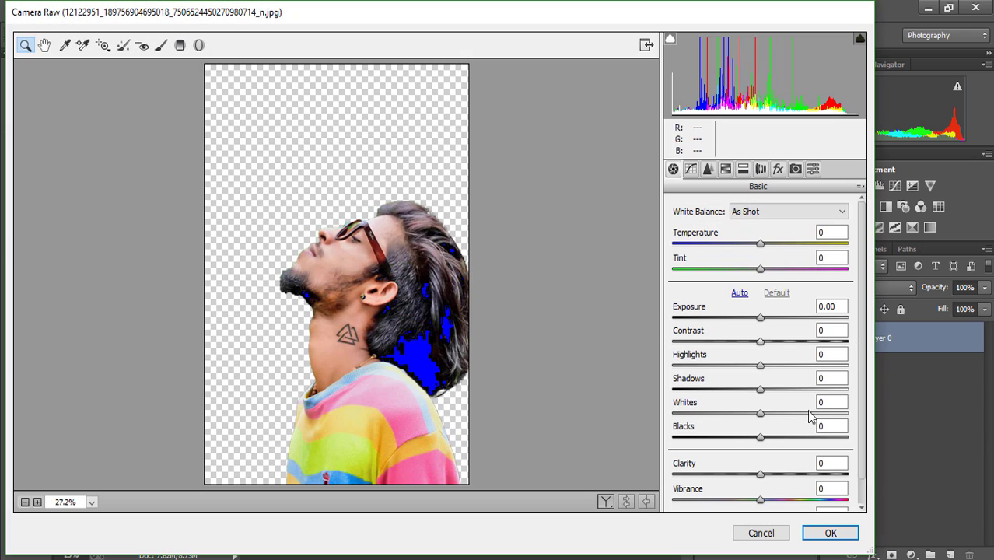
left_click_drag(759, 389, 788, 389)
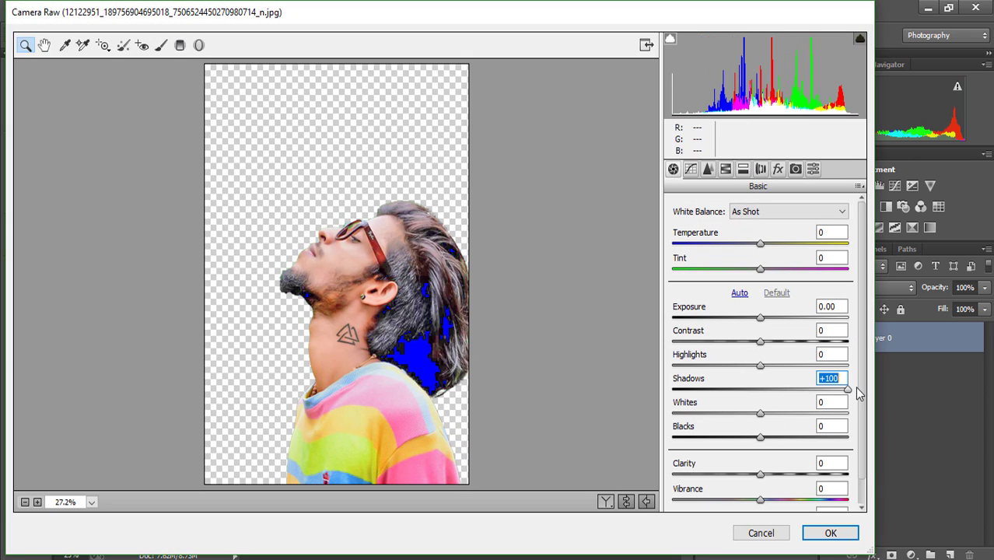
mouse_move(788, 388)
left_mouse_down()
mouse_move(776, 384)
mouse_move(798, 385)
mouse_move(764, 364)
left_mouse_up()
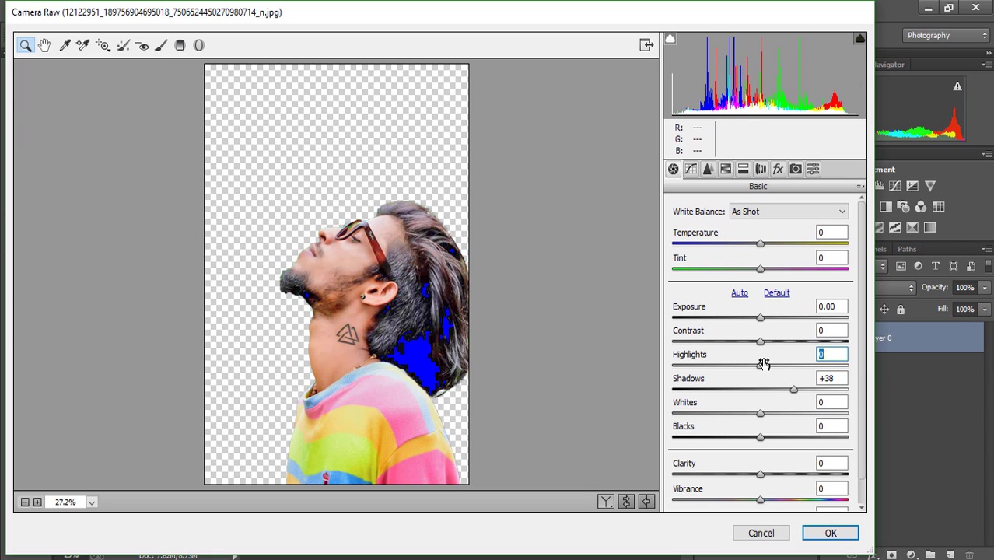
left_click_drag(760, 475, 775, 475)
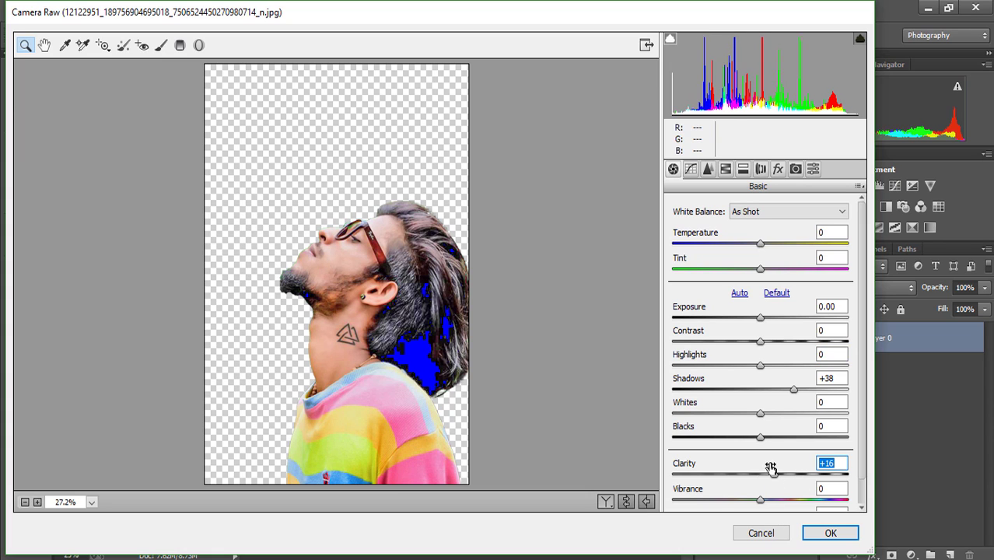
mouse_move(762, 440)
left_mouse_down()
mouse_move(743, 437)
mouse_move(820, 437)
mouse_move(807, 437)
left_mouse_up()
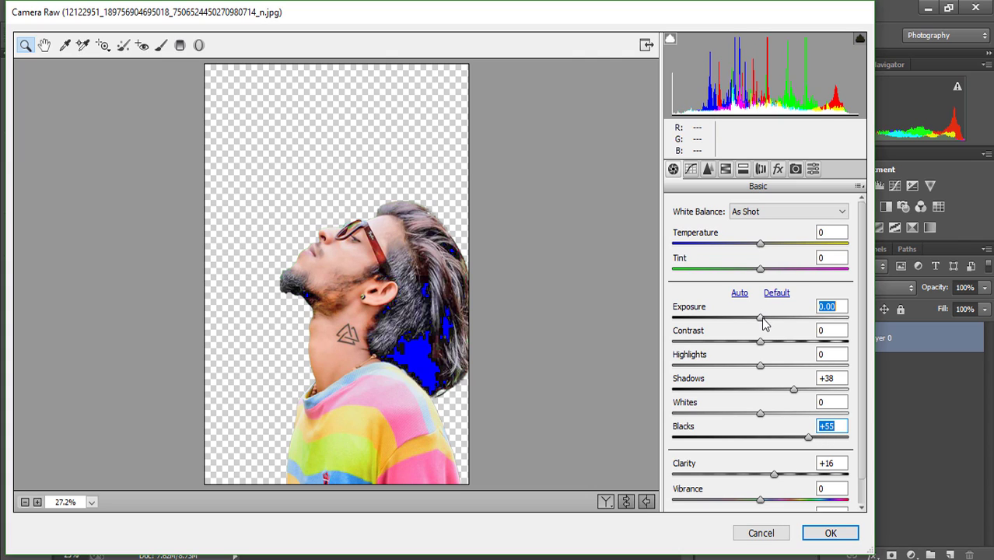
- Desaturate Greens to -100, darken Greens and Oranges luminance, and apply the grading
left_click(708, 169)
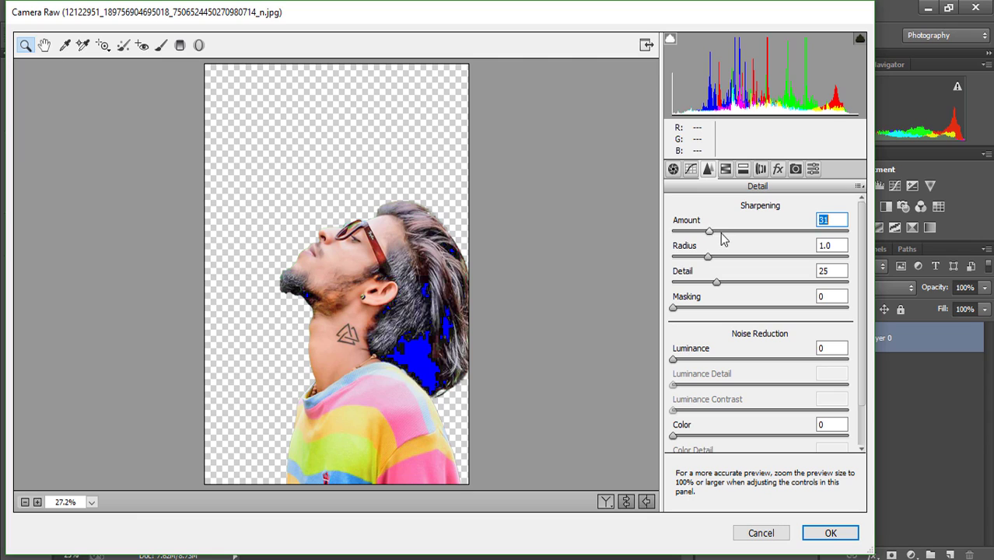
left_click(724, 169)
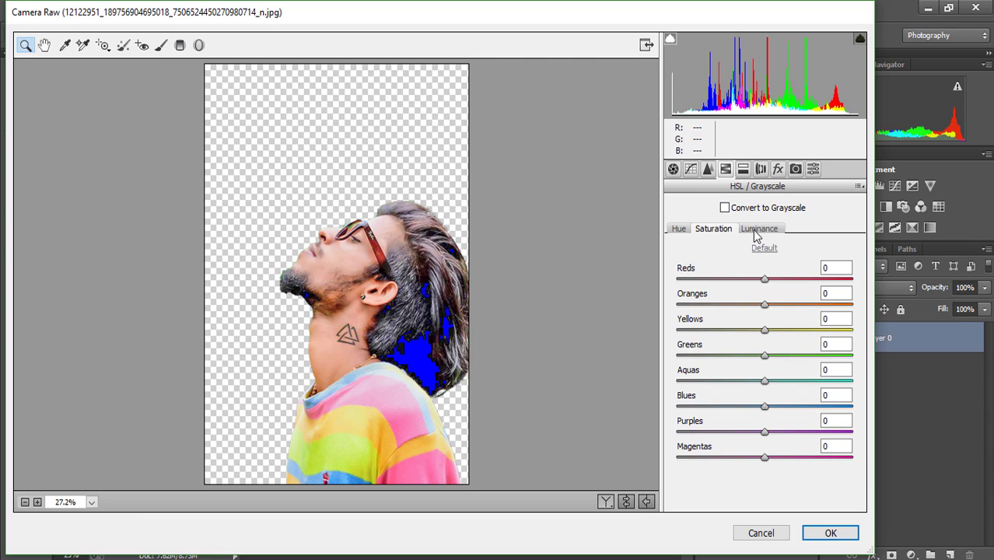
left_click(759, 228)
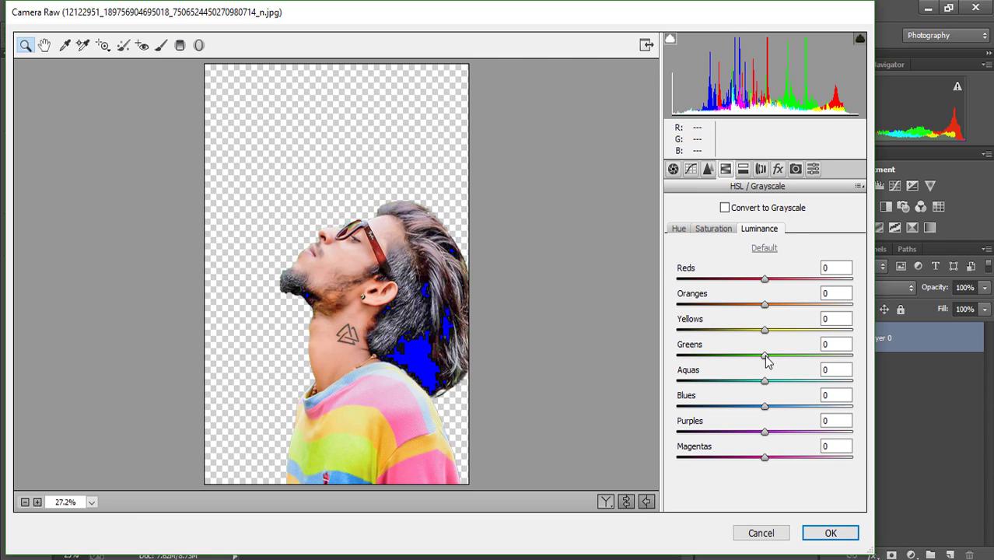
mouse_move(764, 355)
left_mouse_down()
mouse_move(660, 343)
mouse_move(684, 330)
left_mouse_up()
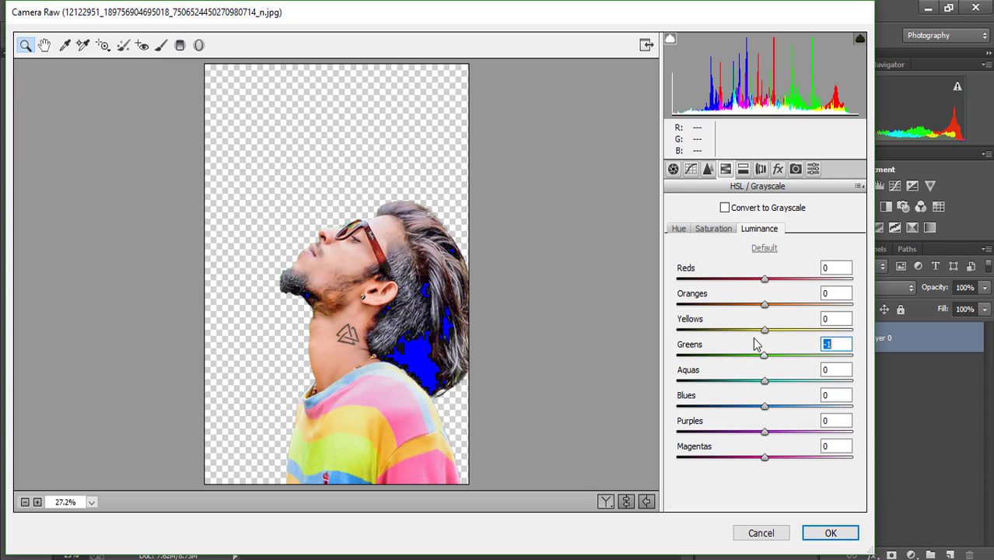
left_click(718, 230)
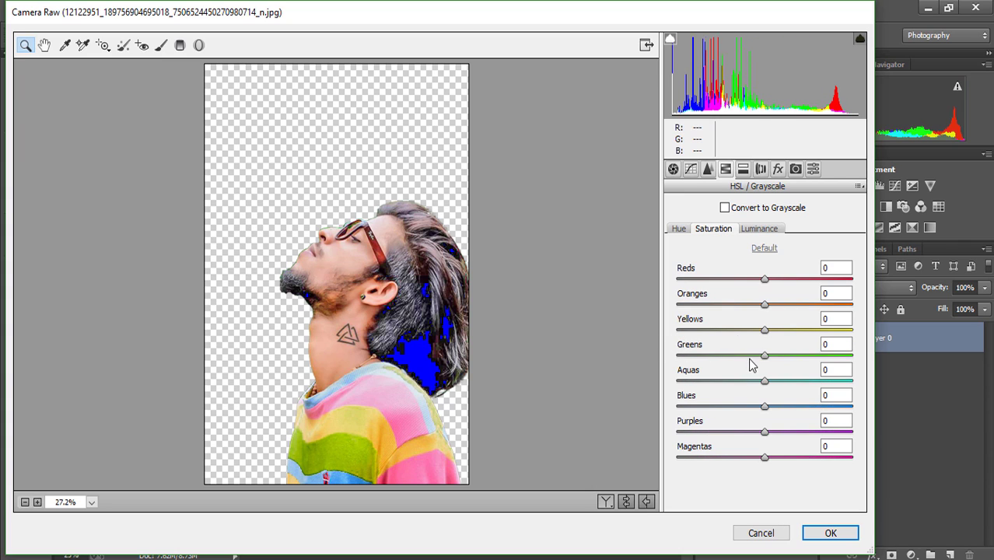
left_click_drag(765, 354, 650, 351)
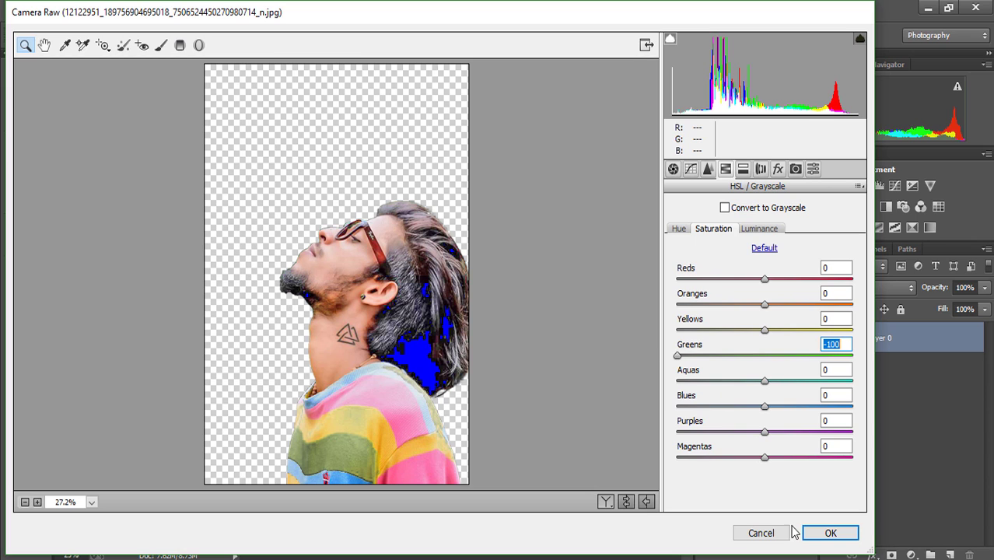
left_click(762, 229)
mouse_move(766, 309)
left_mouse_down()
mouse_move(776, 308)
mouse_move(760, 309)
left_mouse_up()
left_click(822, 531)
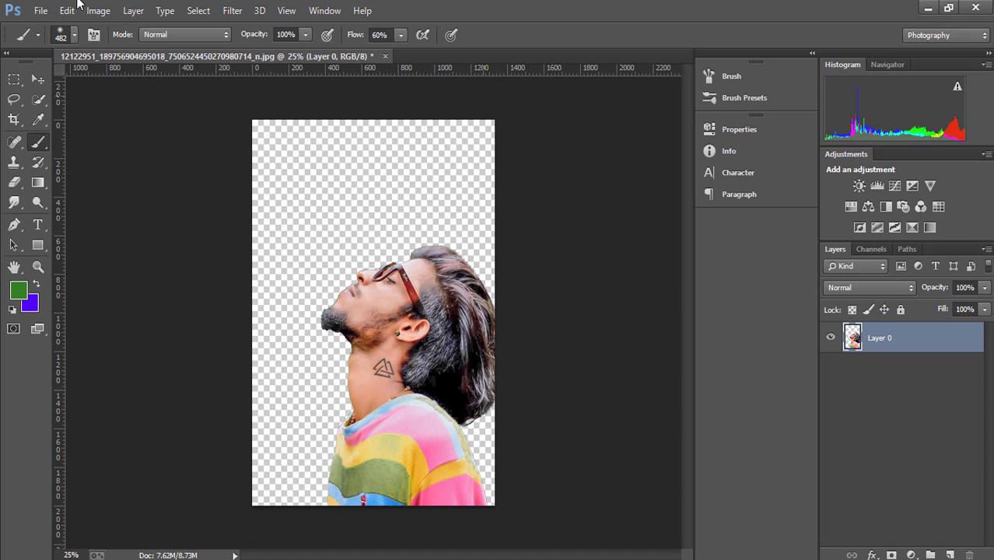
left_click(39, 11)
left_click(91, 232)
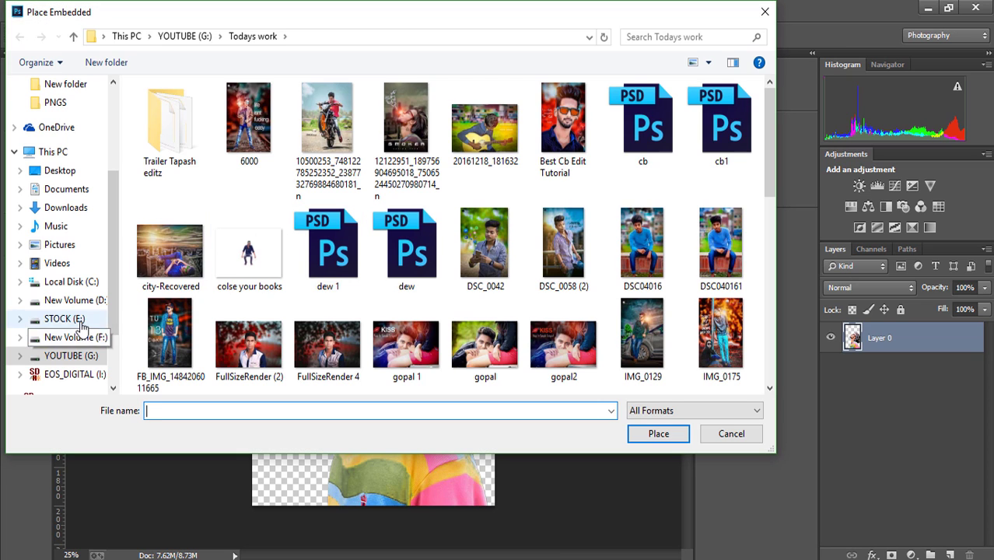
left_click(74, 355)
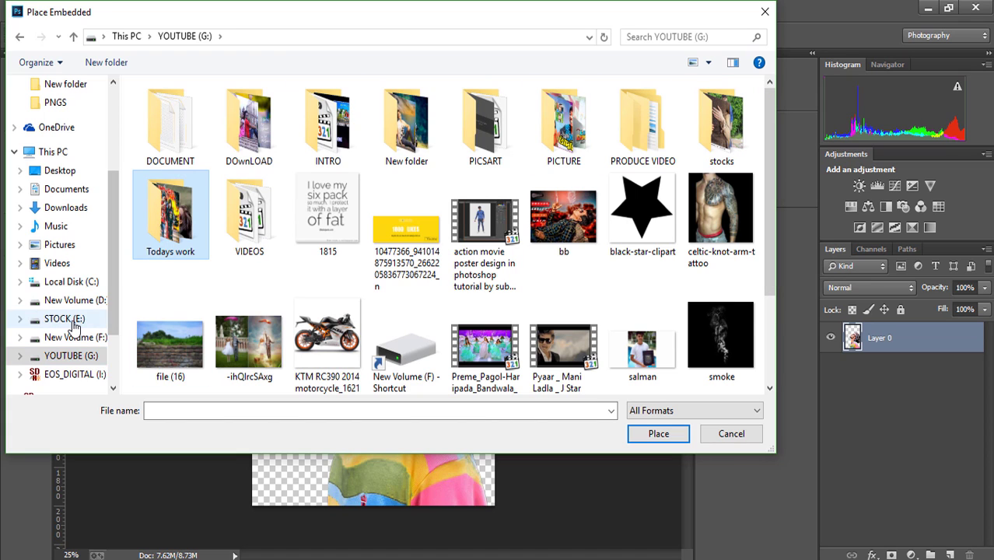
left_click(62, 318)
left_click(69, 355)
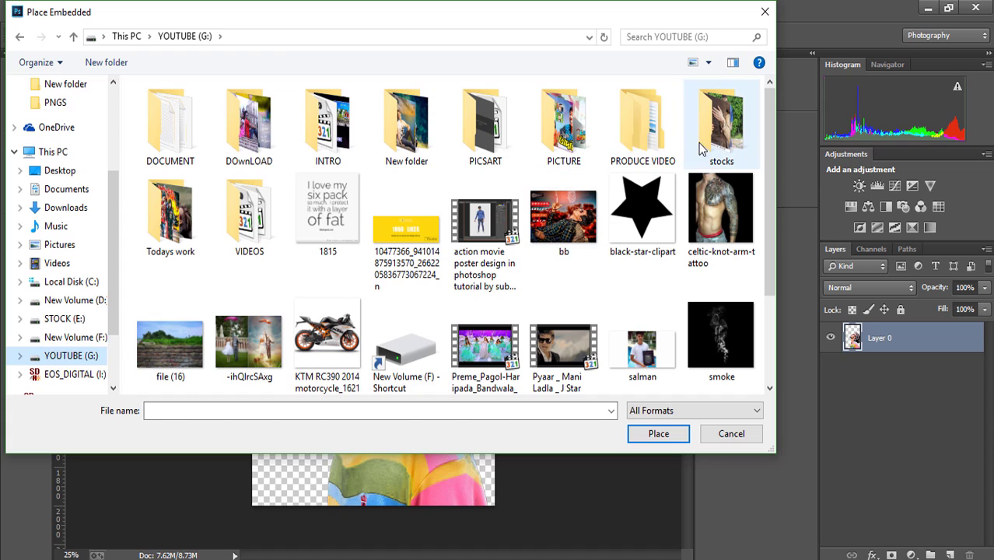
double_click(406, 125)
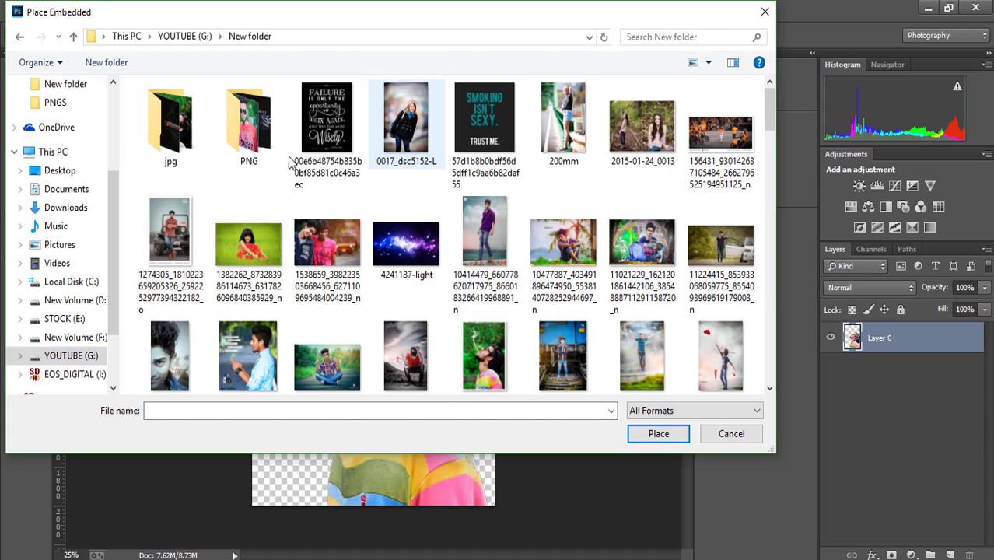
double_click(148, 124)
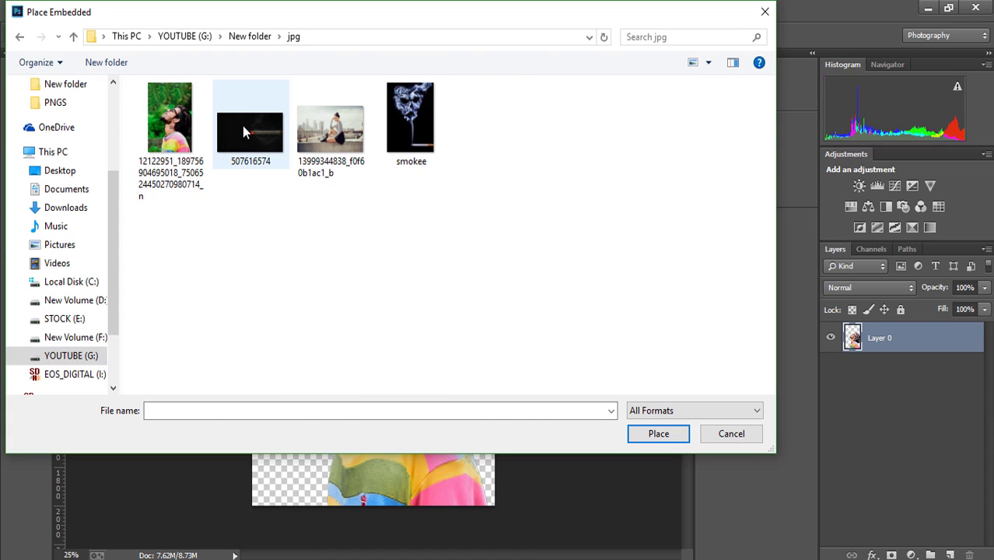
left_click(317, 144)
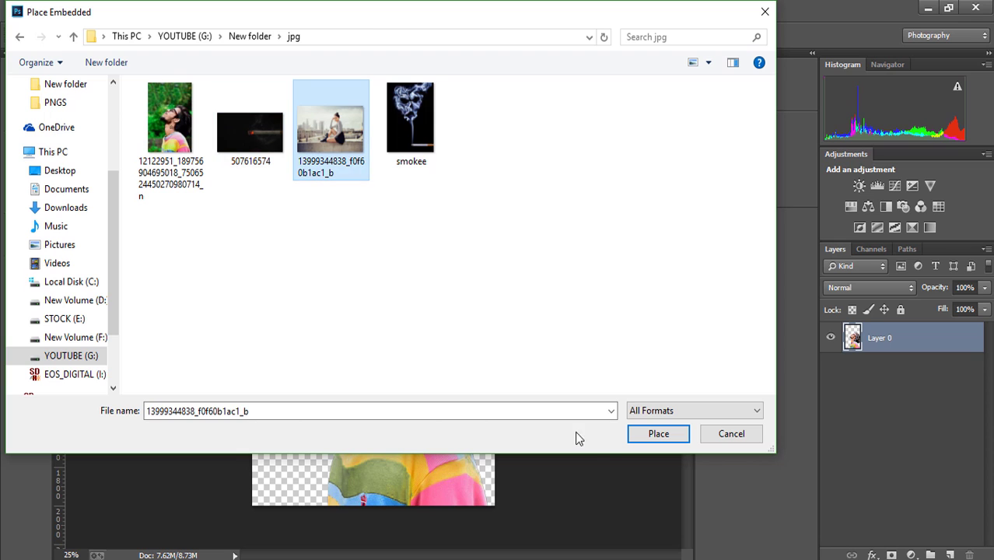
left_click(658, 433)
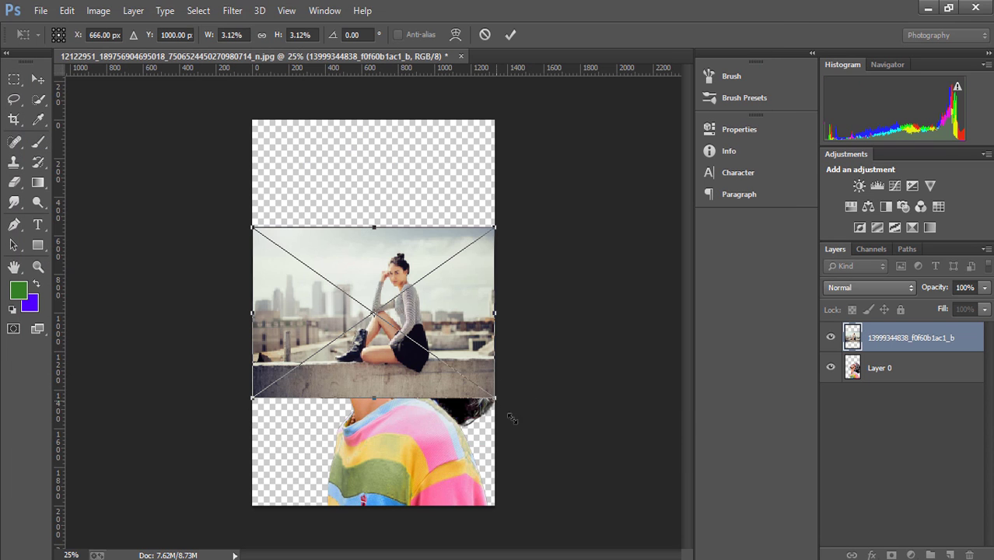
- Enlarge the placed rooftop photo over the canvas, frame the skyline and commit the transform
mouse_move(511, 418)
left_mouse_down()
mouse_move(598, 497)
mouse_move(650, 498)
left_mouse_up()
mouse_move(352, 256)
left_mouse_down()
mouse_move(545, 266)
mouse_move(502, 262)
left_mouse_up()
right_click(375, 192)
left_click(391, 202)
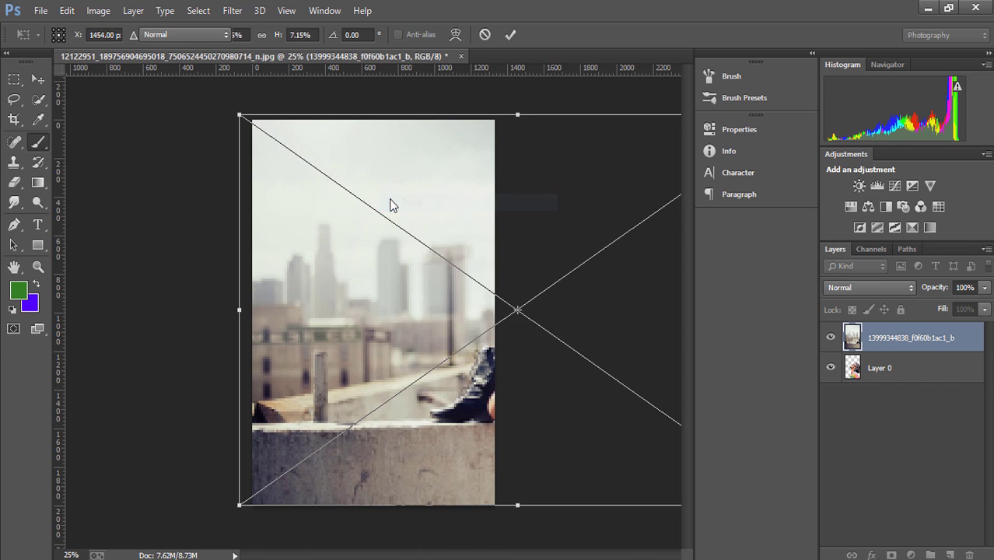
key("v")
left_click_drag(368, 215, 381, 215)
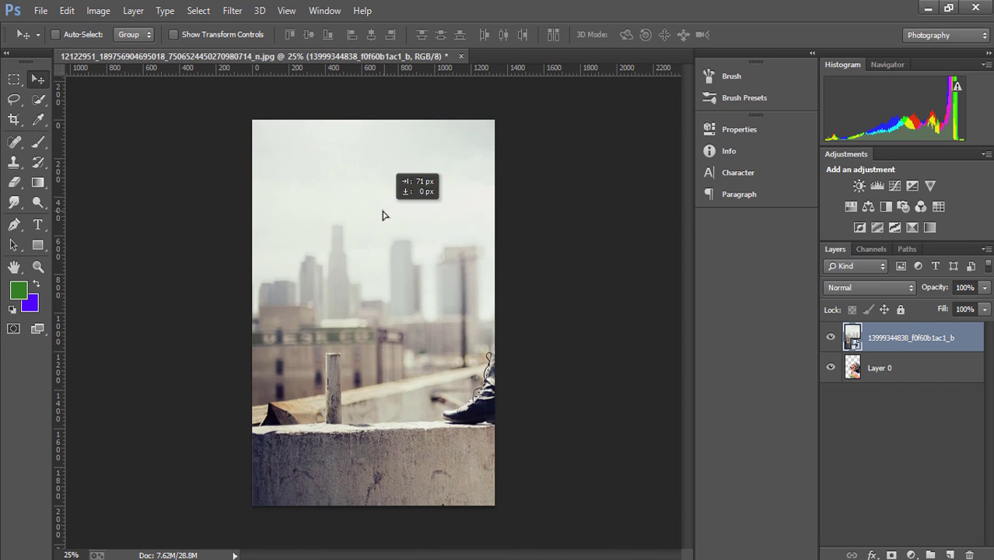
- Move Layer 0 above the city photo, then scale the photo up around its centre
left_click_drag(911, 348, 911, 403)
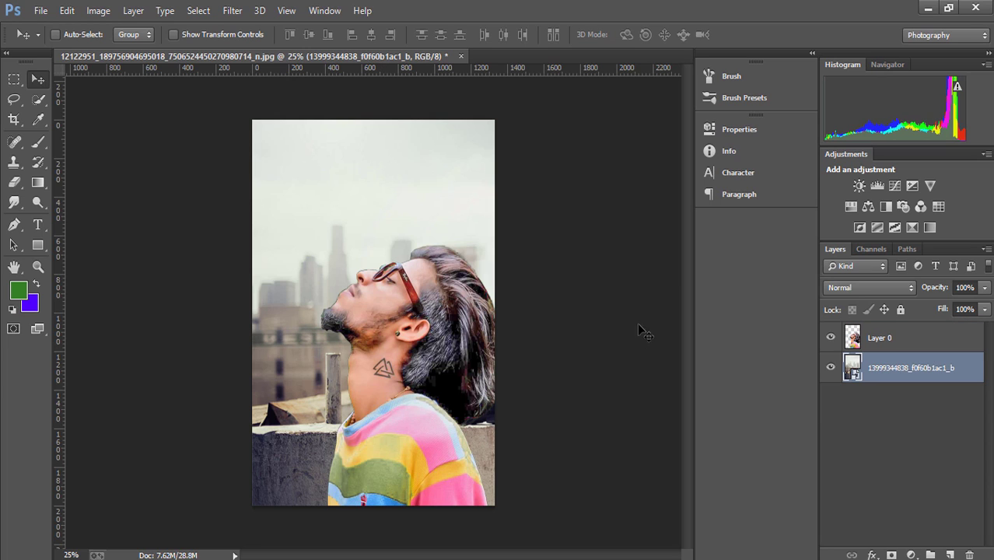
left_click_drag(406, 216, 409, 191)
left_click(176, 35)
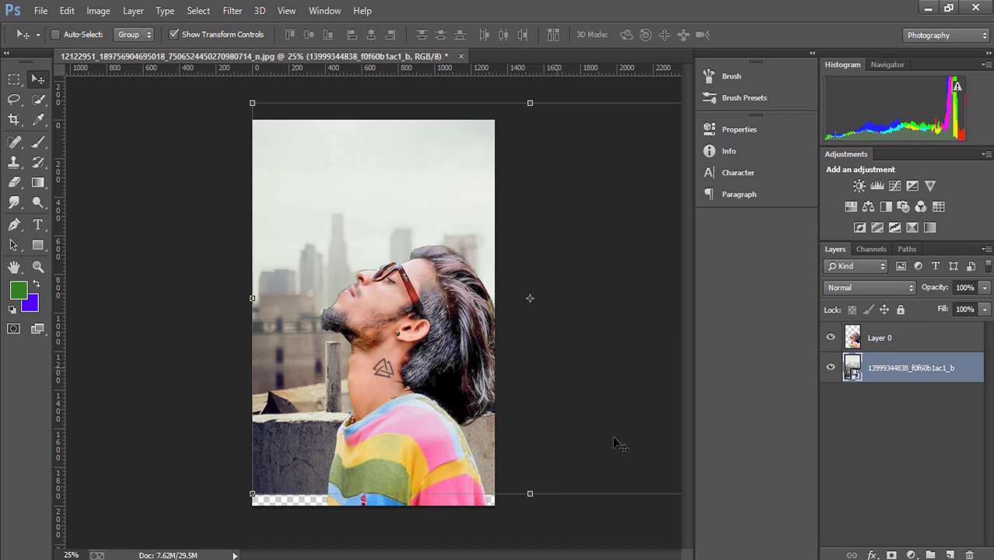
left_click_drag(260, 496, 268, 495)
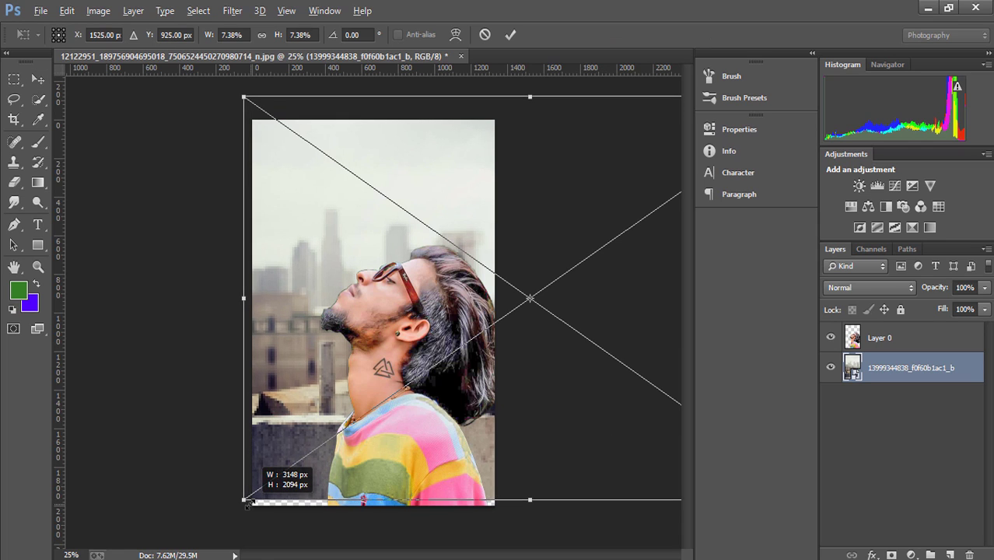
left_click_drag(296, 444, 315, 442)
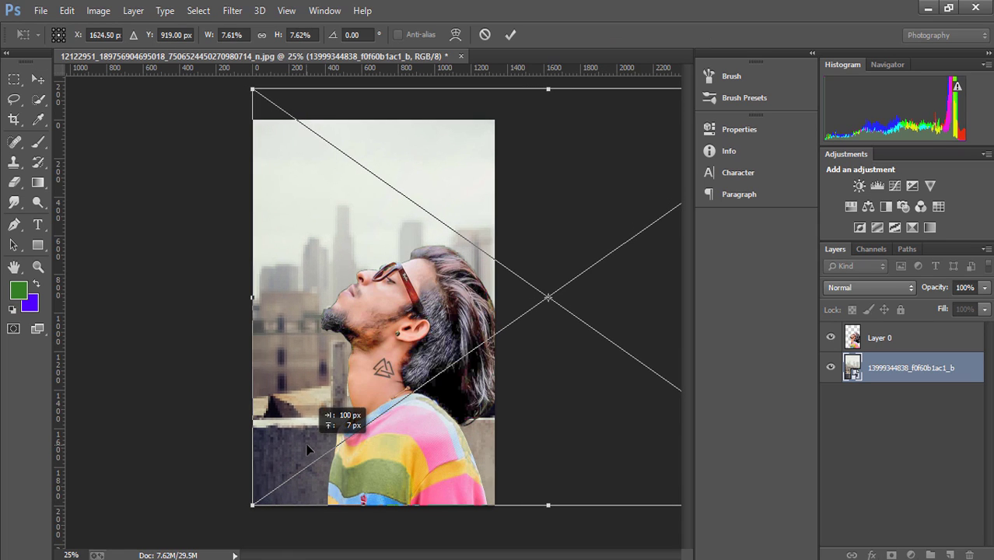
left_click(511, 35)
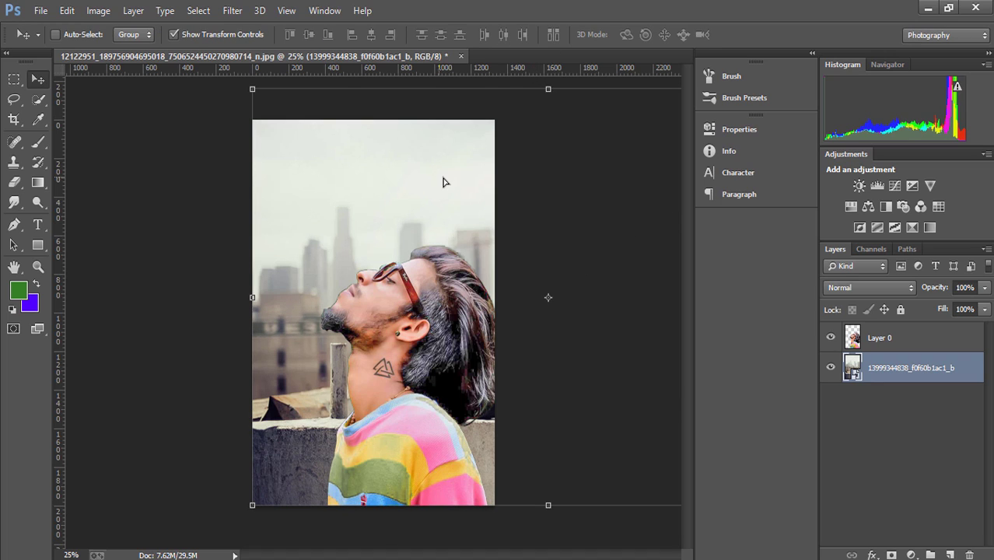
- Enlarge and reposition the city photo to fill the canvas, then hide transform controls
left_click_drag(443, 182, 444, 172)
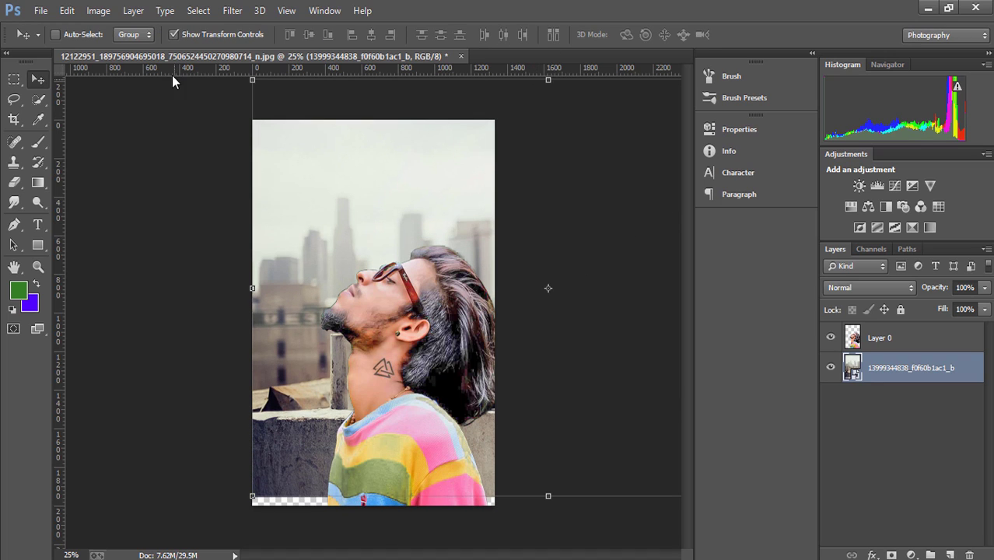
left_click_drag(253, 81, 238, 76)
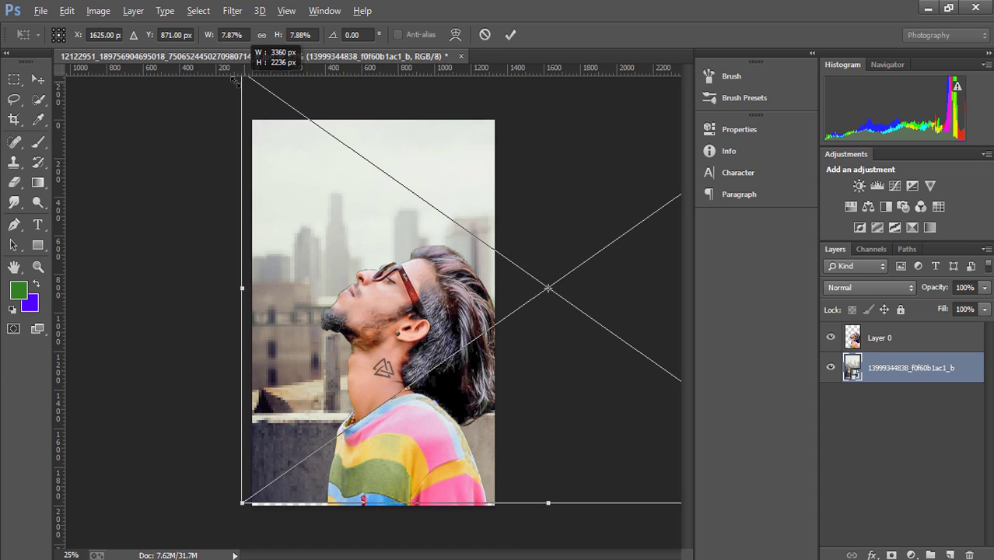
left_click_drag(368, 185, 371, 186)
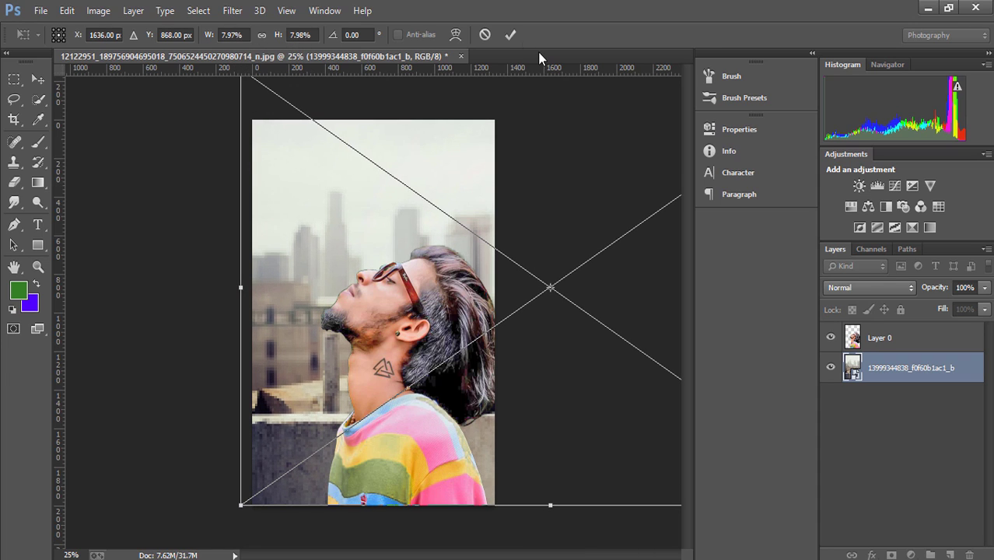
left_click(510, 34)
left_click_drag(440, 197, 451, 187)
left_click(173, 34)
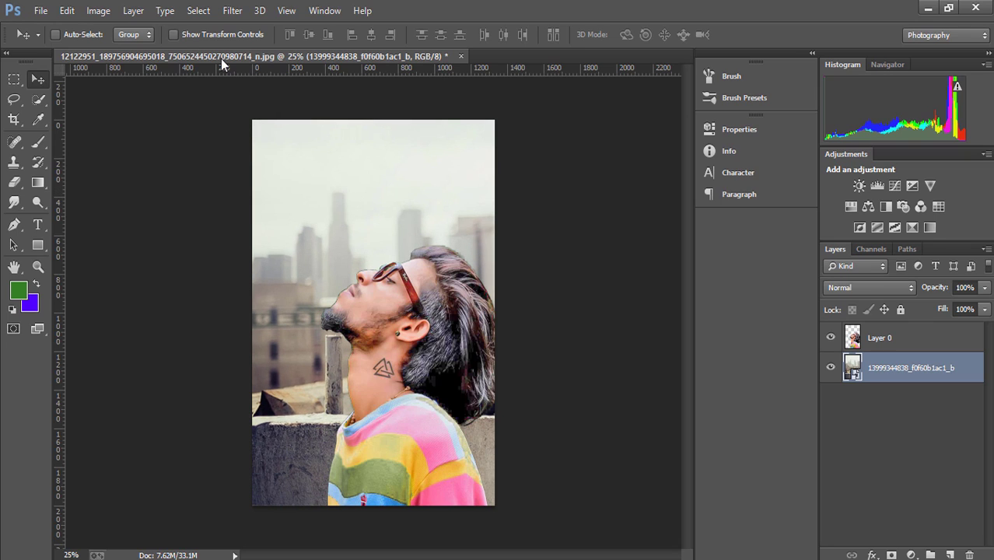
- Apply a Tilt-Shift blur to the background and position its sharp focus band
left_click(247, 17)
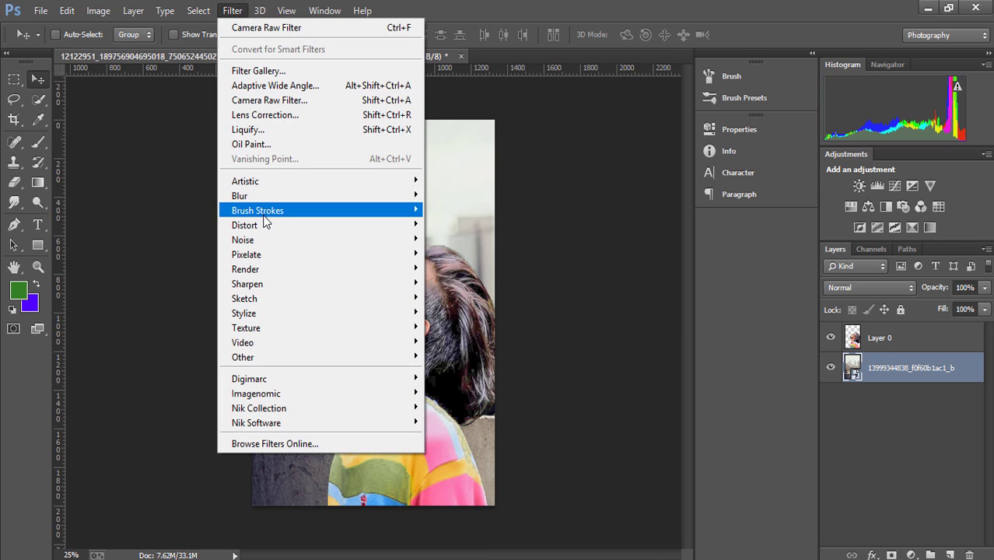
mouse_move(240, 196)
left_click(454, 224)
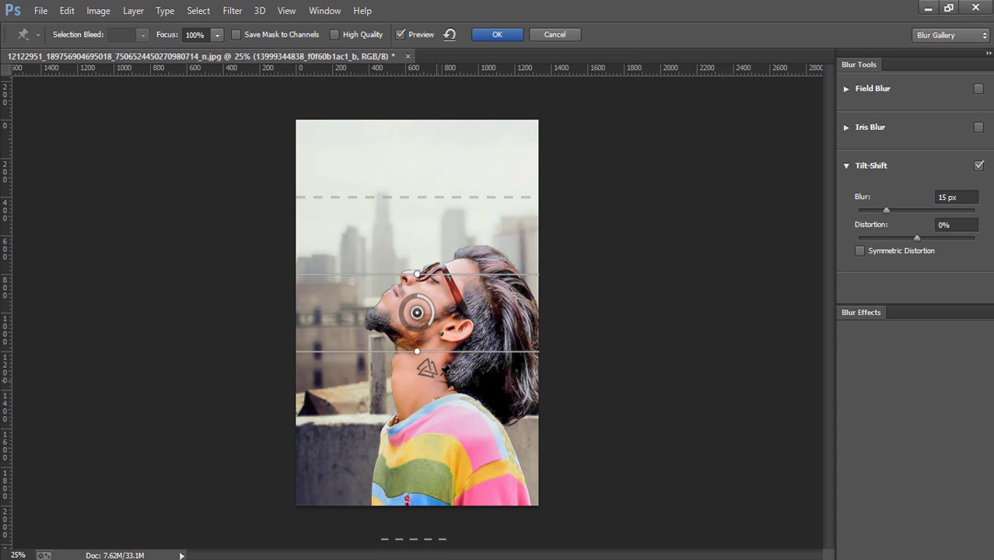
left_click_drag(417, 312, 417, 327)
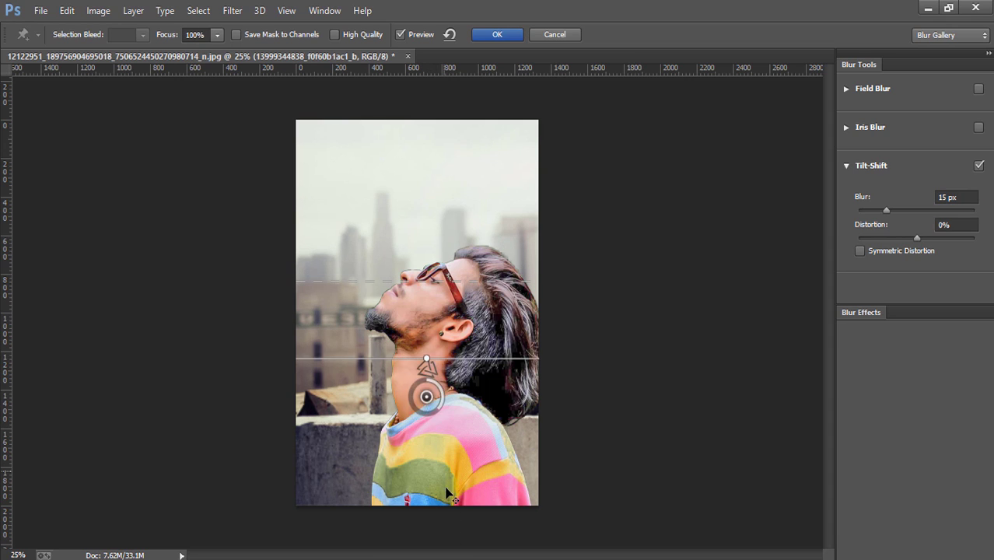
left_click(899, 213)
left_click_drag(464, 333, 467, 375)
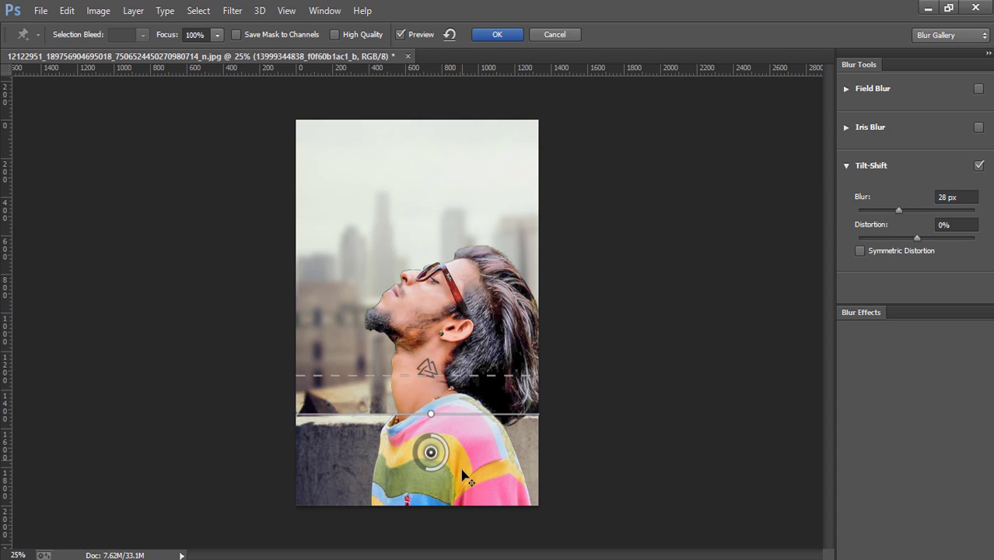
left_click_drag(463, 470, 464, 473)
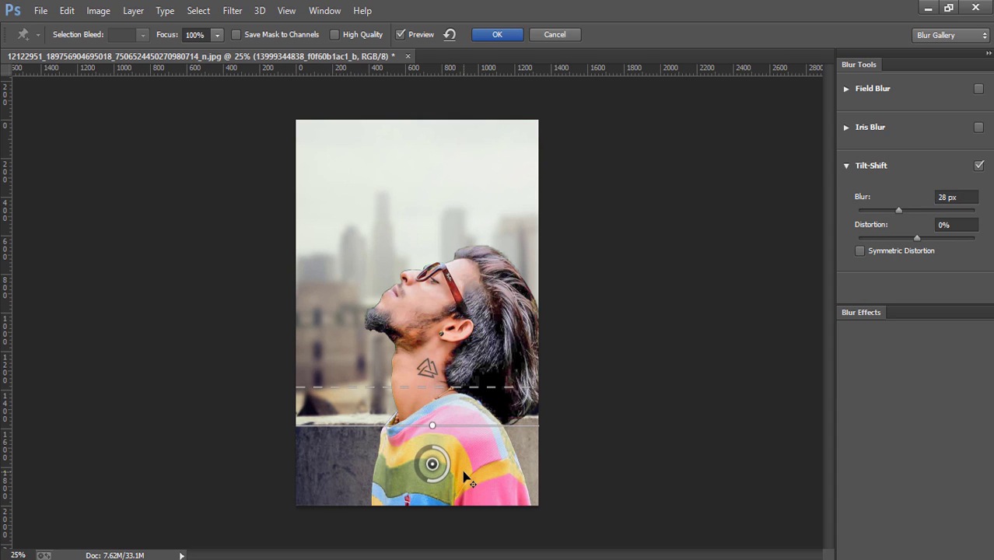
- Tune the tilt-shift blur amount around 31–35 px, adjust the focus guides, and apply it
left_click(905, 211)
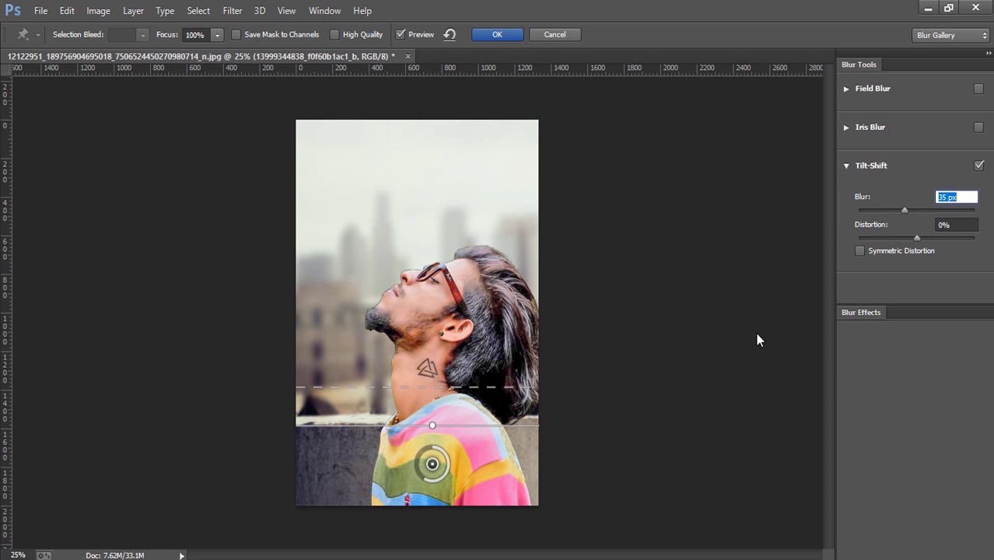
left_click_drag(513, 386, 513, 407)
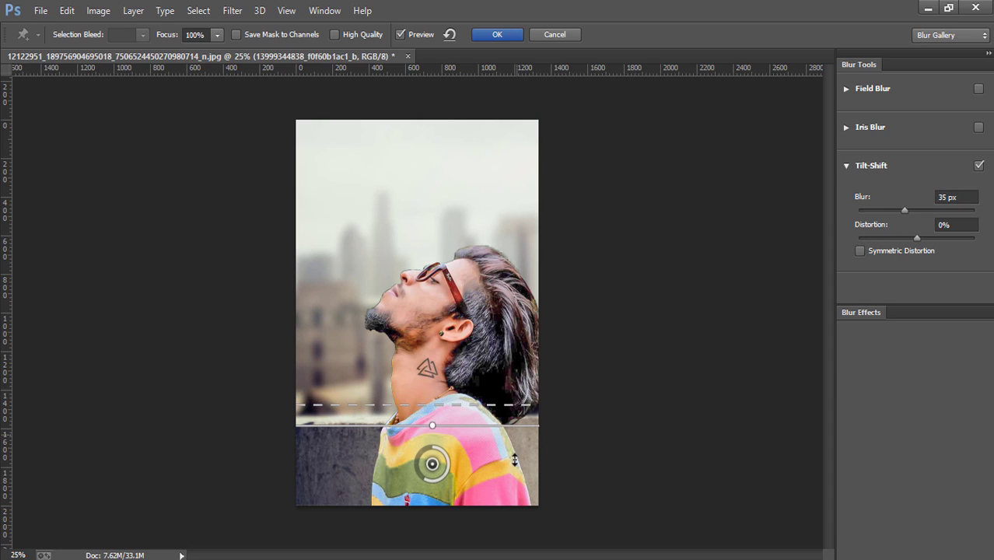
left_click_drag(515, 475, 515, 461)
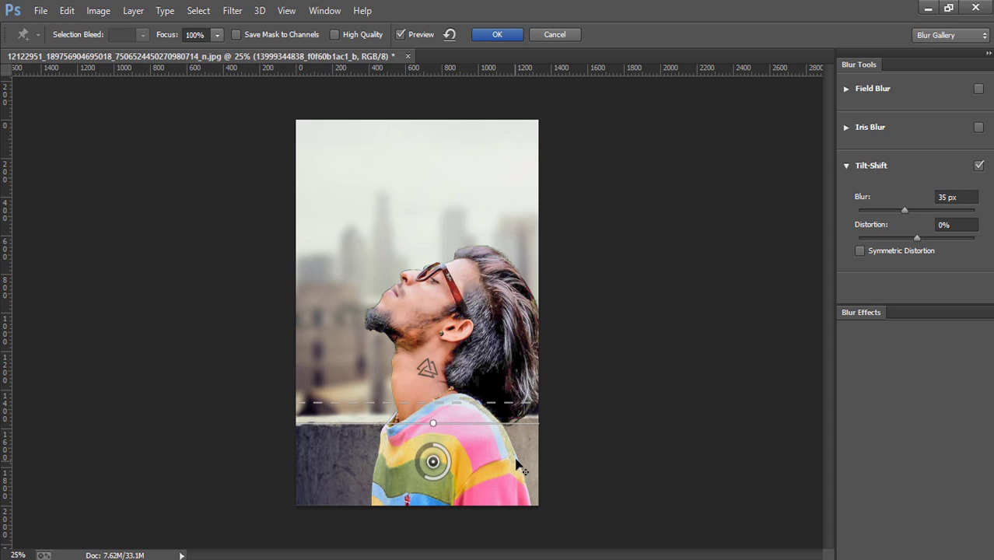
left_click_drag(515, 459, 517, 461)
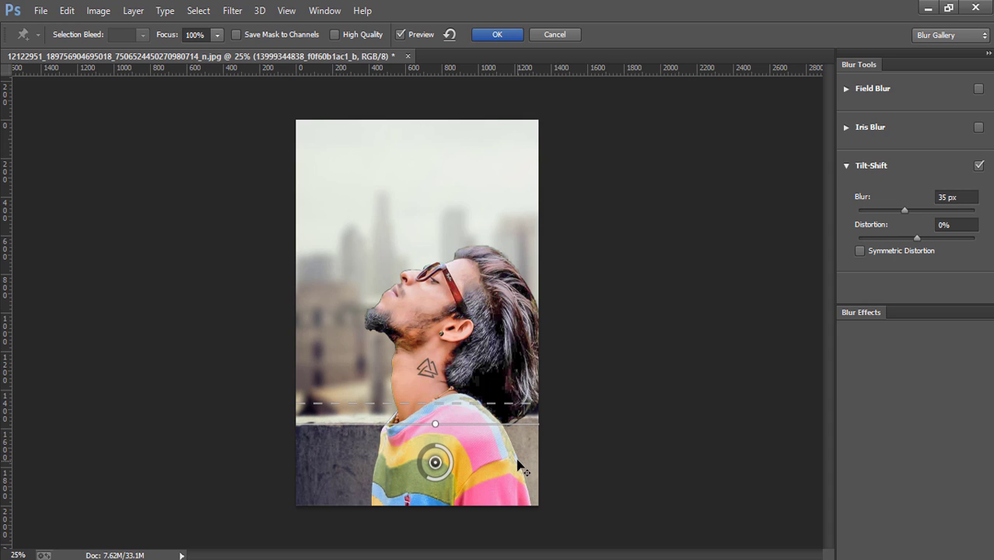
left_click(910, 211)
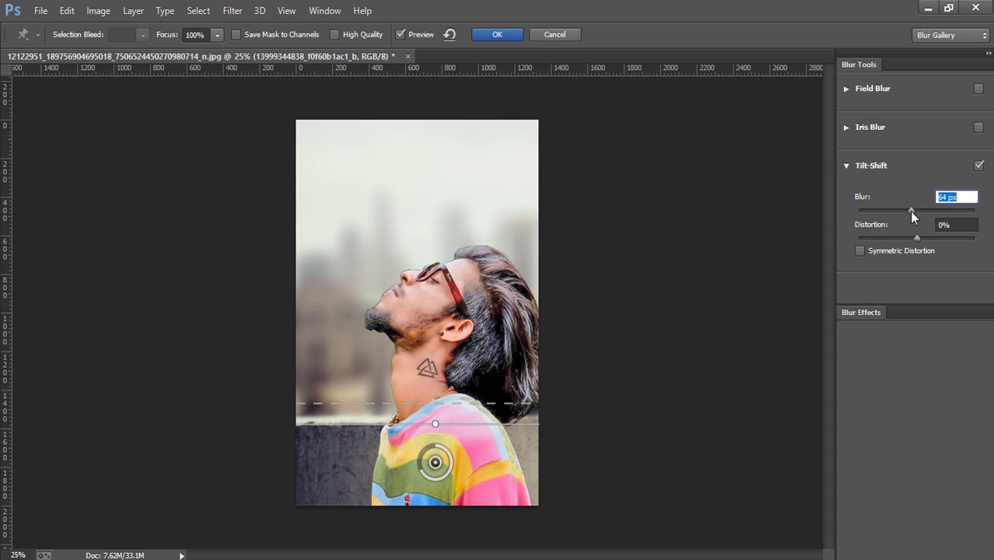
left_click(894, 207)
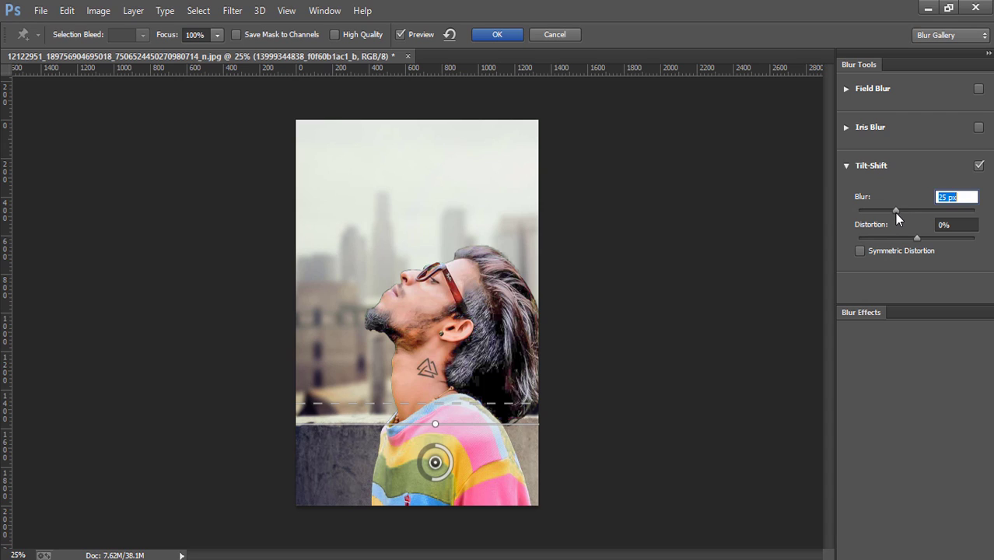
left_click_drag(896, 213, 903, 216)
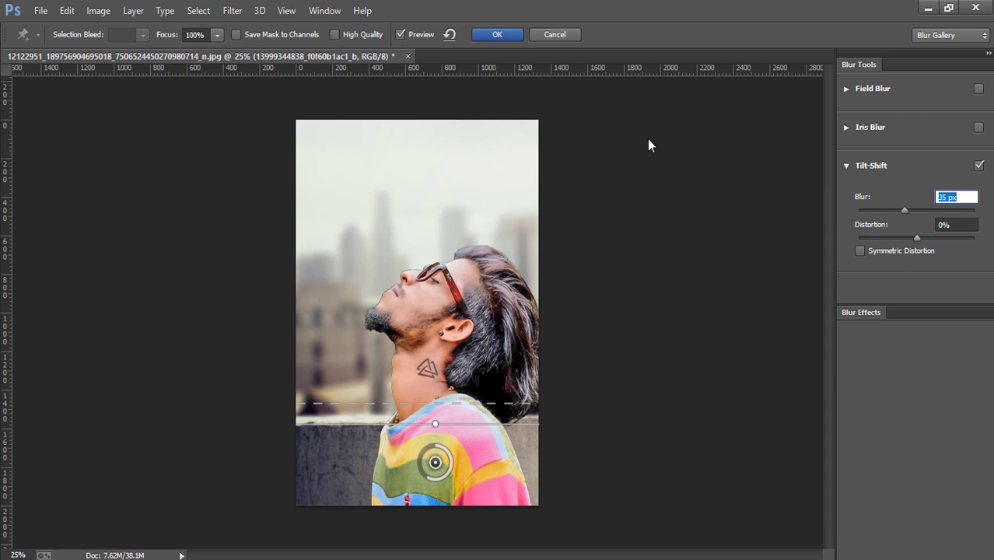
left_click(510, 38)
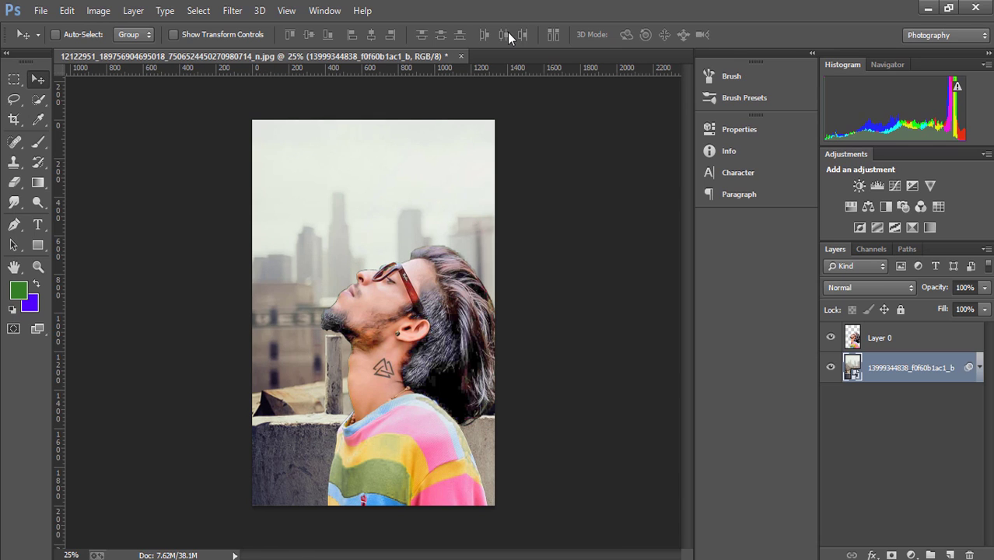
- Convert Layer 0 to a Smart Object and select it together with the blurred background layer
right_click(884, 345)
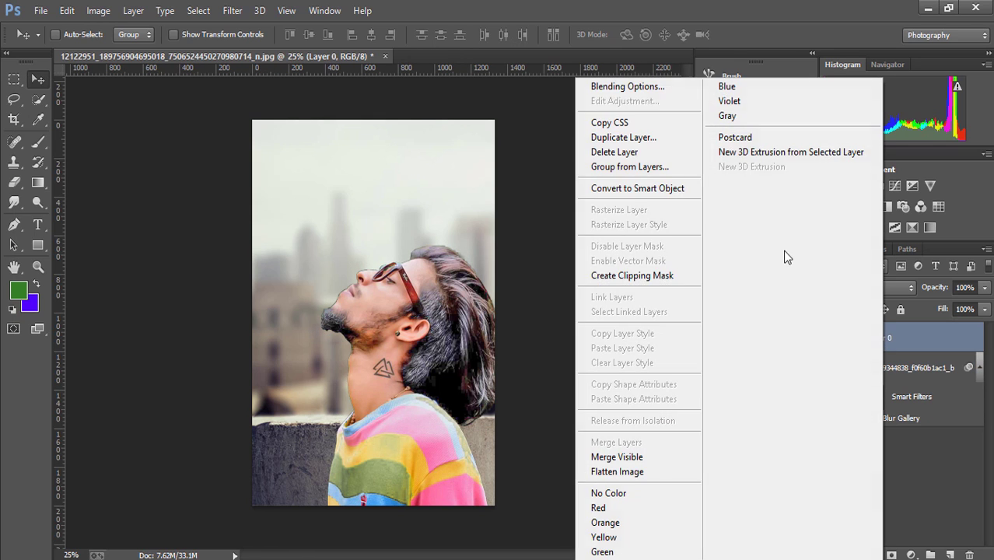
left_click(630, 190)
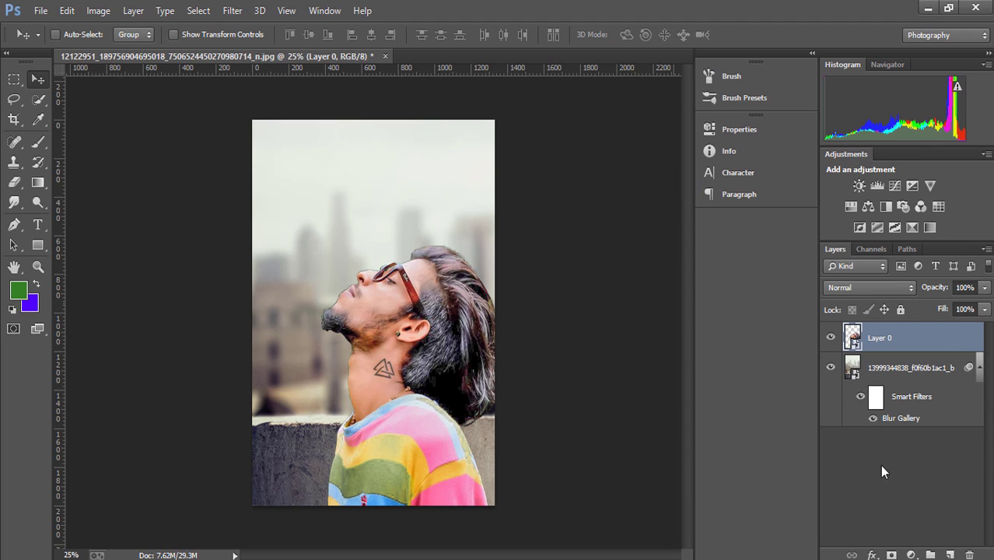
left_click(897, 371)
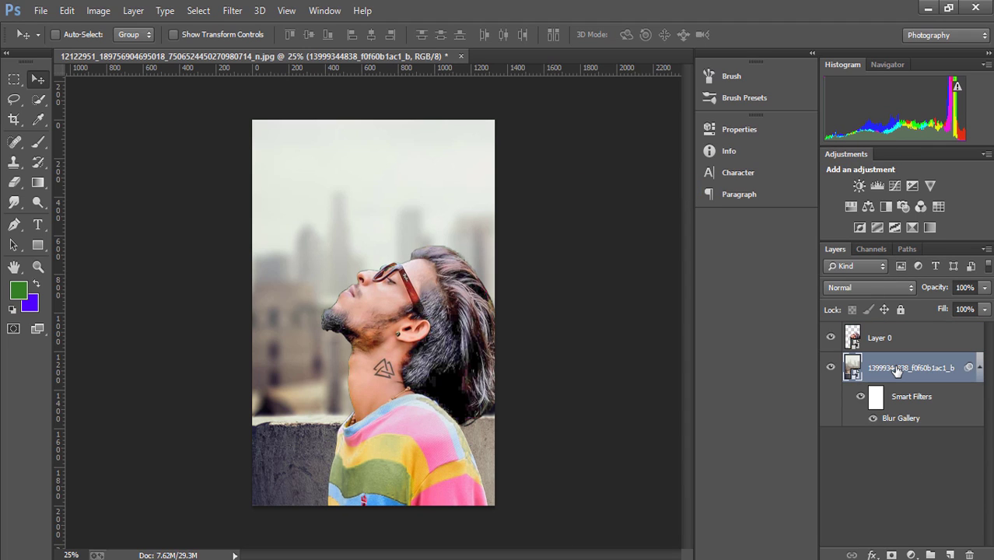
left_click(233, 11)
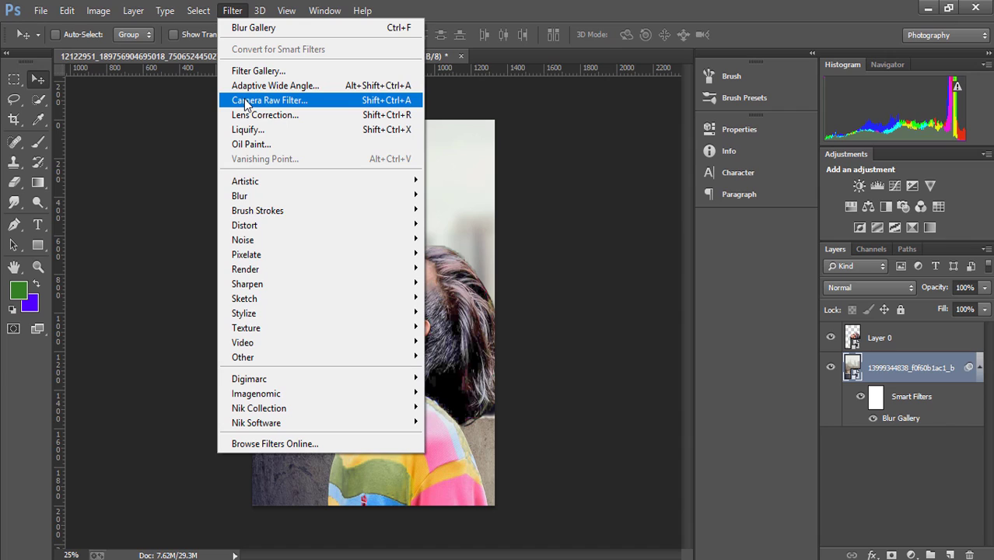
left_click(869, 339)
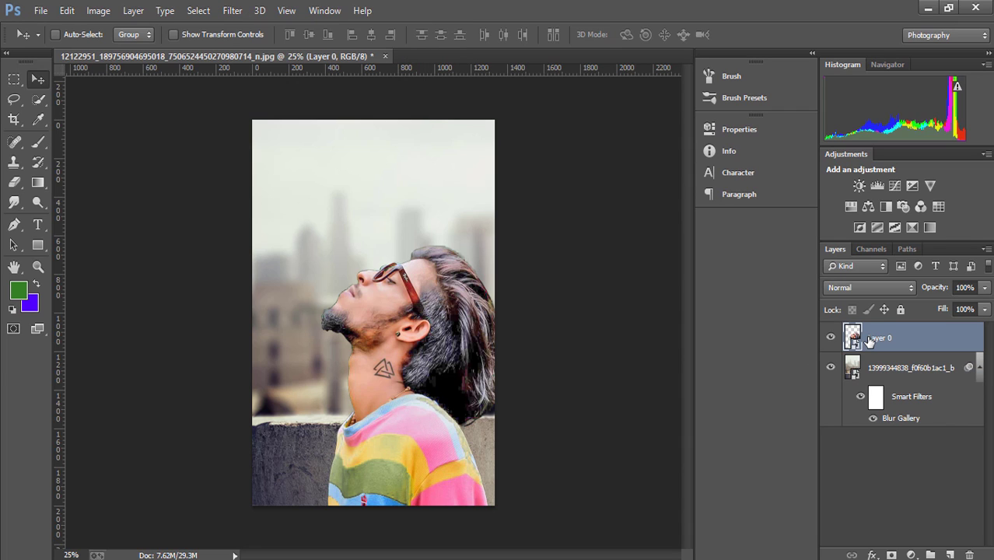
left_click(873, 365, "shift")
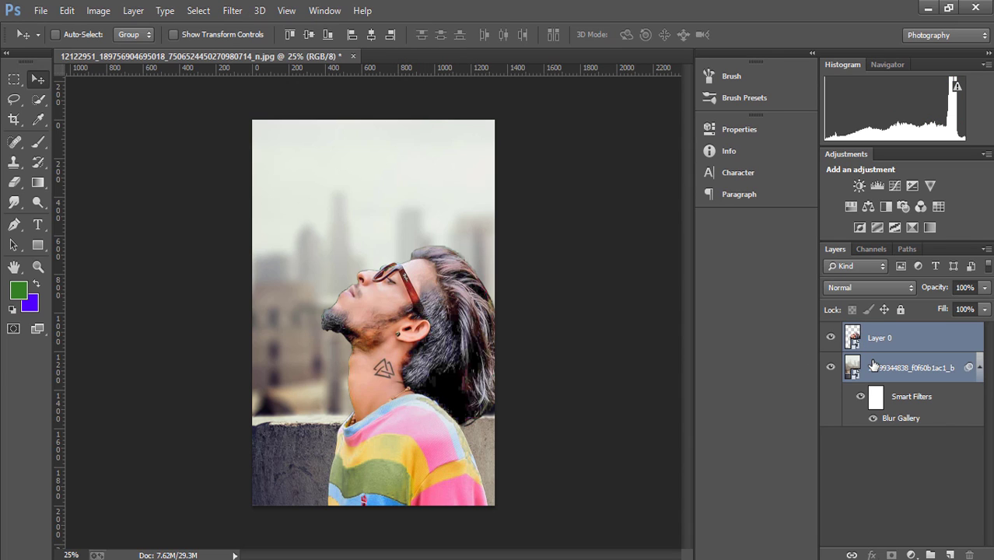
right_click(872, 365)
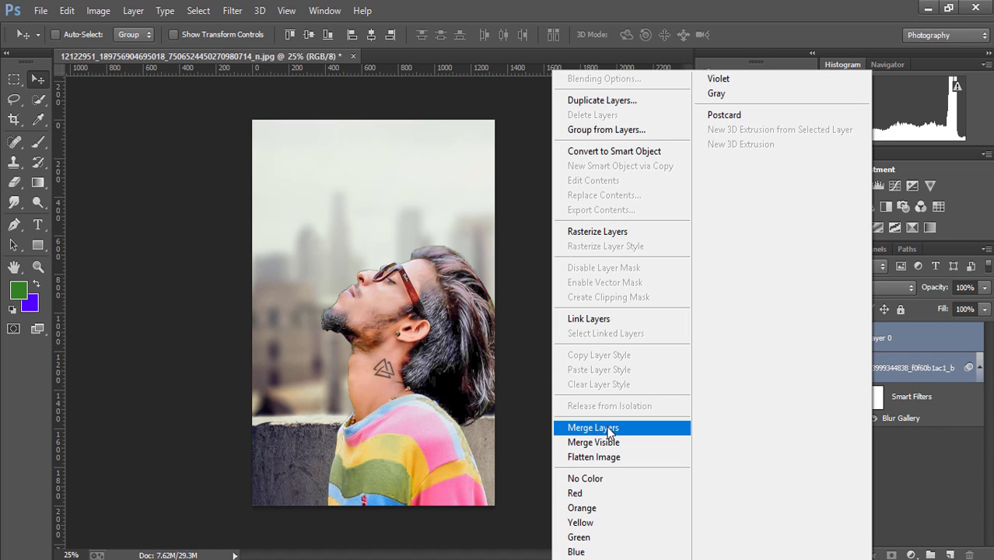
left_click(902, 374)
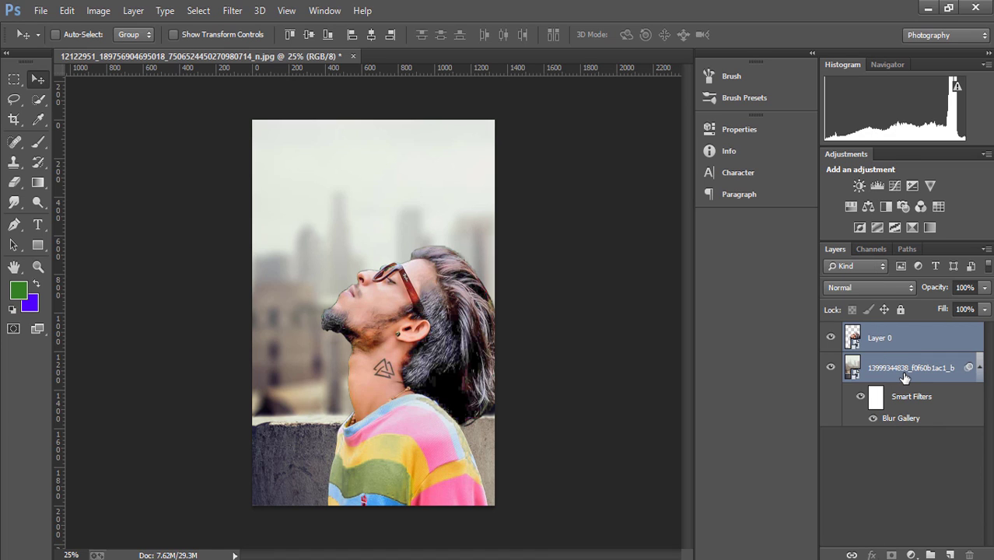
- Duplicate both layers with Ctrl+J and merge the copies into a single Layer 0 copy
key("ctrl+j")
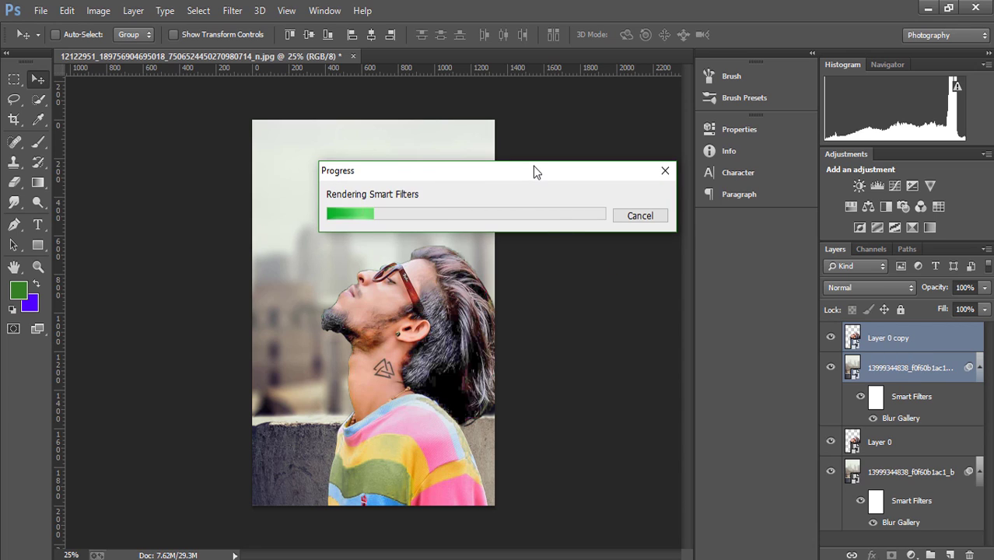
left_click_drag(535, 171, 399, 121)
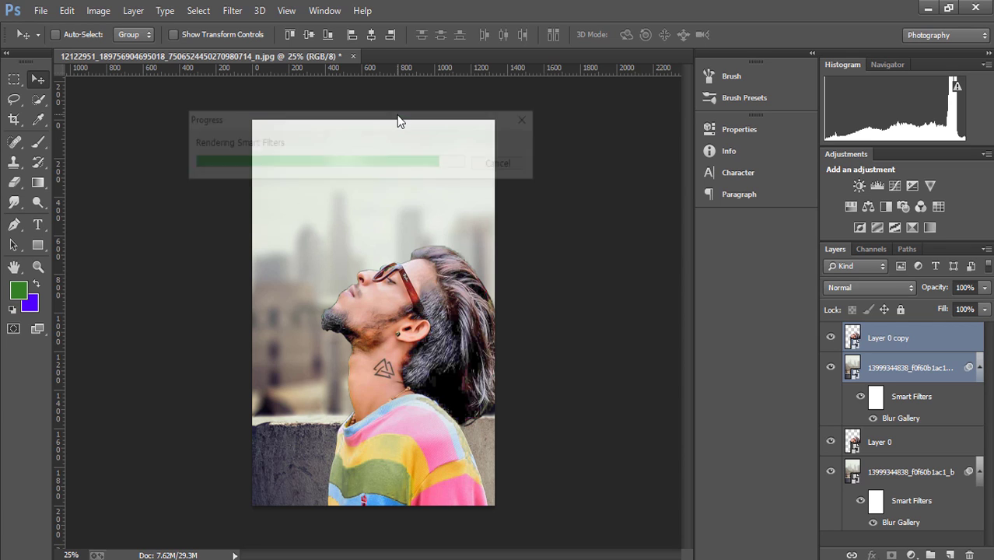
right_click(914, 351)
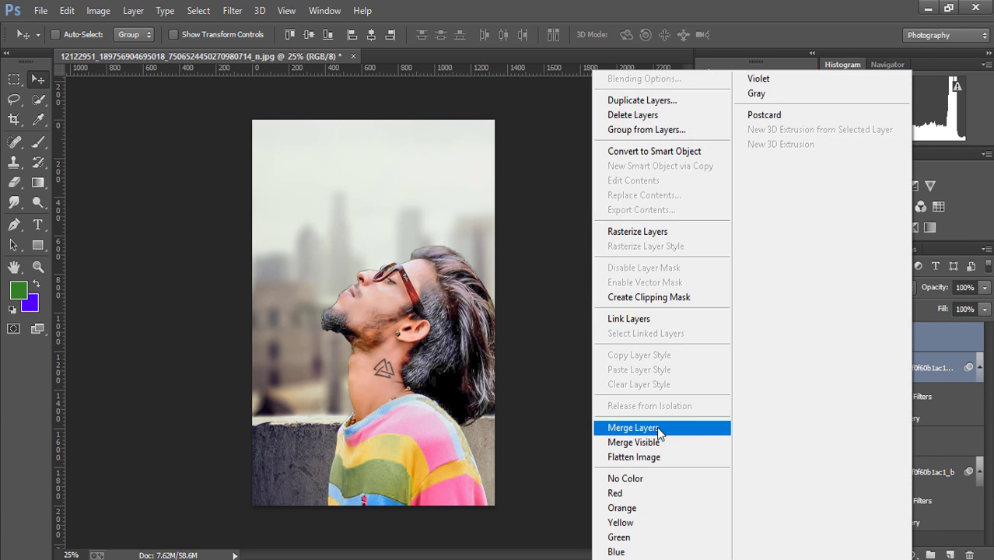
left_click(658, 427)
left_click(14, 226)
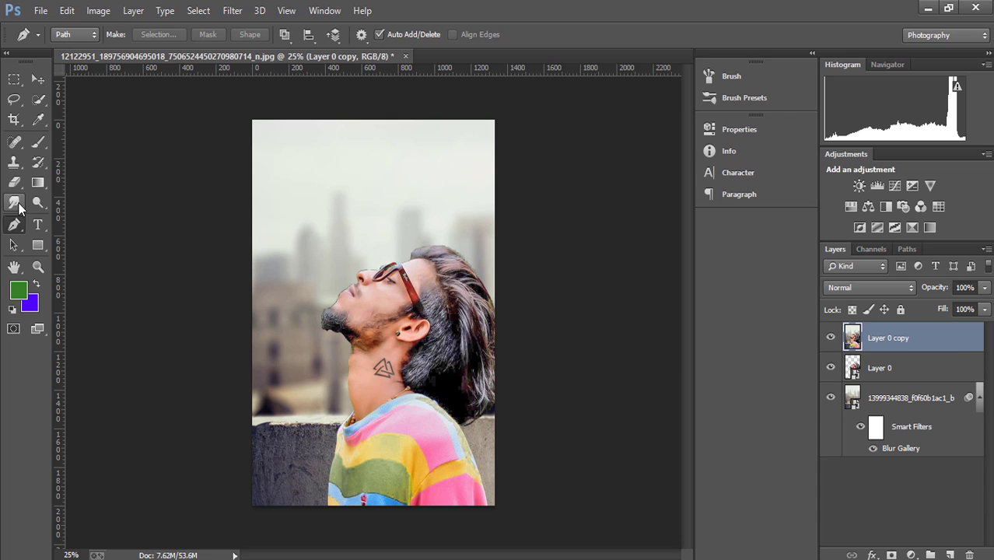
- Convert the merged Layer 0 copy to a Smart Object and zoom in on the man's face
right_click(954, 339)
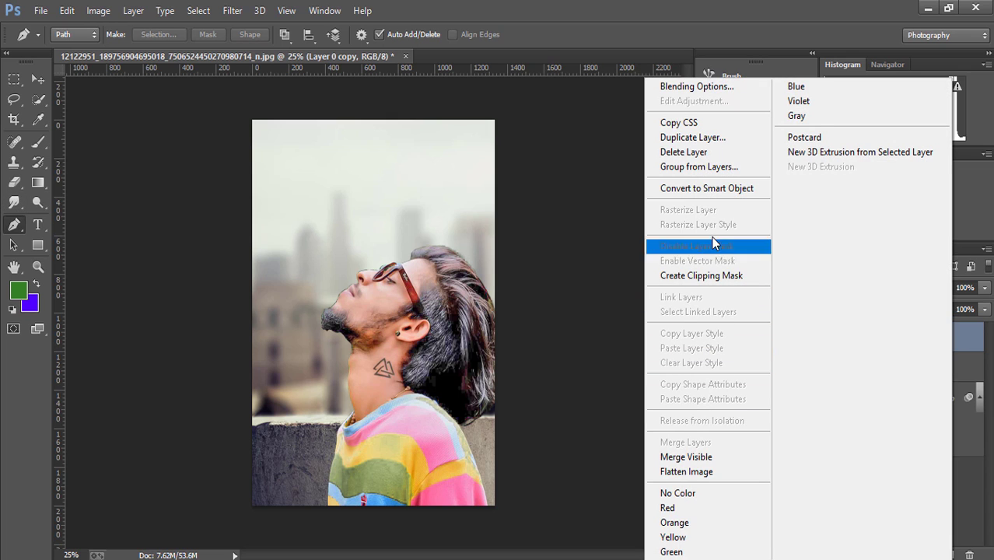
left_click(708, 188)
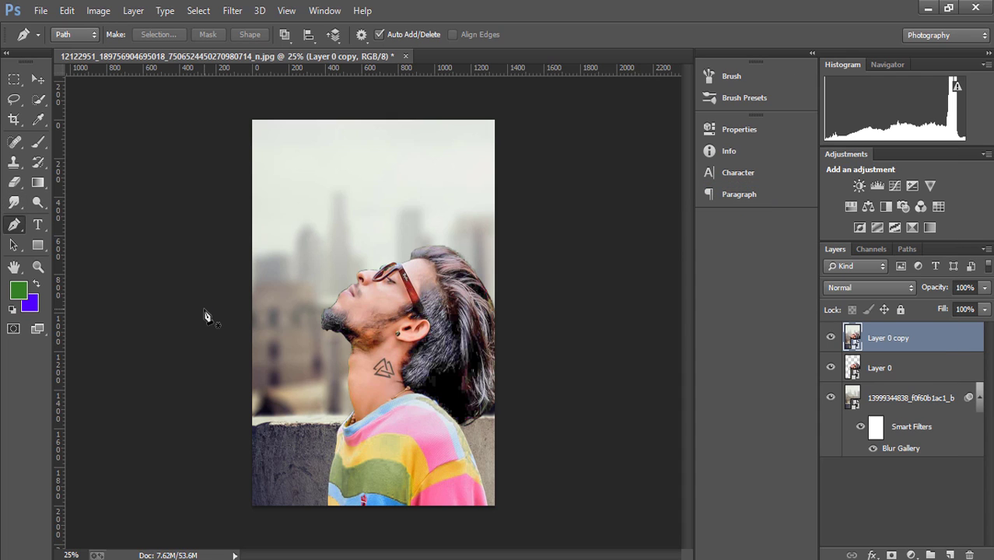
key("ctrl+plus")
key("ctrl+plus")
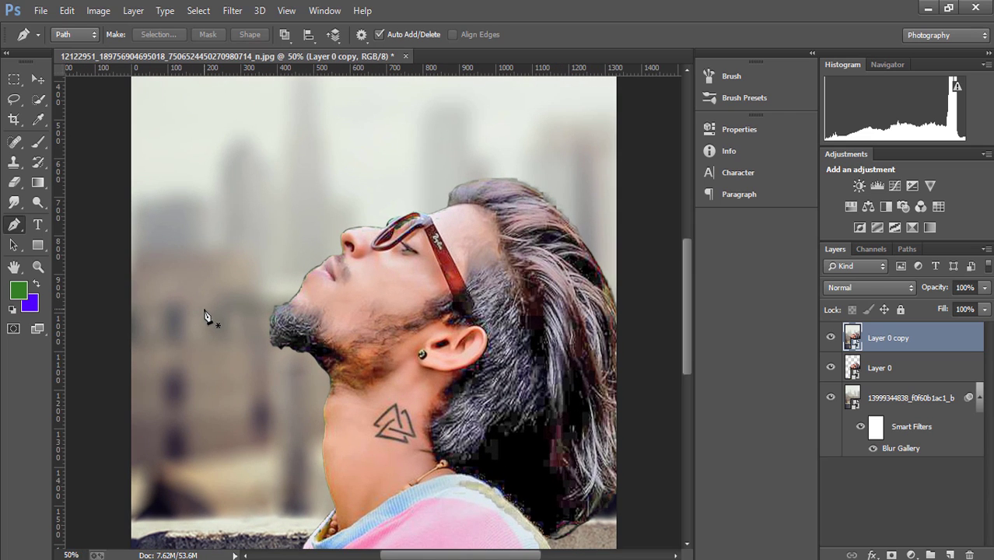
key("ctrl+plus")
key("ctrl+plus")
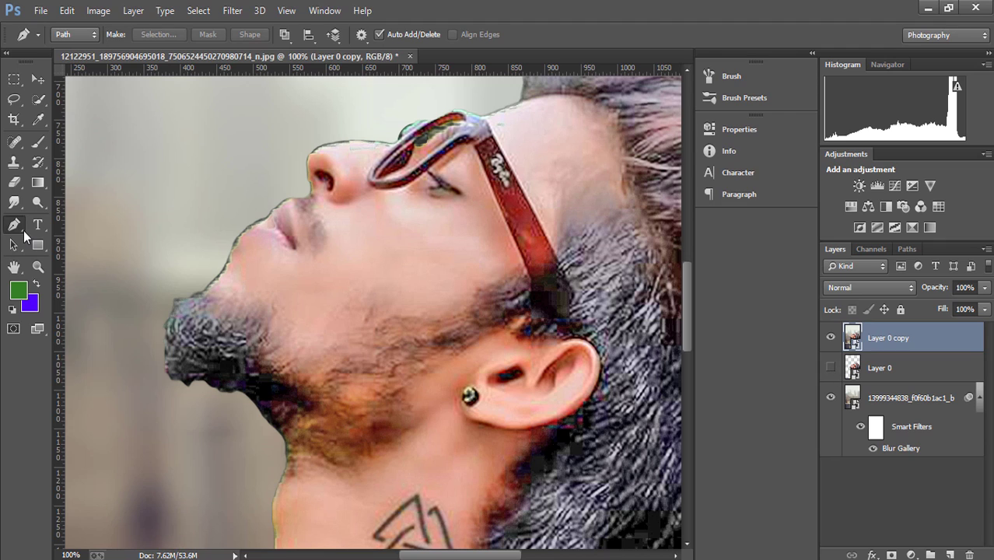
- Trace a path around the area left of the face, make it a selection, then deselect
left_click(201, 298)
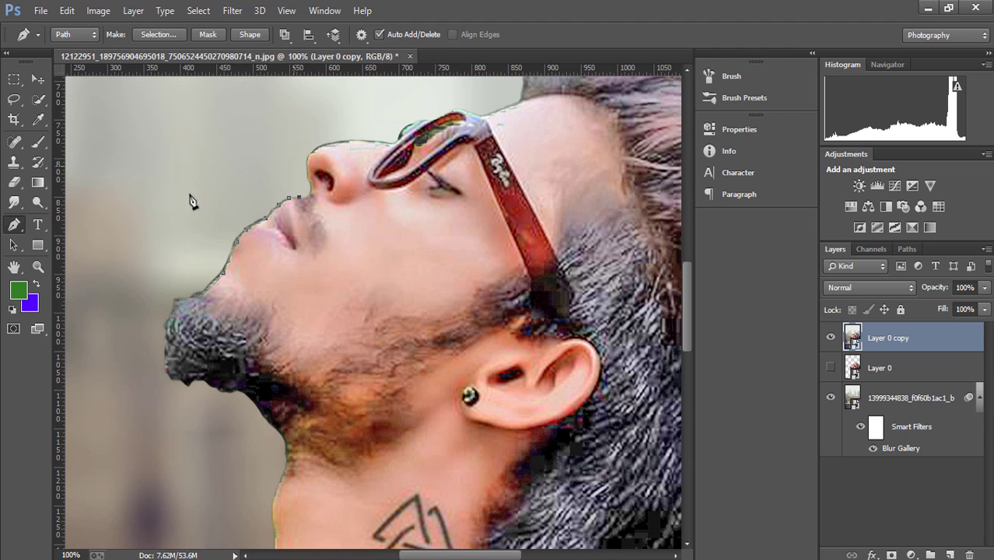
left_click(294, 165)
left_click(156, 205)
left_click(127, 263)
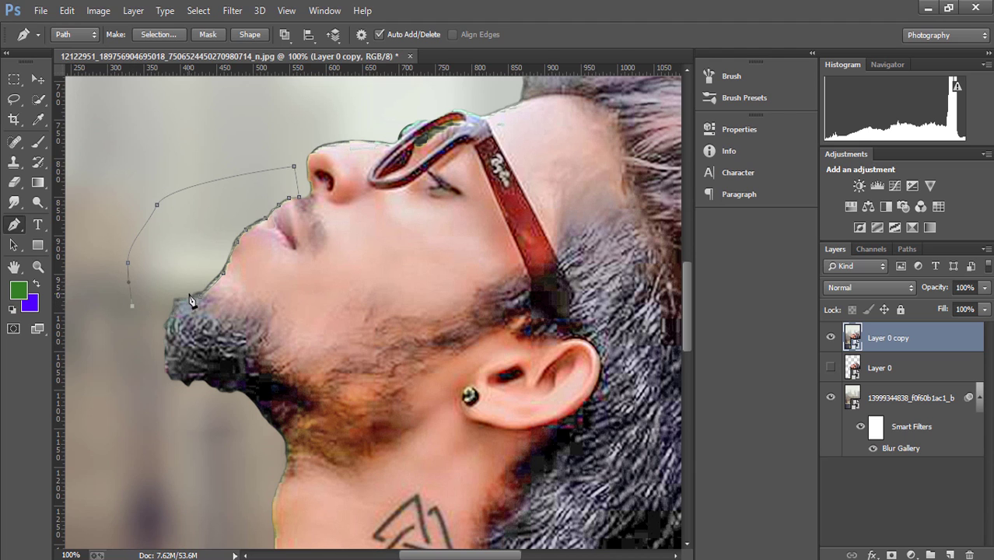
right_click(200, 257)
left_click(255, 257)
left_click(572, 164)
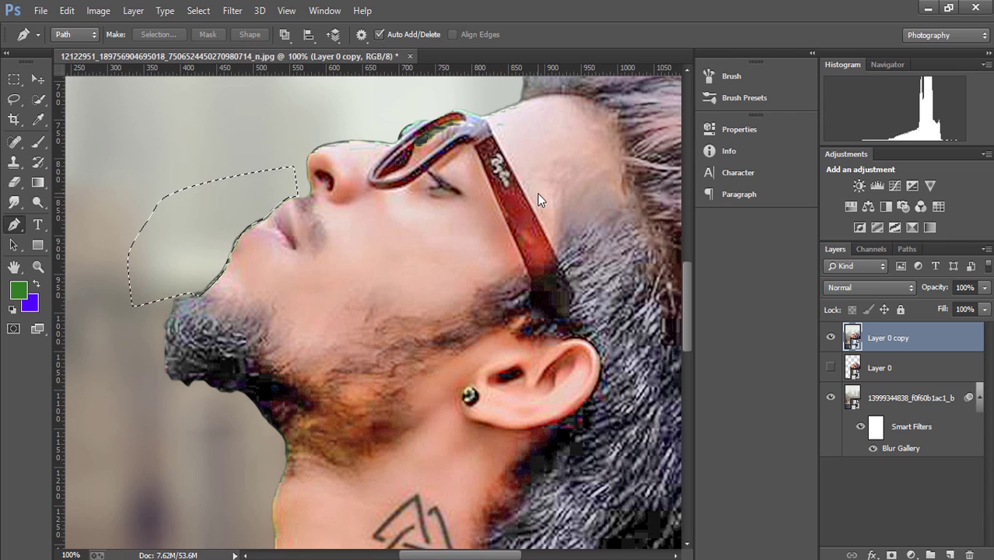
key("ctrl+d")
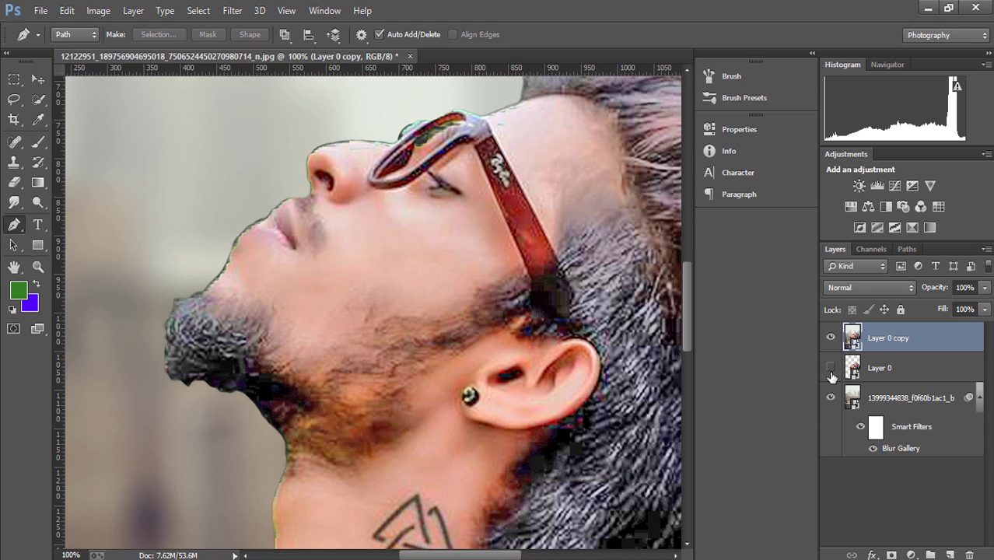
- Restore the selection beside the face, rasterize Layer 0 copy, and deselect with Ctrl+D
right_click(892, 341)
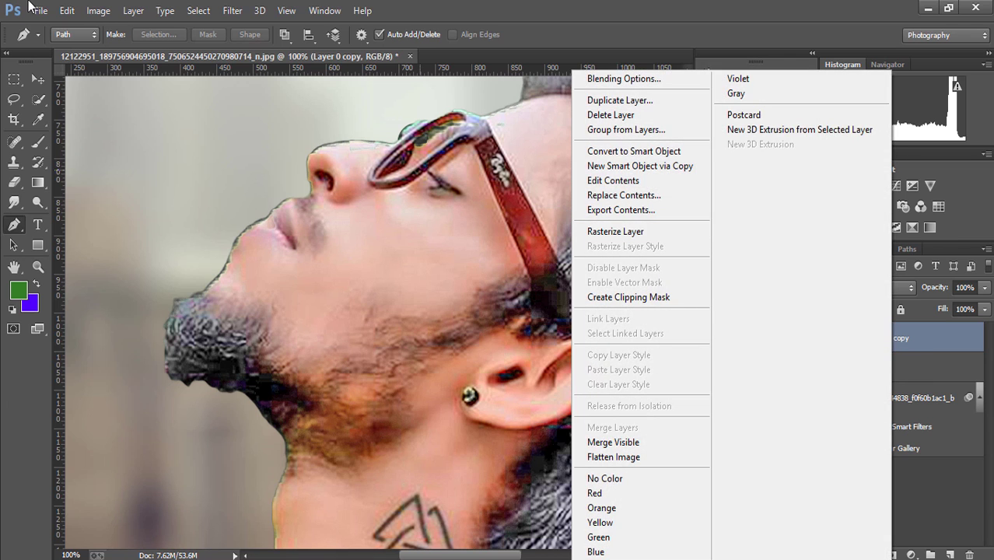
left_click(69, 16)
left_click(97, 38)
left_click(67, 10)
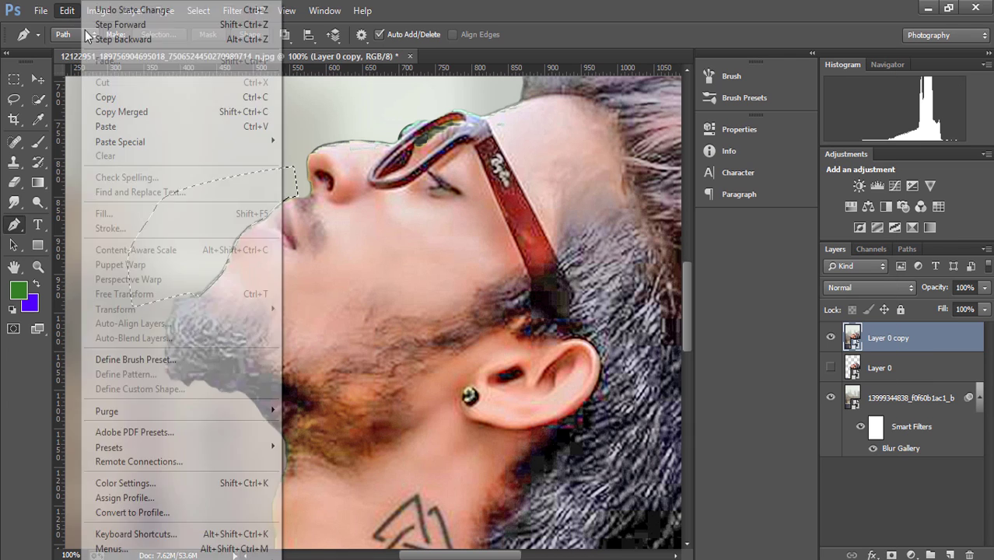
right_click(875, 339)
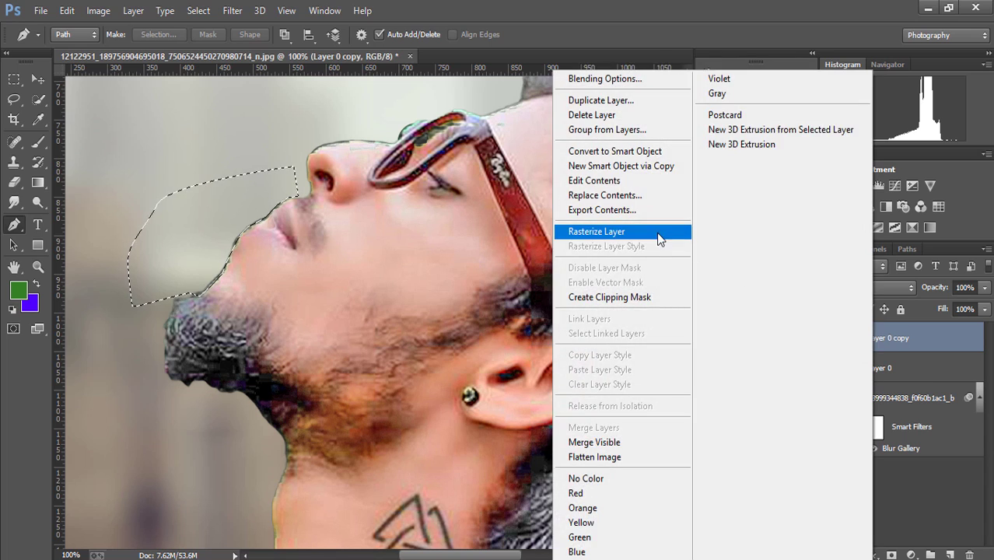
left_click(657, 232)
key("ctrl+d")
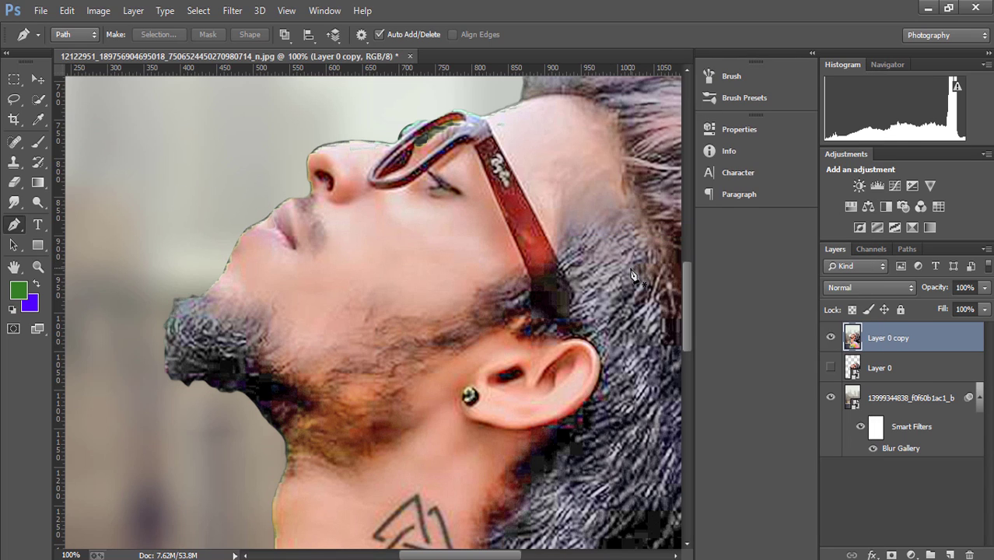
- Hide Layer 0, select the blurred background layer, and zoom to 100% on the face
left_click(830, 367)
scroll(488, 243, "up", 1)
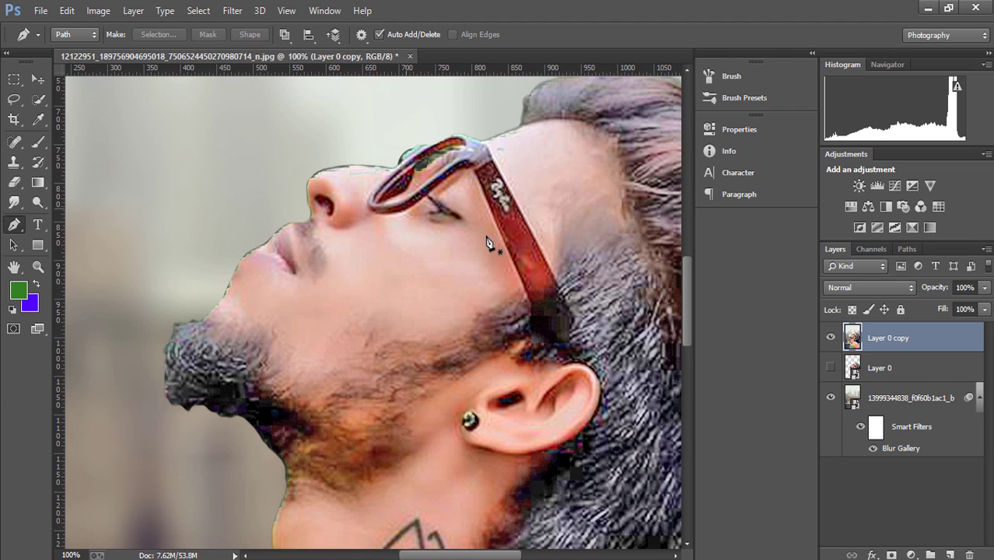
left_click(873, 399)
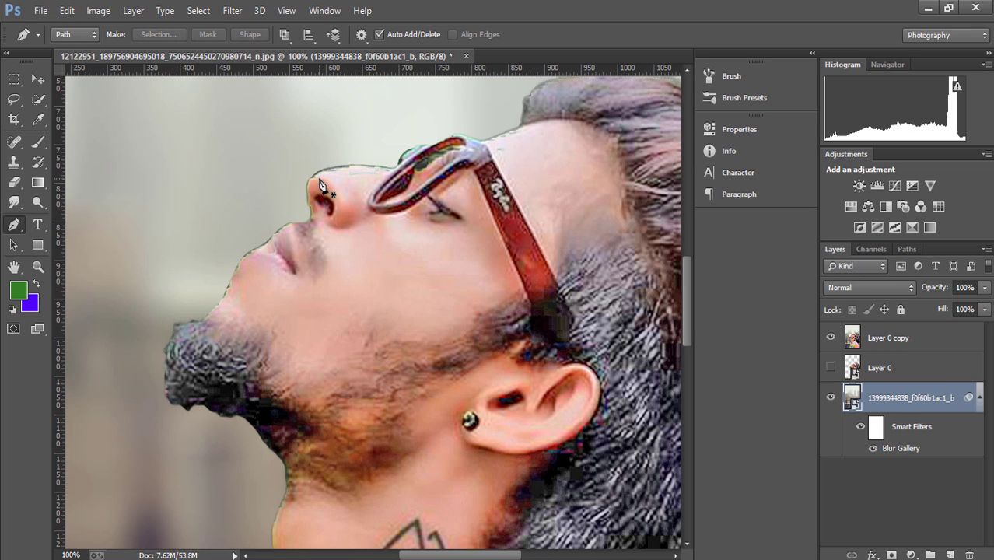
key("ctrl+minus")
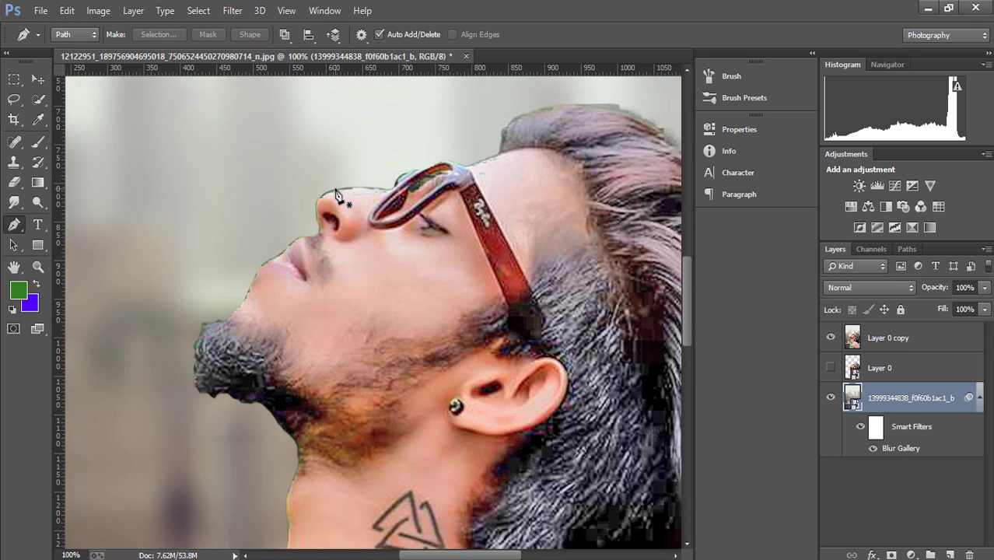
key("ctrl+minus")
key("ctrl+minus")
key("ctrl+minus")
key("ctrl+minus")
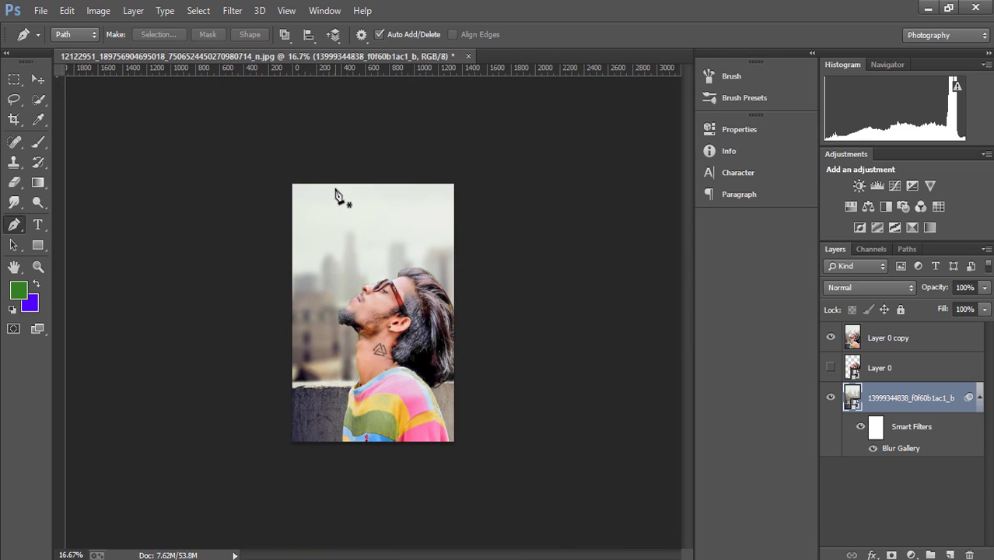
key("ctrl+plus")
key("ctrl+plus")
key("ctrl+plus")
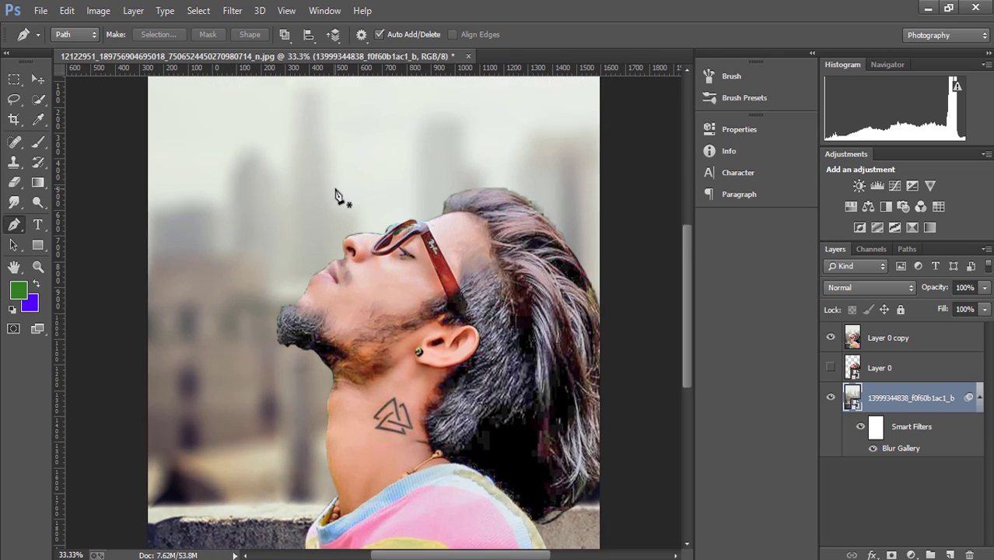
key("ctrl+plus")
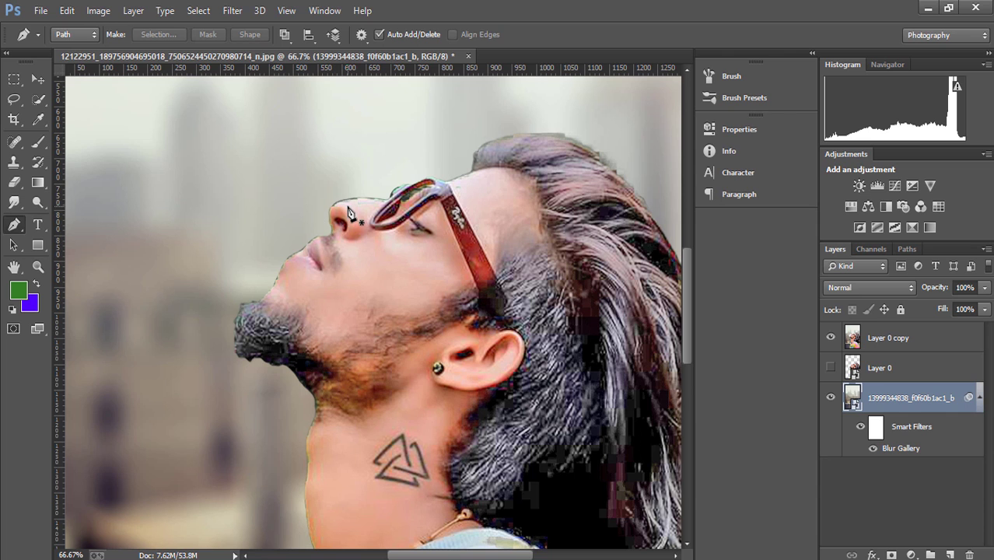
key("ctrl+plus")
key("ctrl+plus")
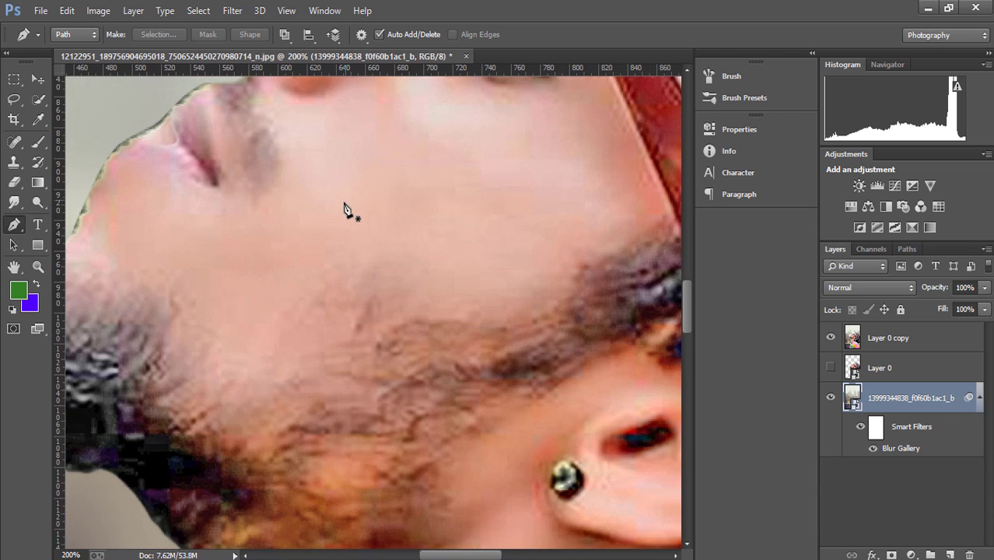
scroll(342, 211, "up", 2)
scroll(332, 211, "up", 1)
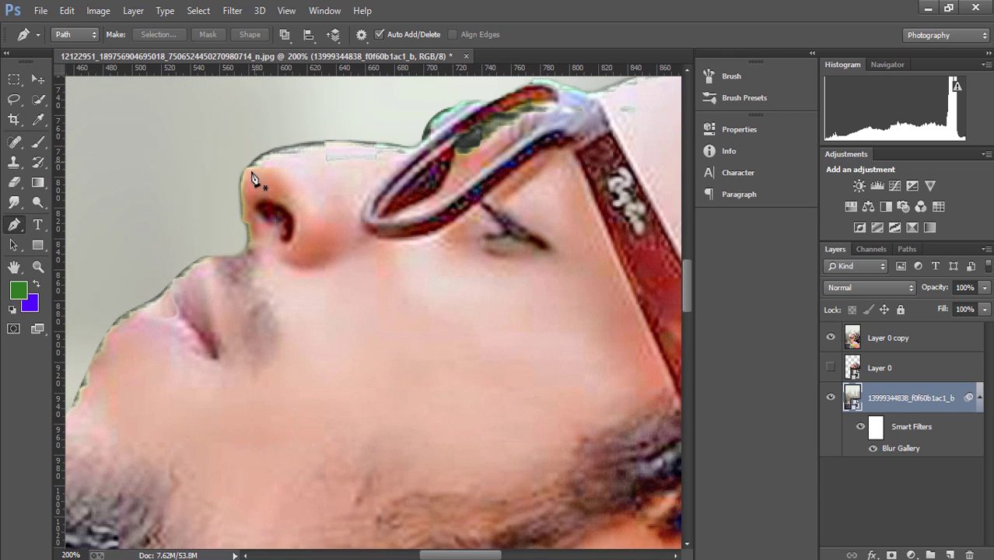
- Step backward through history five times to bring back the editable path
left_click(67, 11)
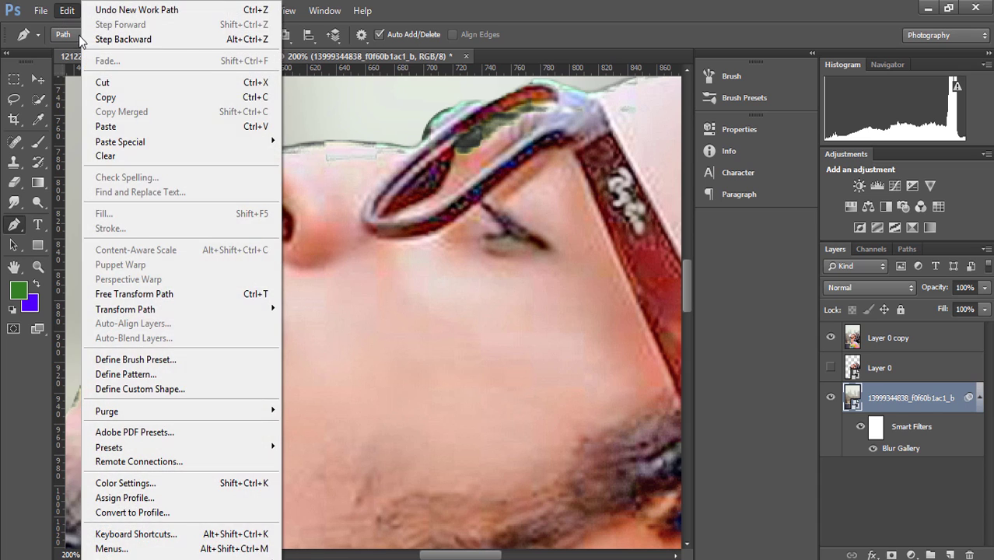
left_click(122, 39)
left_click(67, 11)
left_click(122, 39)
left_click(67, 10)
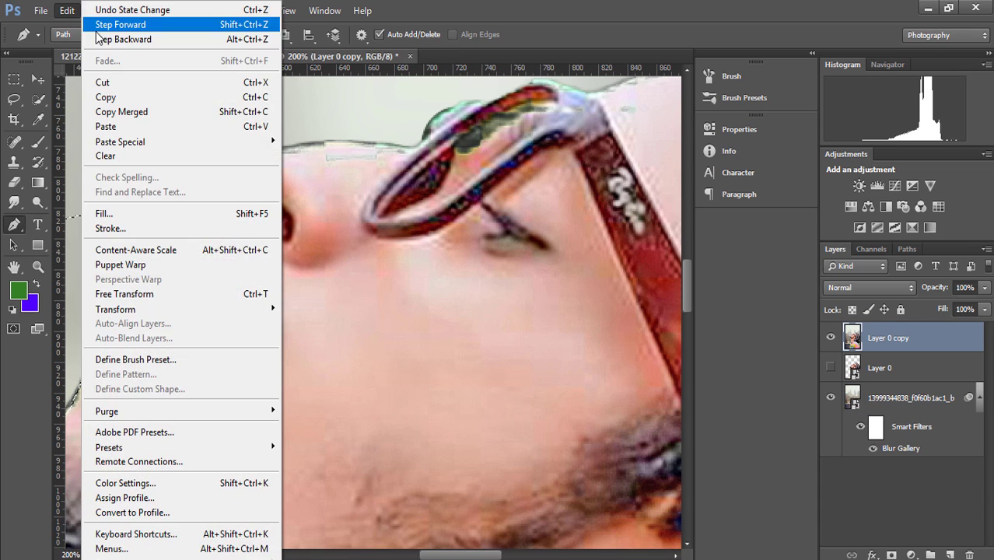
left_click(122, 39)
left_click(66, 10)
left_click(122, 39)
left_click(67, 10)
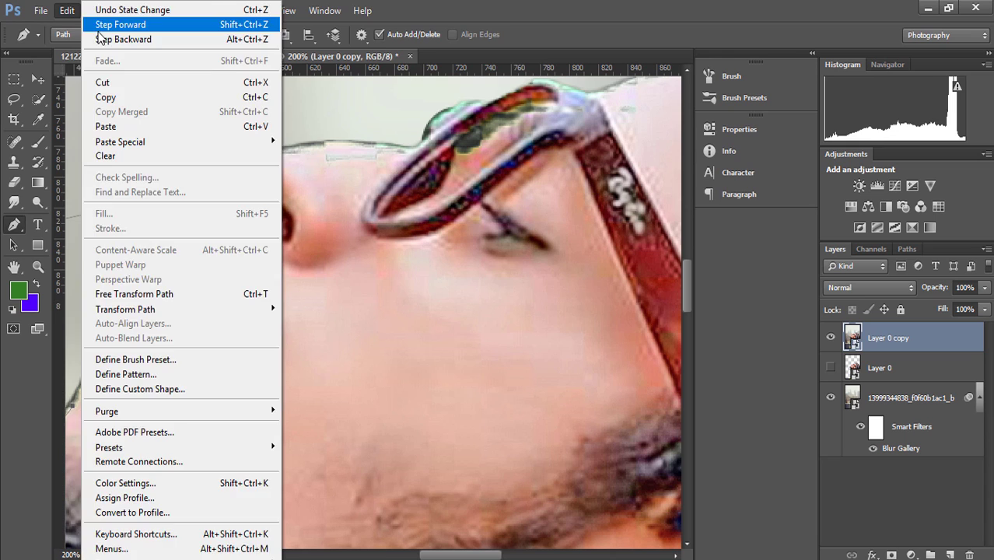
left_click(102, 38)
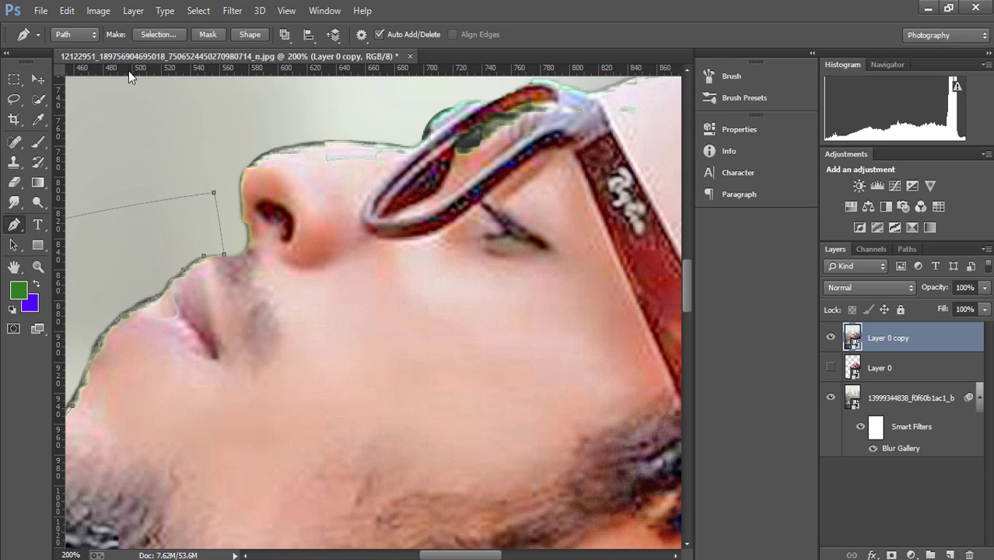
- Delete the stray work path beside the nose and zoom out to the whole photo
right_click(195, 157)
left_click(225, 184)
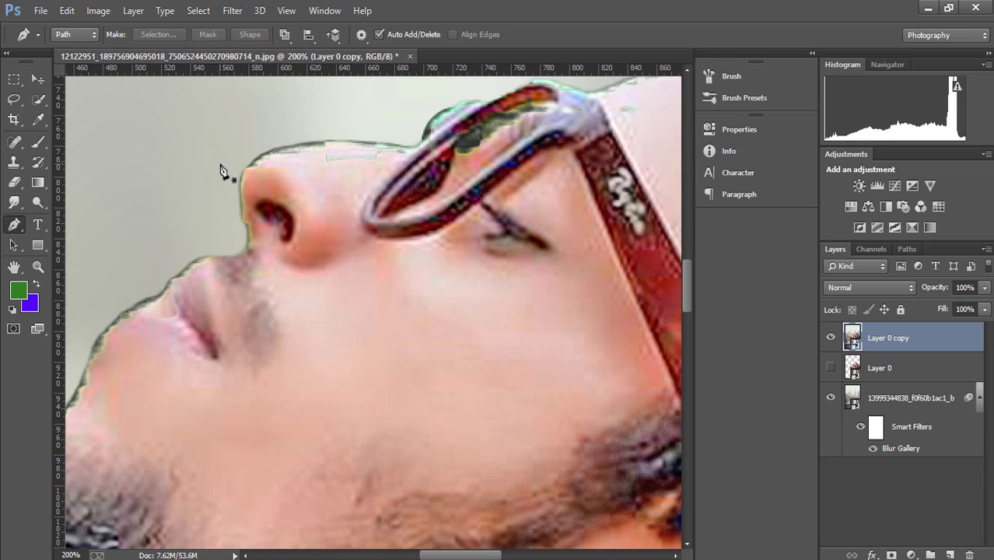
key("ctrl+minus")
key("ctrl+minus")
key("ctrl+minus")
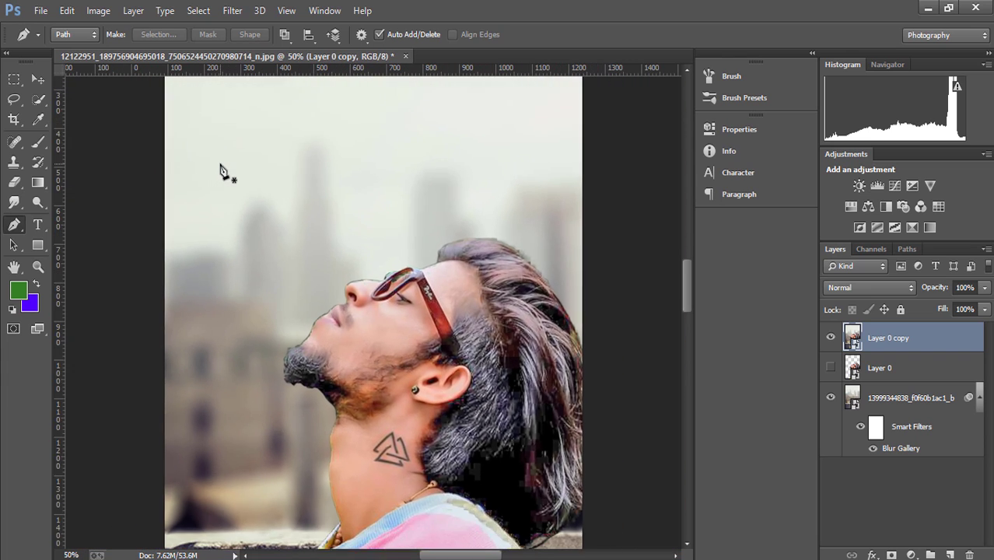
key("ctrl+minus")
key("ctrl+minus")
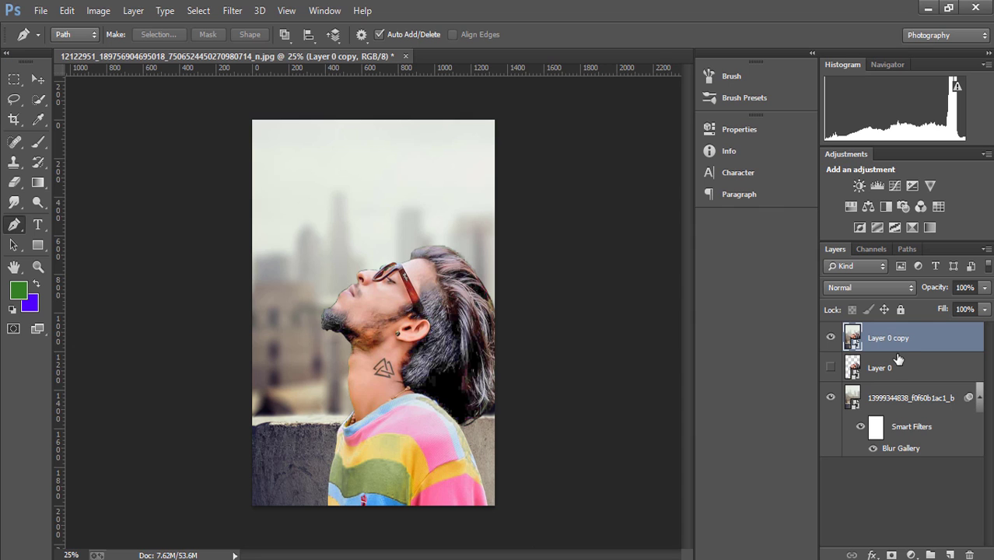
- Launch Nik Collection Color Efex Pro 4 from the Filter menu on Layer 0 copy
left_click(231, 11)
left_click(571, 249)
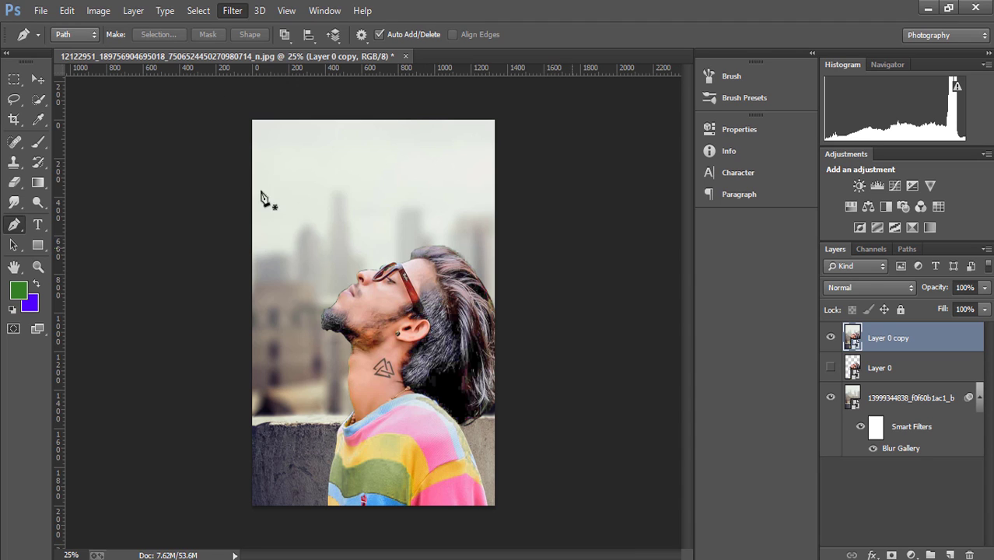
left_click(233, 11)
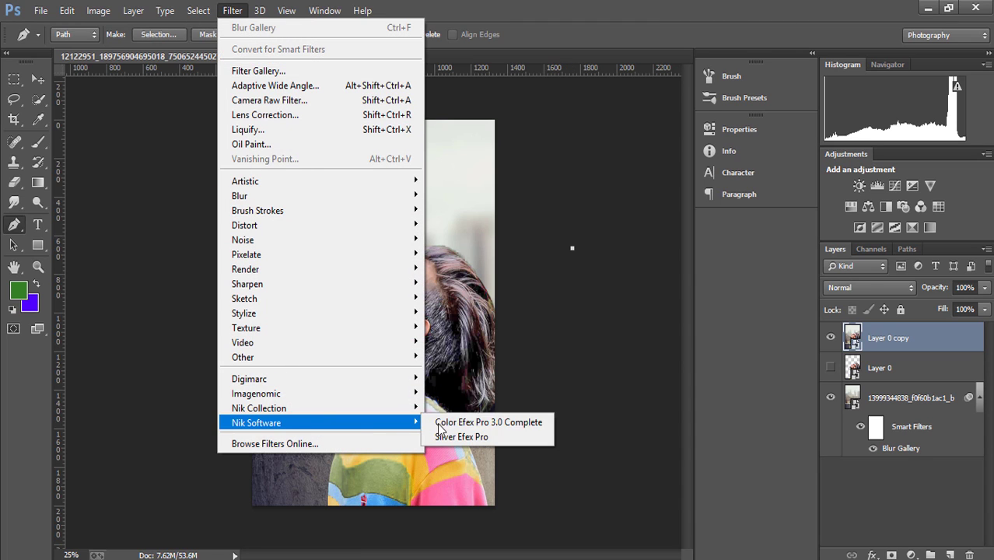
mouse_move(318, 408)
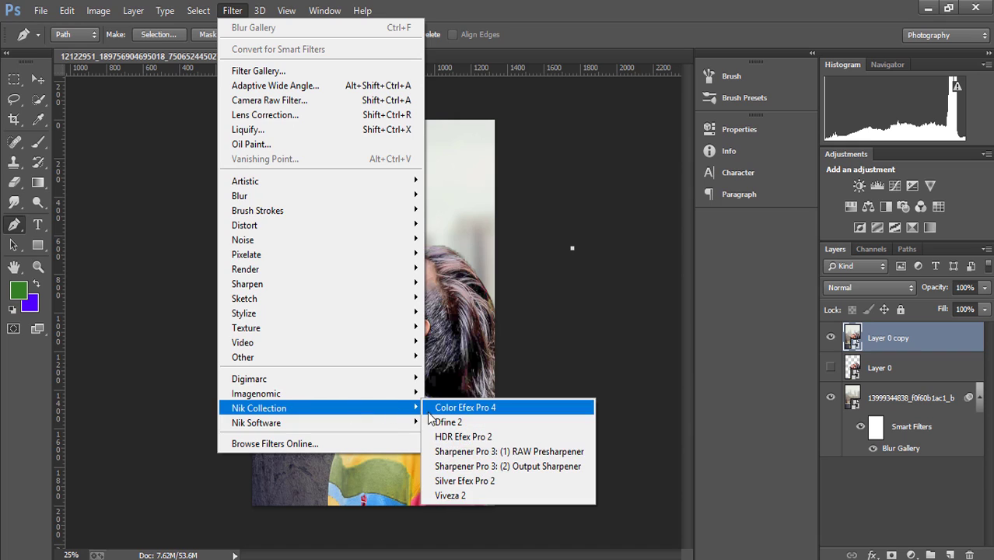
left_click(433, 407)
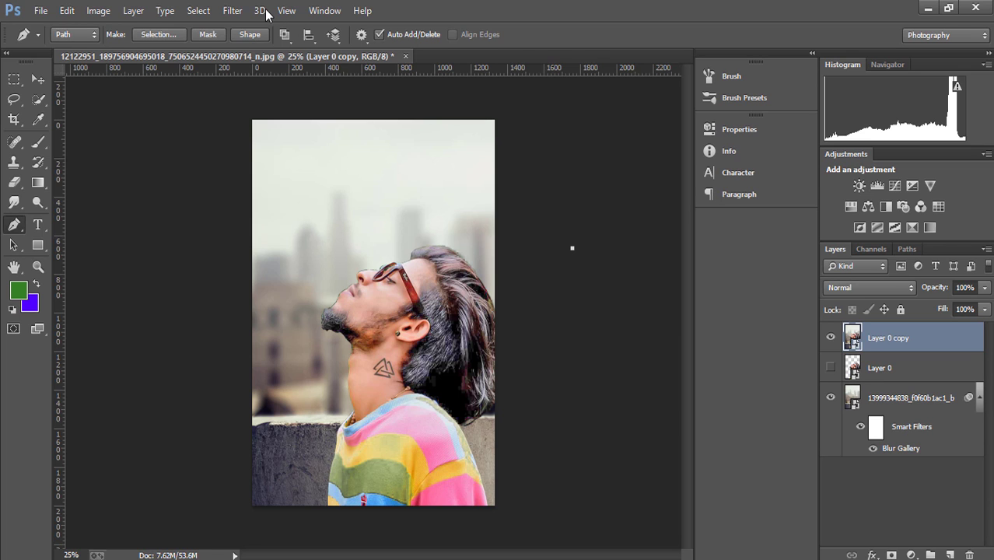
- Apply Dark Contrasts with Dark Detail Extractor 53%, Saturation -8% and Contrast -8%
left_click(603, 387)
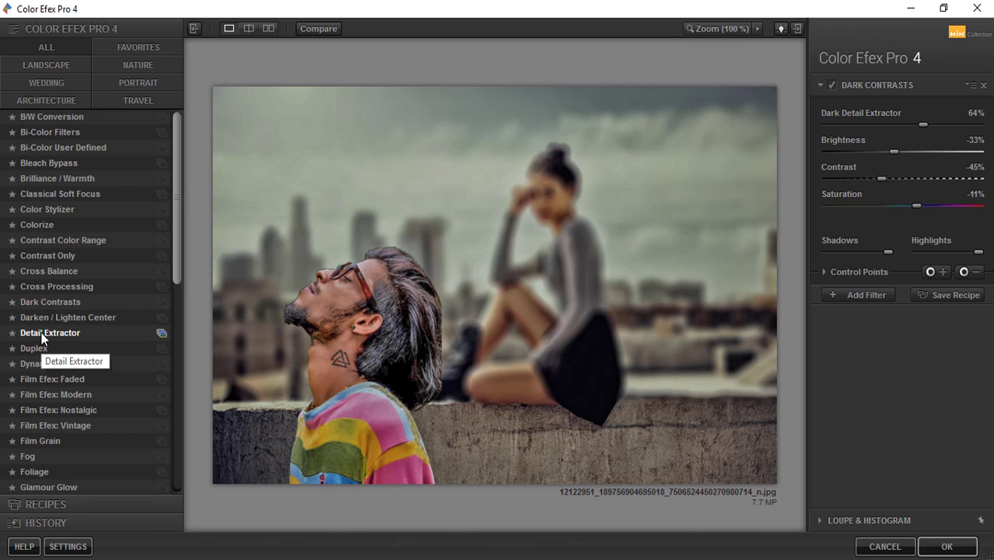
left_click(47, 303)
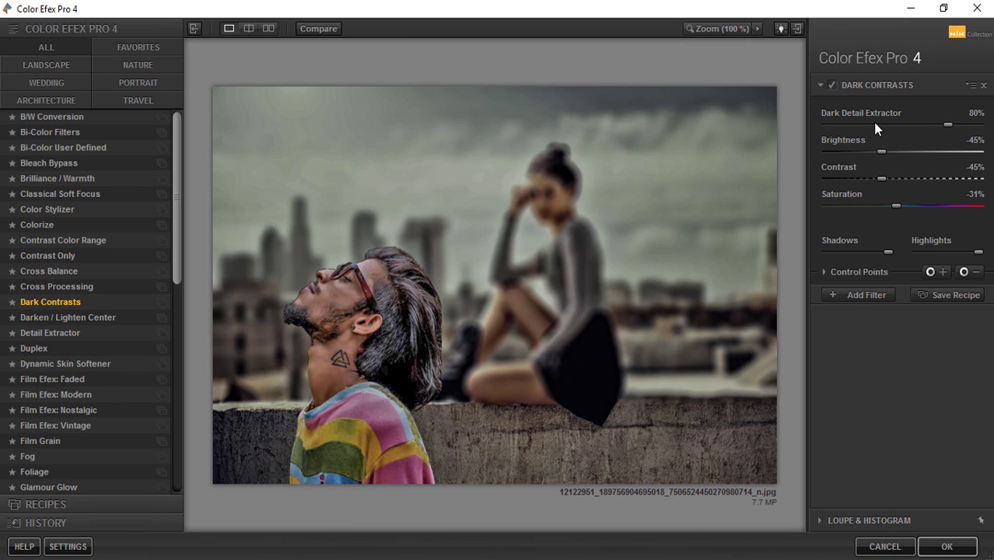
left_click_drag(872, 124, 906, 124)
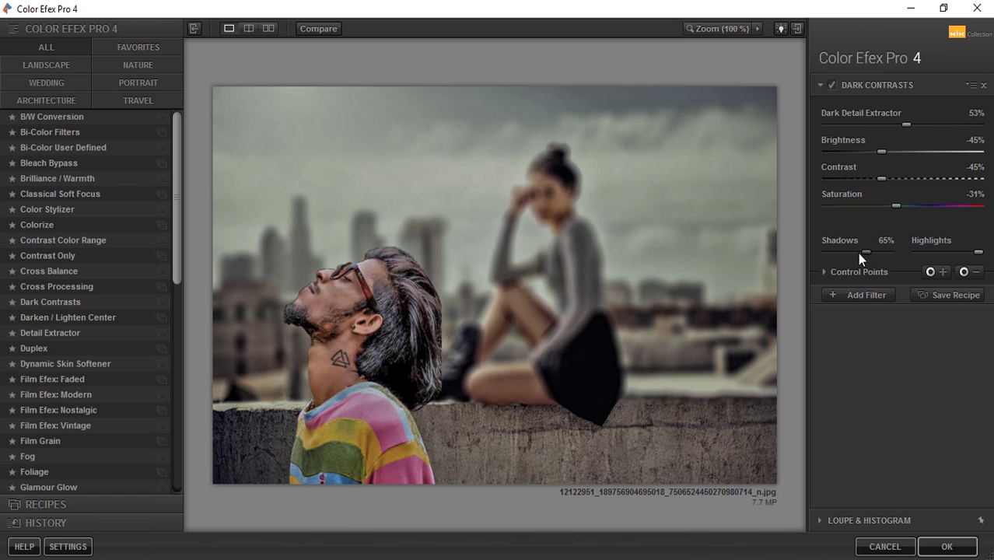
left_click(920, 206)
left_click(919, 179)
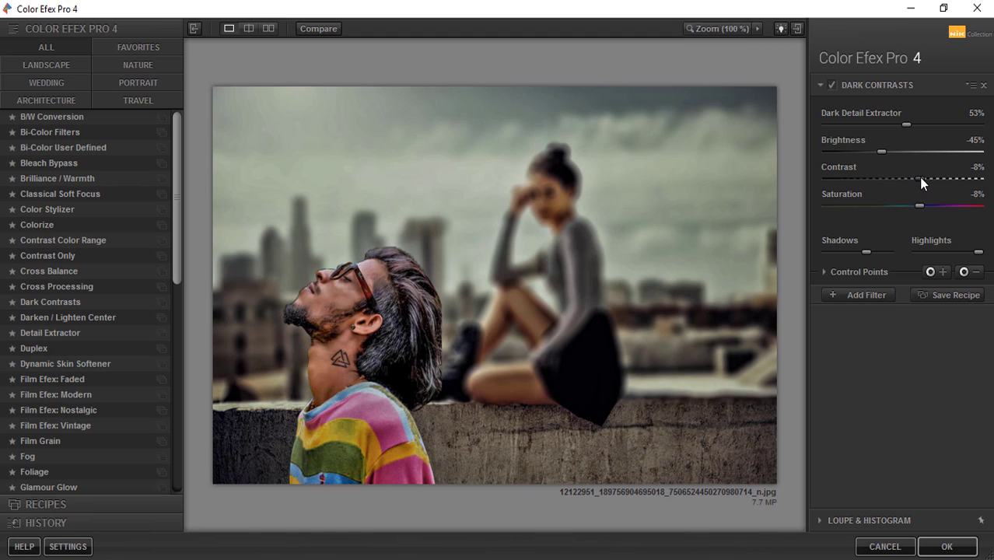
left_click(941, 546)
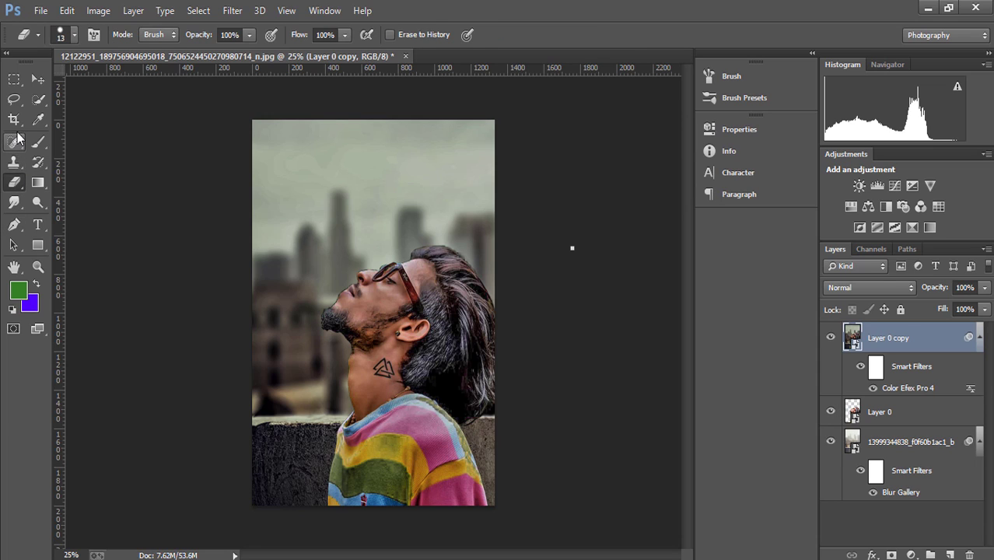
- Rasterize Layer 0 copy and erase the darkened effect over the cheek with a 200 px eraser
left_click(19, 163)
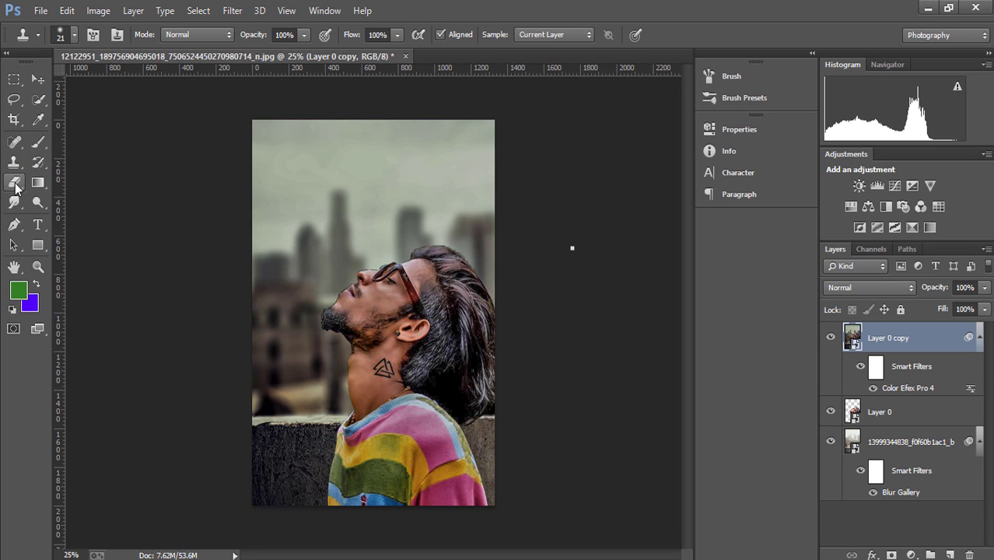
left_click(14, 183)
left_click(394, 308)
key("Return")
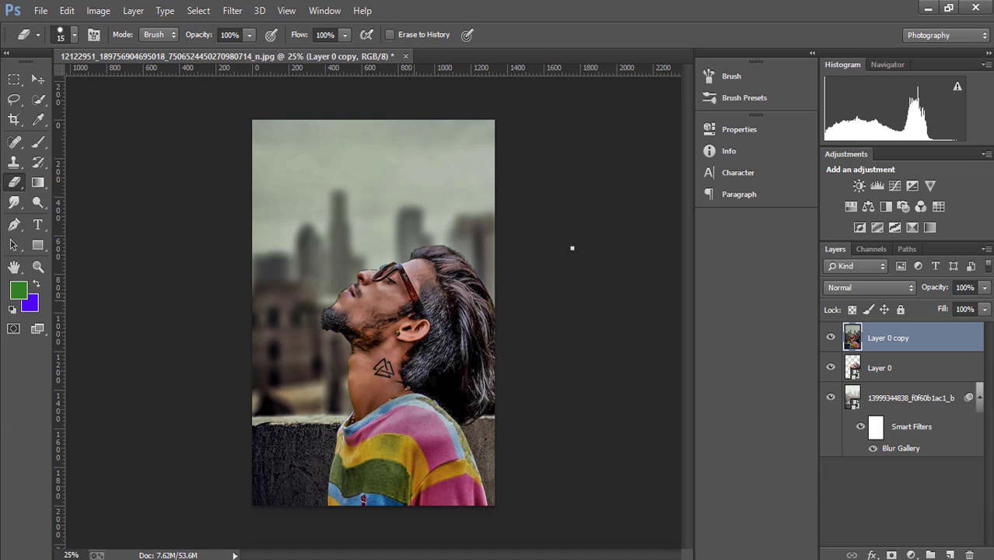
key("bracketright")
key("bracketright")
key("bracketright")
left_click_drag(392, 297, 372, 312)
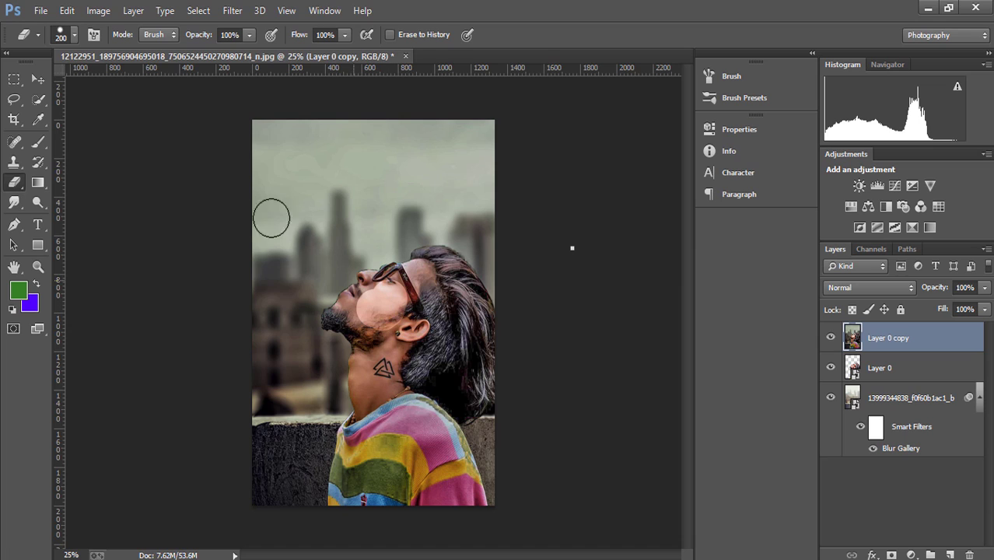
- Erase more of the copy over the face to soften it, then flatten the image
left_click(74, 36)
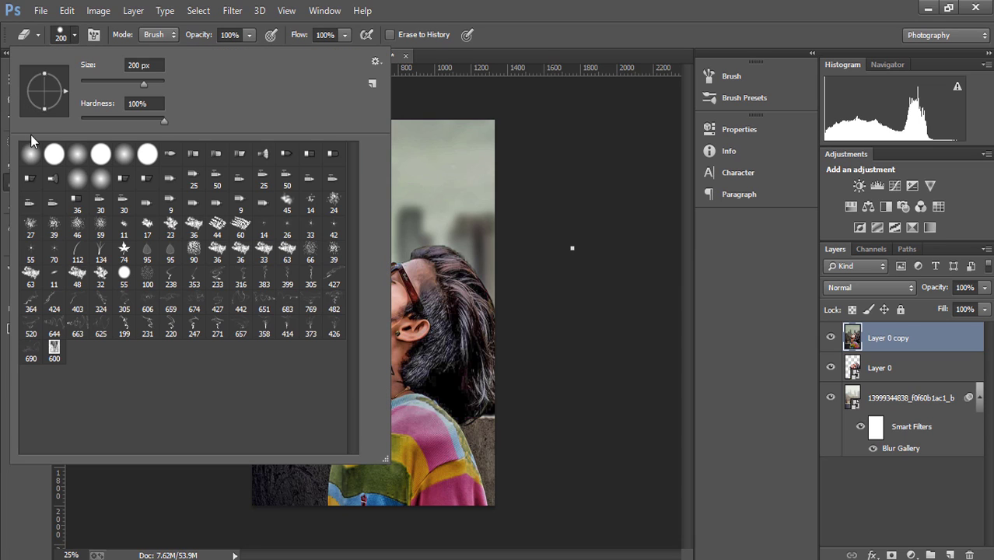
left_click(583, 318)
mouse_move(381, 315)
left_mouse_down()
mouse_move(374, 292)
mouse_move(379, 362)
mouse_move(366, 396)
mouse_move(420, 276)
mouse_move(356, 310)
mouse_move(374, 292)
mouse_move(347, 318)
mouse_move(366, 311)
left_mouse_up()
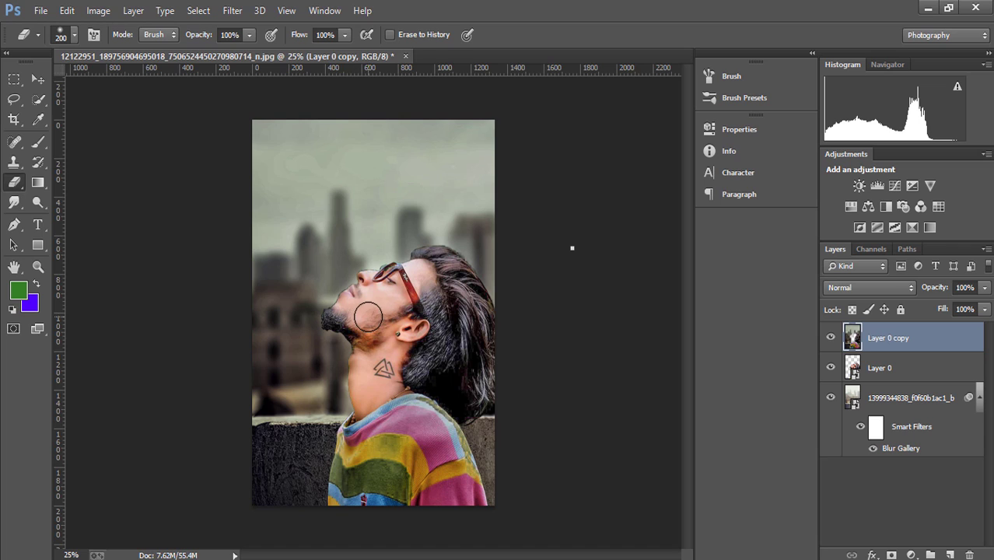
right_click(918, 348)
left_click(646, 472)
- Sample the pink skin tone from the face and add a new empty layer
left_click(39, 140)
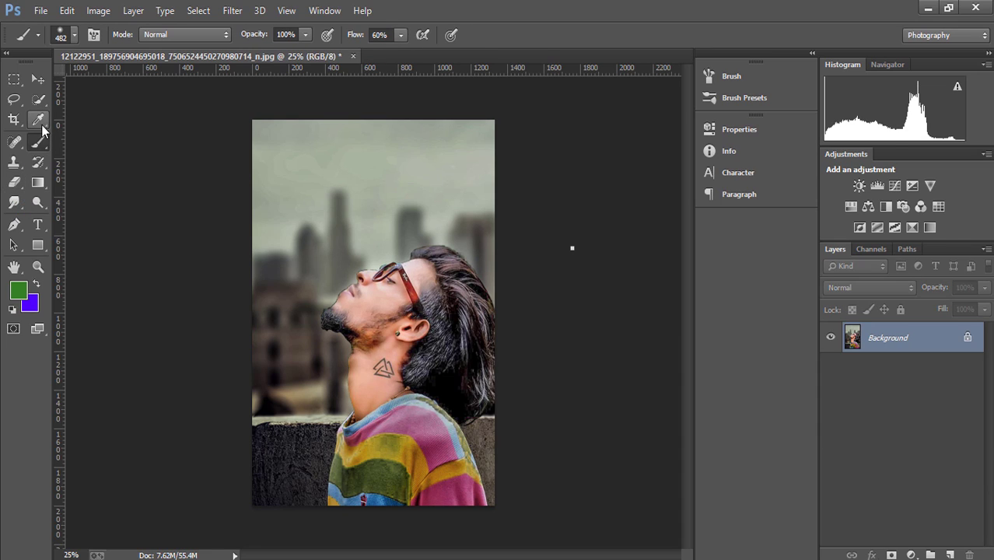
key("i")
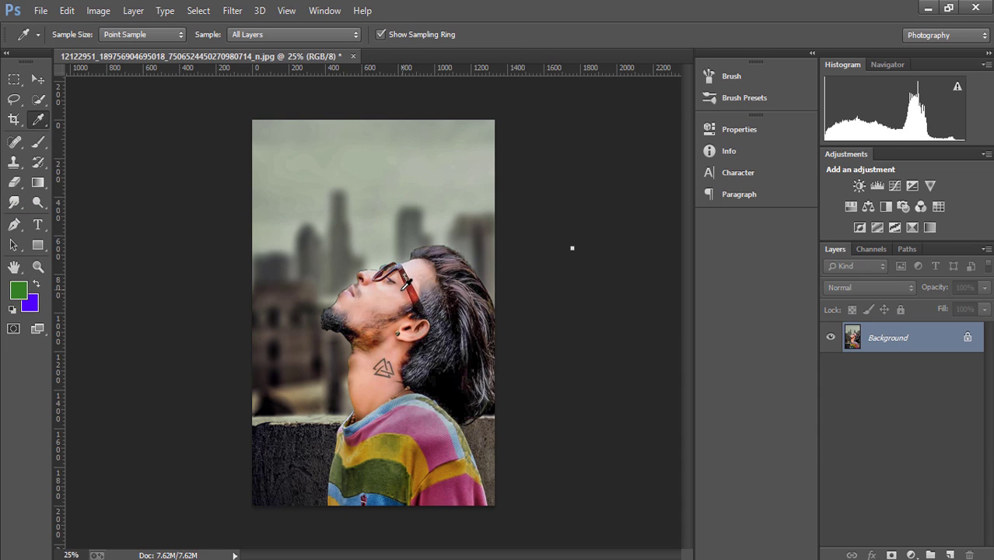
left_click(395, 297)
left_click(949, 555)
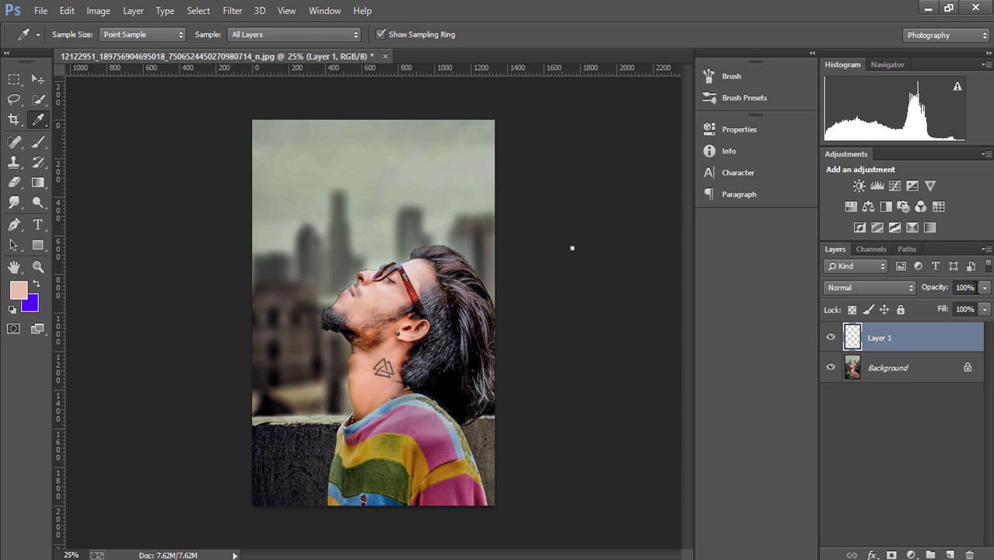
left_click(984, 287)
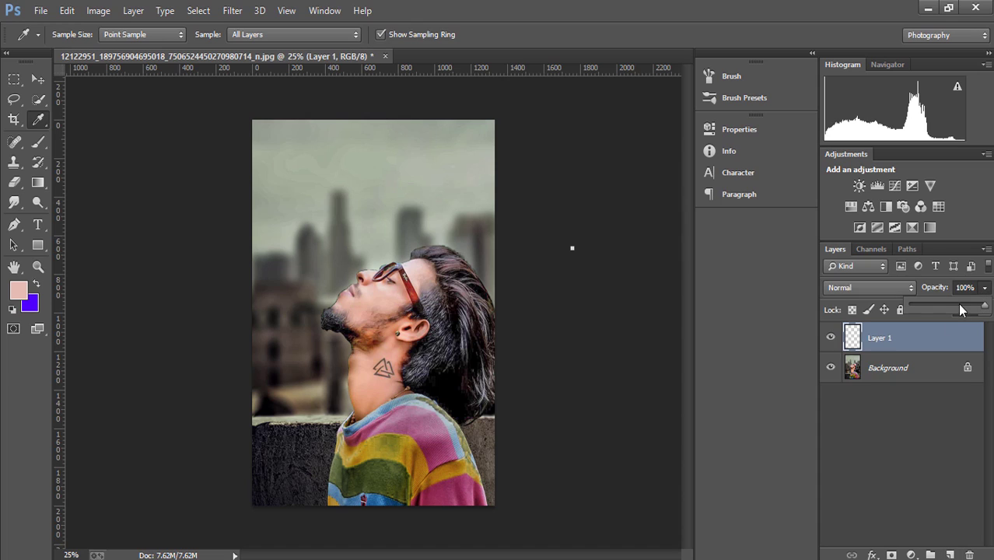
- Set Layer 1 to 64% opacity and paint a faint skin tone over the cheek
left_click(39, 142)
key("bracketleft")
key("bracketleft")
key("bracketleft")
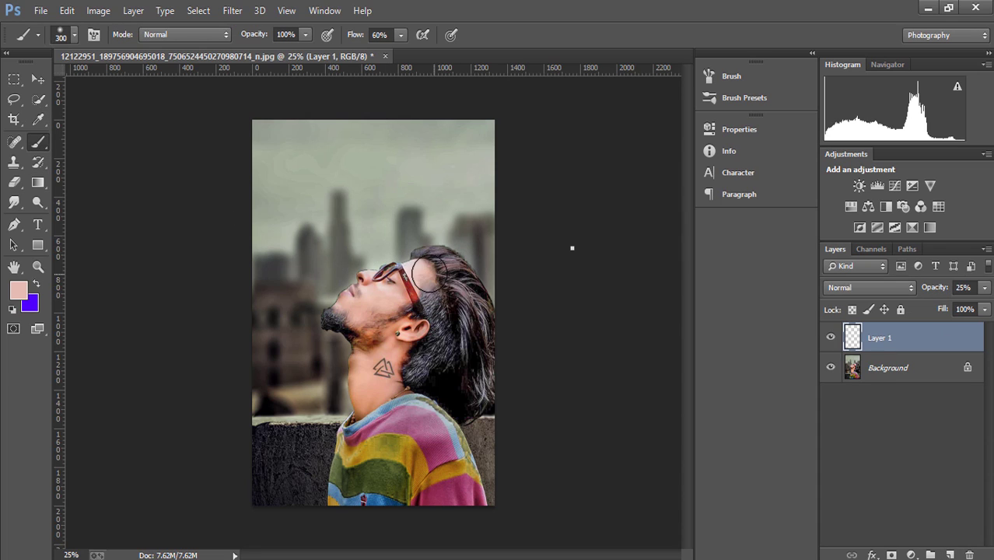
key("bracketleft")
key("bracketleft")
key("bracketleft")
left_click(985, 287)
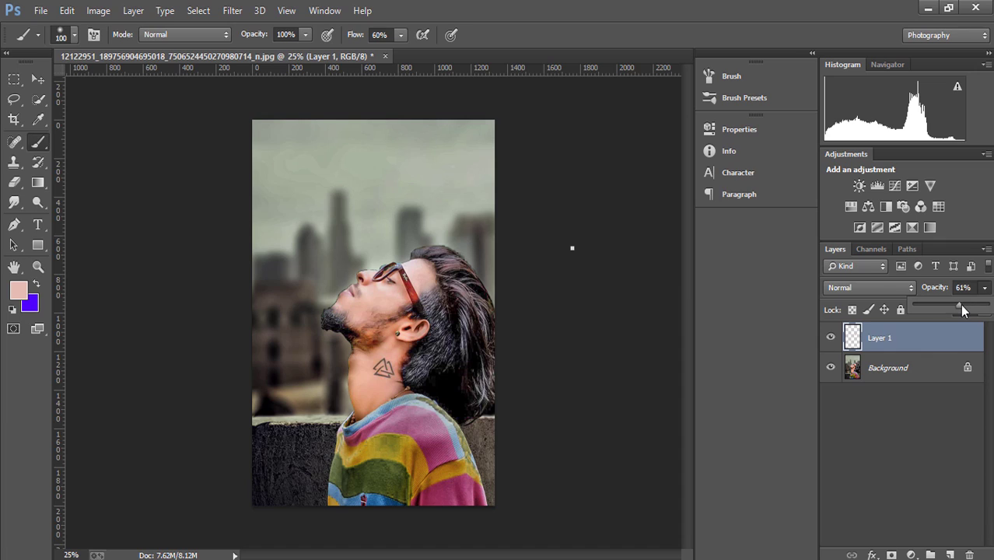
left_click_drag(955, 304, 961, 305)
left_click(427, 282)
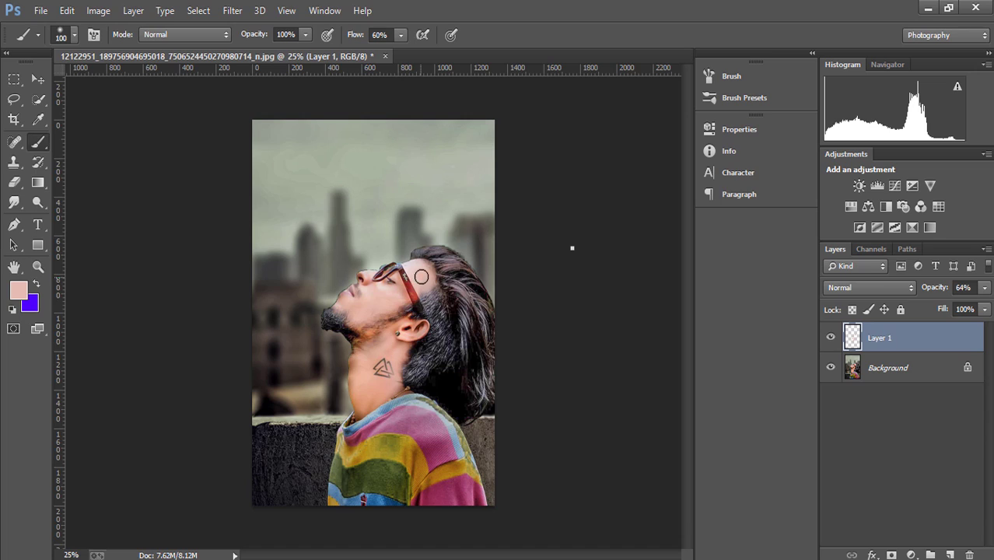
left_click_drag(421, 287, 364, 302)
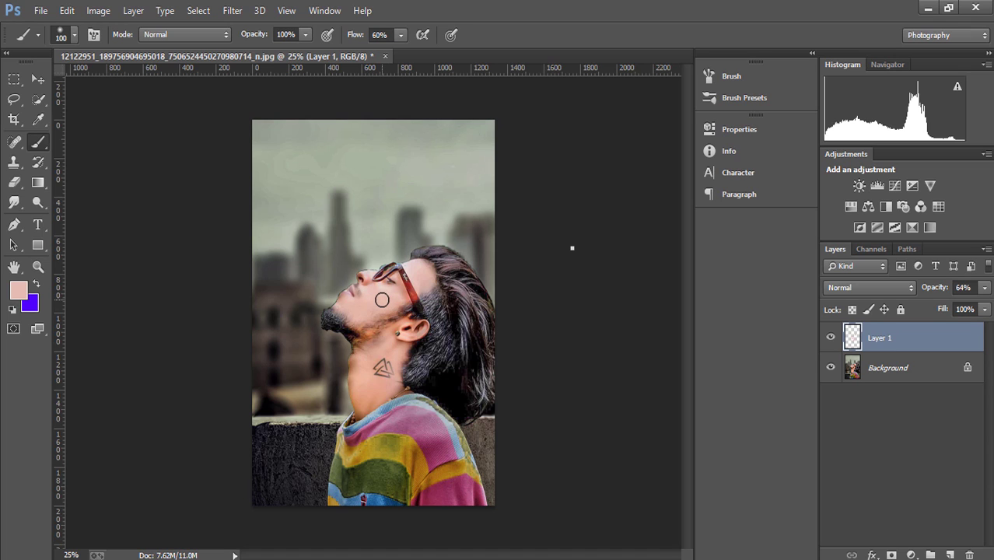
- Flatten the image into one Background layer and open the Camera Raw Filter
right_click(920, 349)
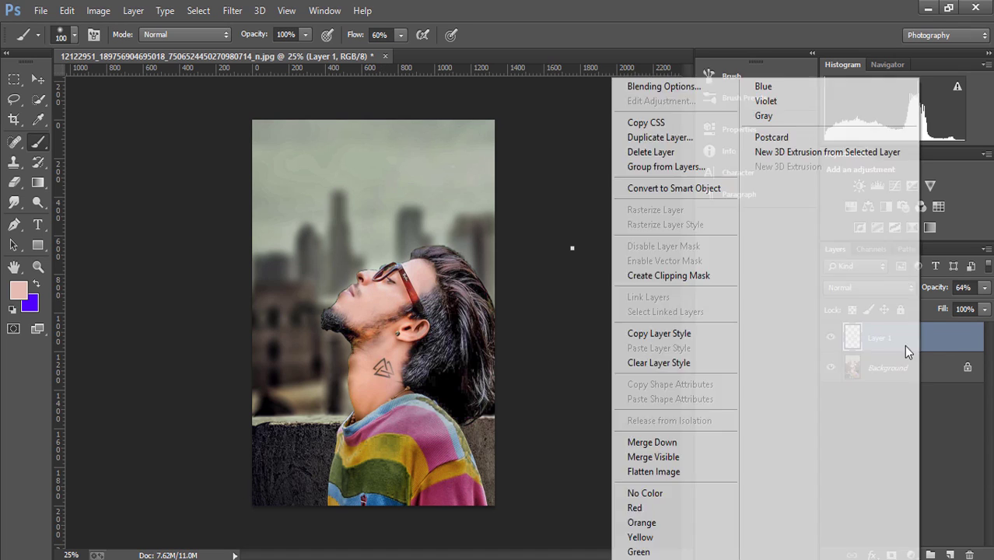
left_click(674, 470)
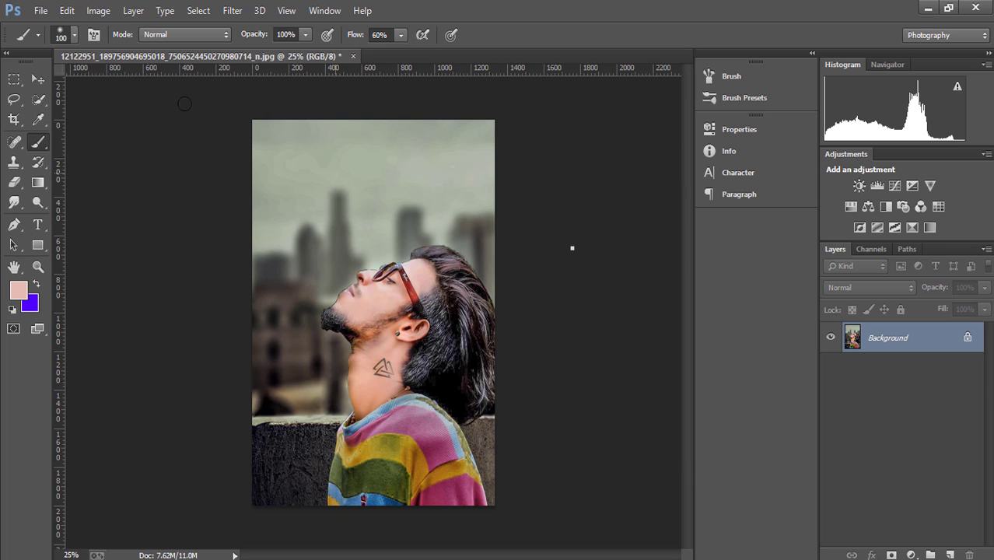
left_click(232, 11)
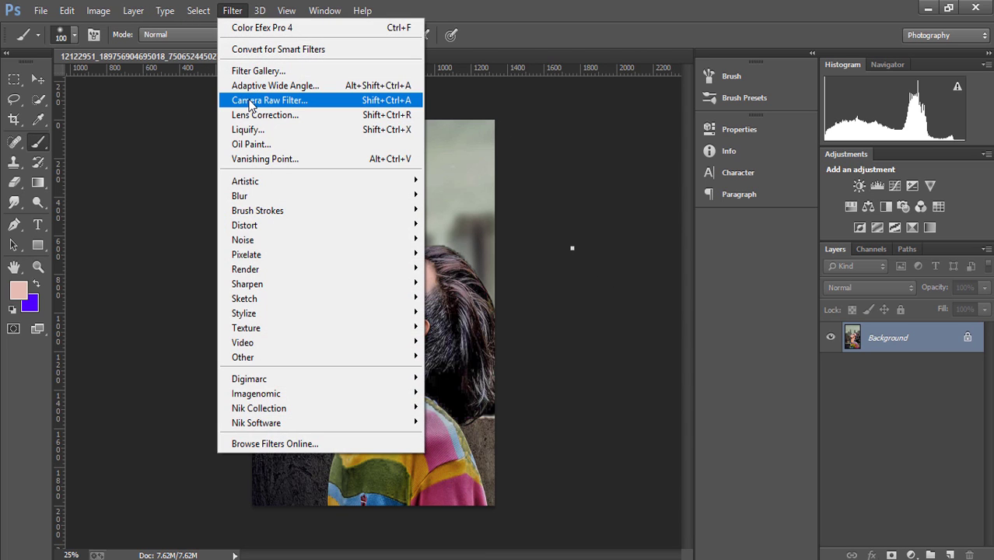
left_click(281, 99)
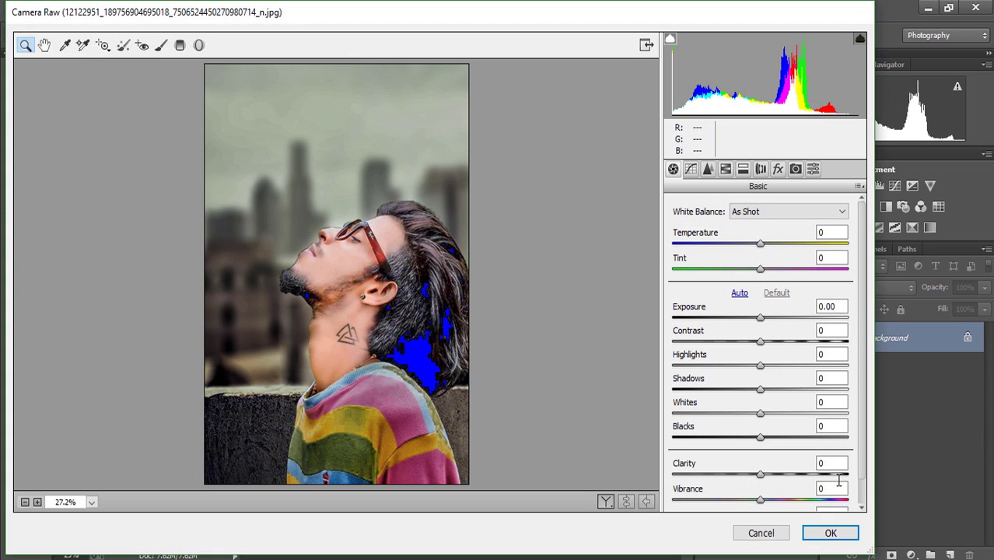
- Place the 507616574 cigarette image embedded, moved up-left and enlarged over the man
left_click(773, 538)
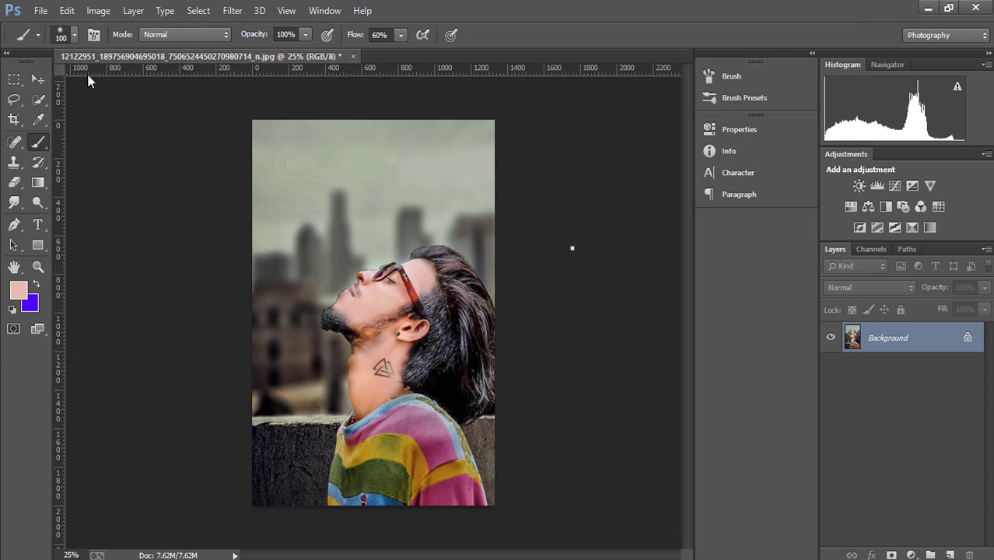
left_click(40, 11)
left_click(103, 232)
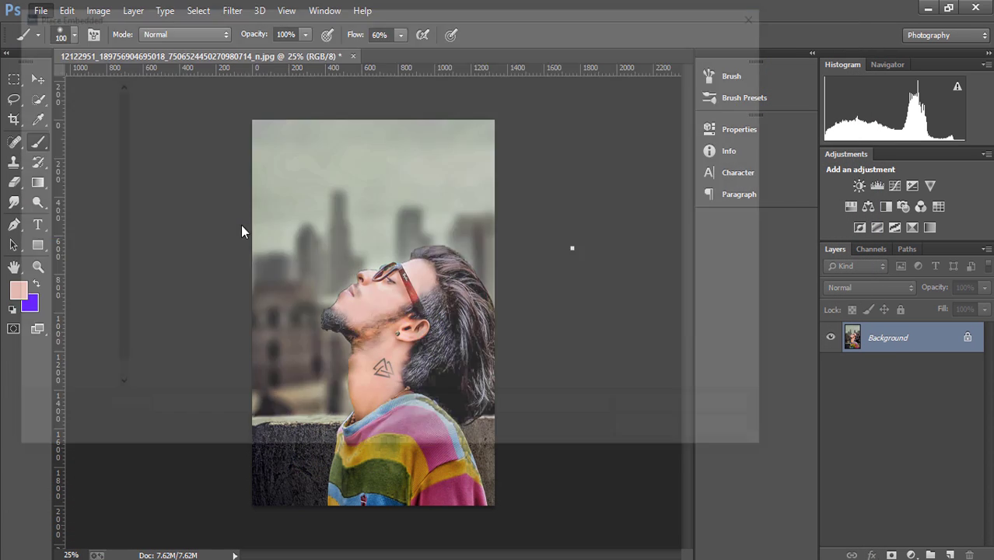
left_click(417, 137)
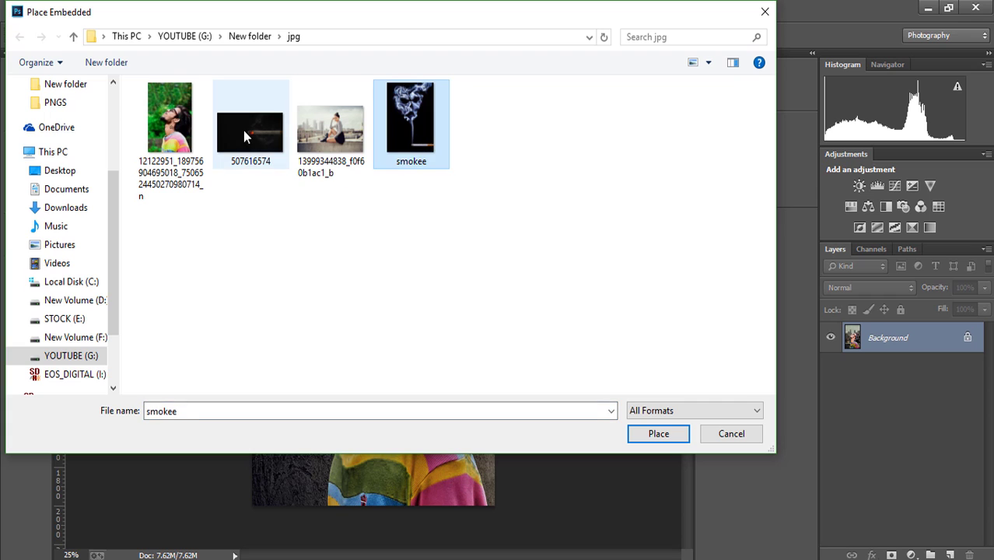
left_click(245, 131)
left_click(657, 433)
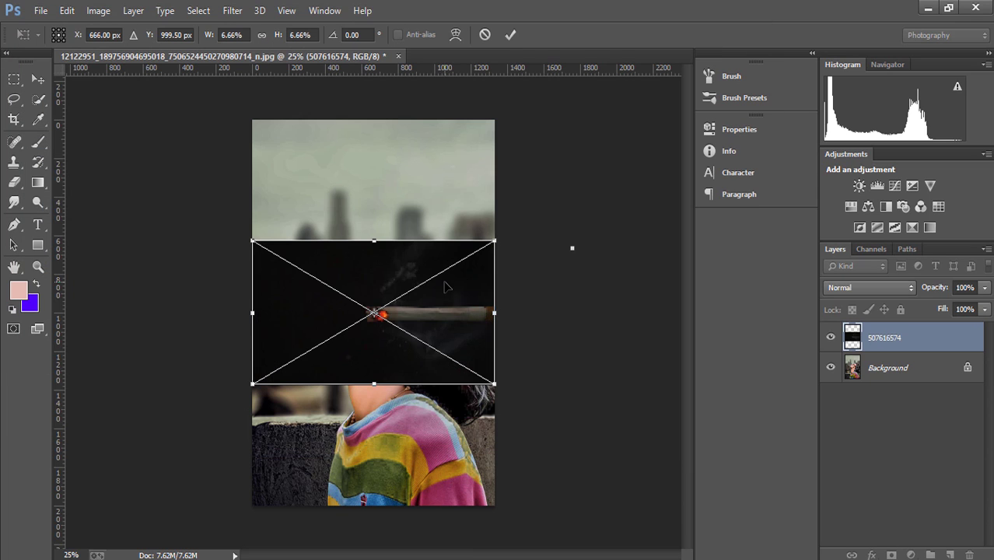
left_click_drag(446, 288, 380, 252)
left_click_drag(426, 206, 472, 184)
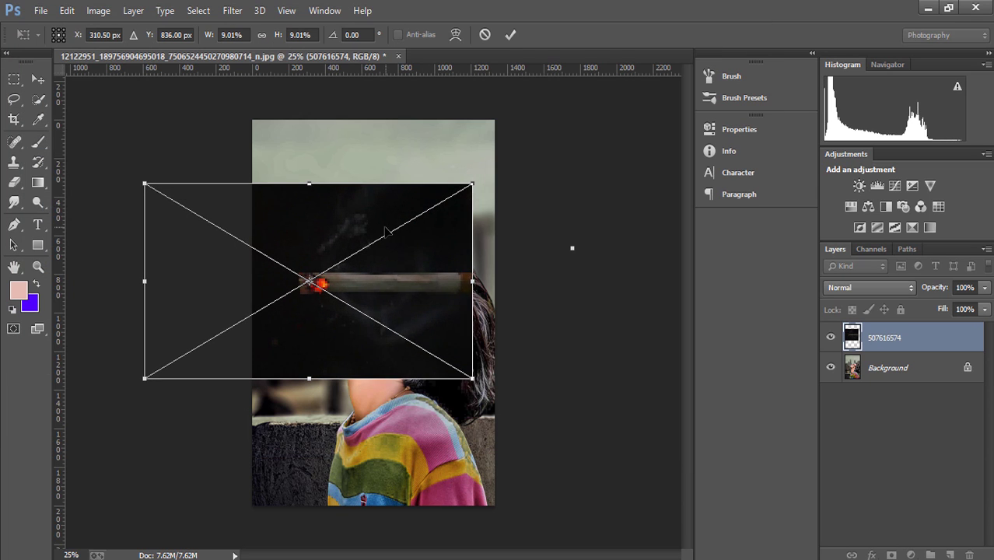
right_click(386, 230)
left_click(397, 235)
- Quick-select the cigarette, copy it to Layer 1, and delete the placed photo layer
key("w")
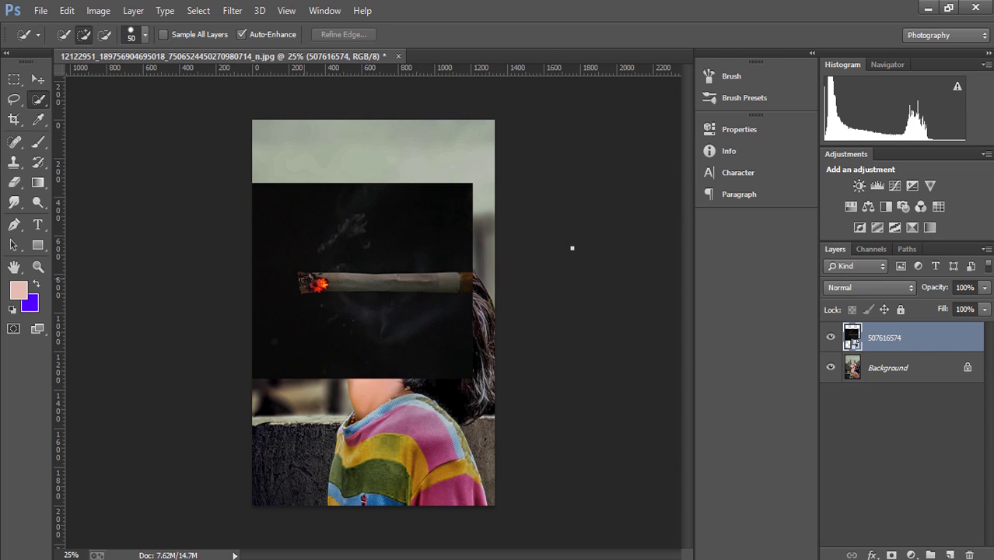
left_click_drag(311, 283, 465, 284)
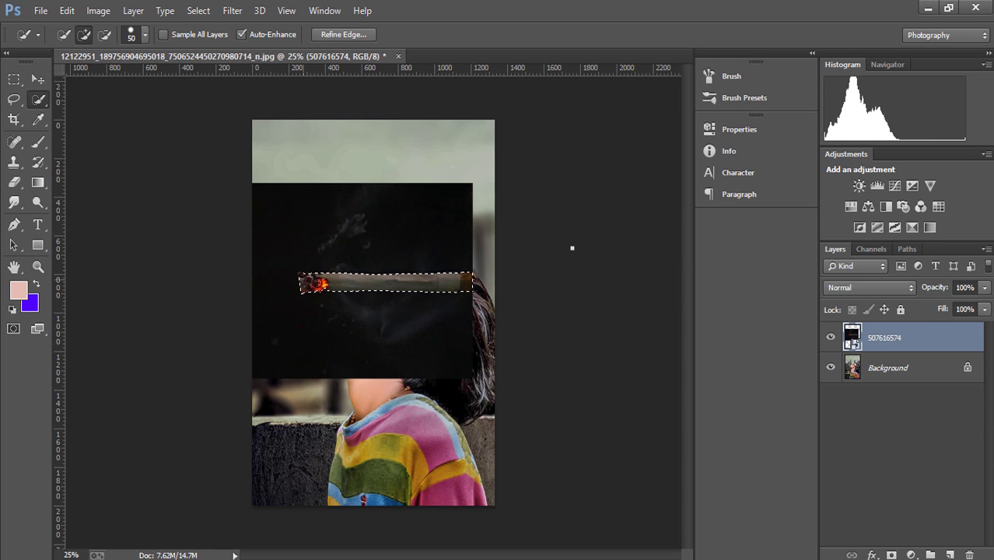
right_click(325, 238)
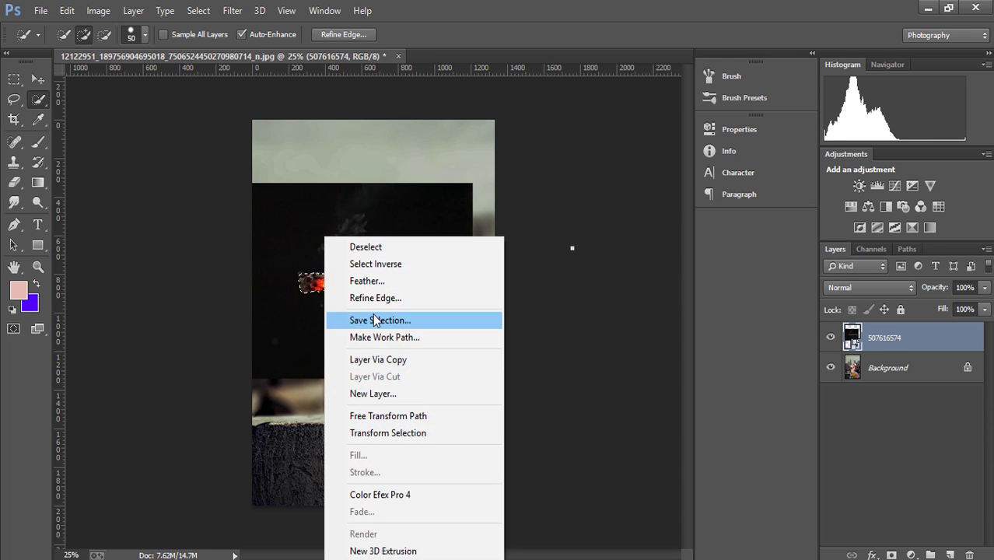
left_click(386, 360)
left_click(884, 367)
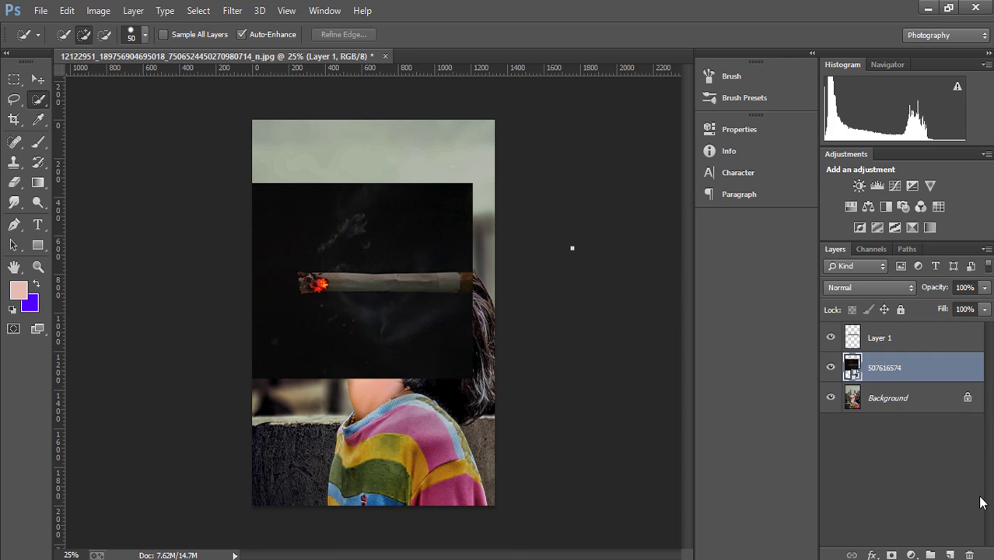
left_click(969, 554)
left_click(421, 218)
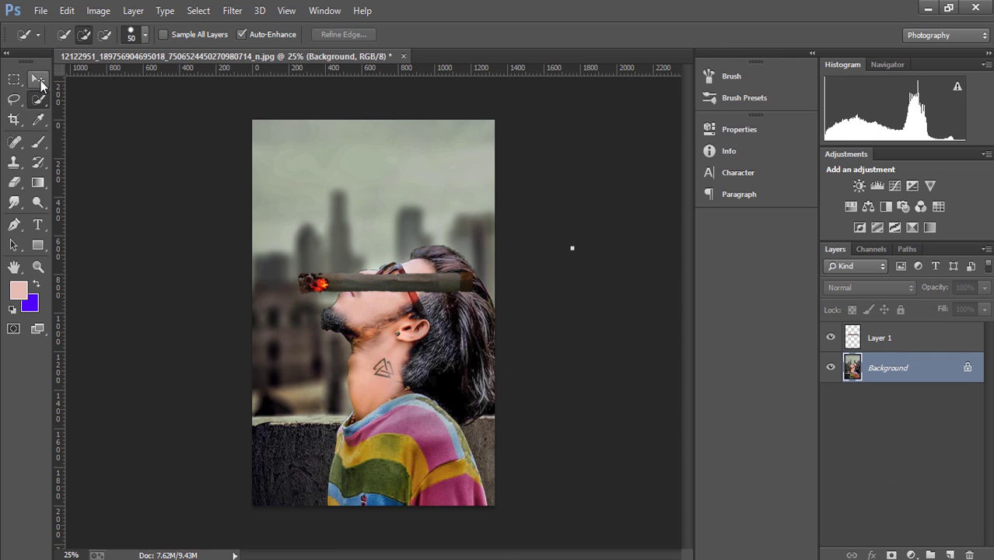
- Select Layer 1 with the Move tool and nudge the cigarette slightly right
left_click(37, 79)
left_click_drag(363, 279, 335, 252)
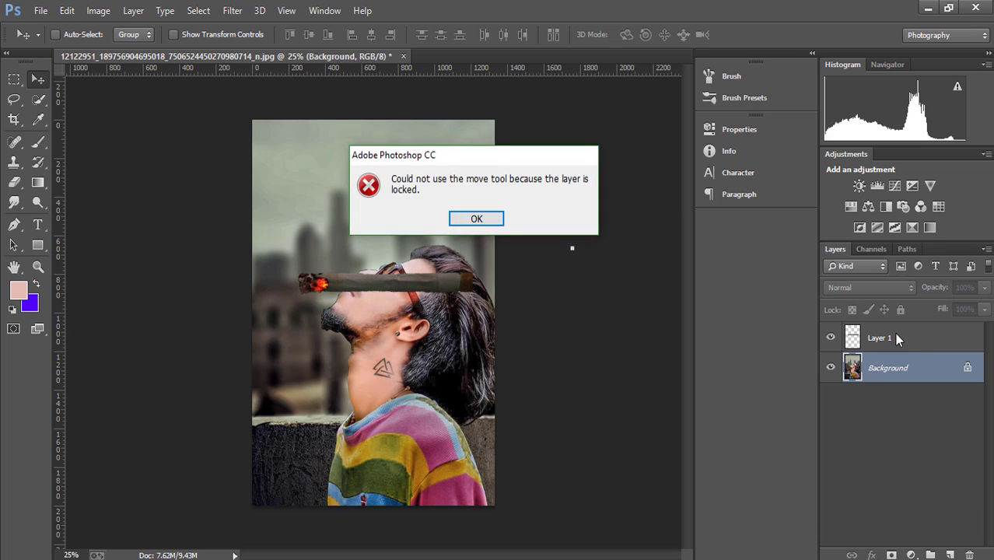
left_click(497, 219)
left_click(924, 339)
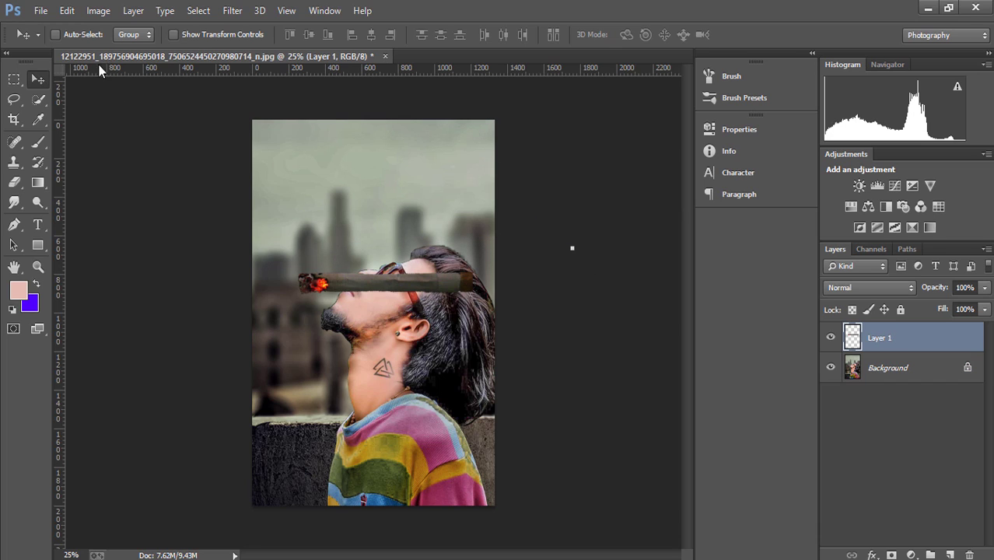
left_click(182, 36)
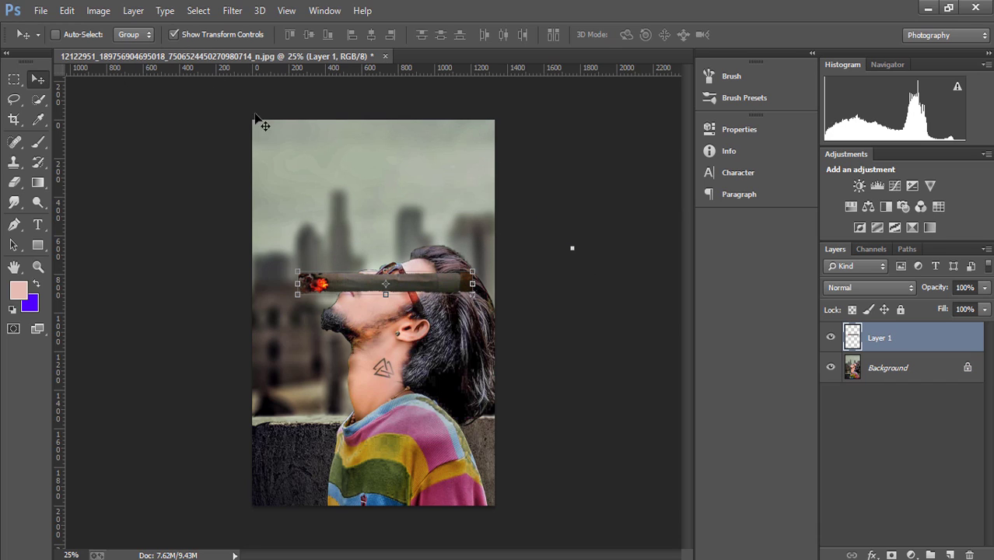
mouse_move(359, 252)
left_mouse_down()
mouse_move(385, 254)
mouse_move(370, 201)
mouse_move(385, 247)
left_mouse_up()
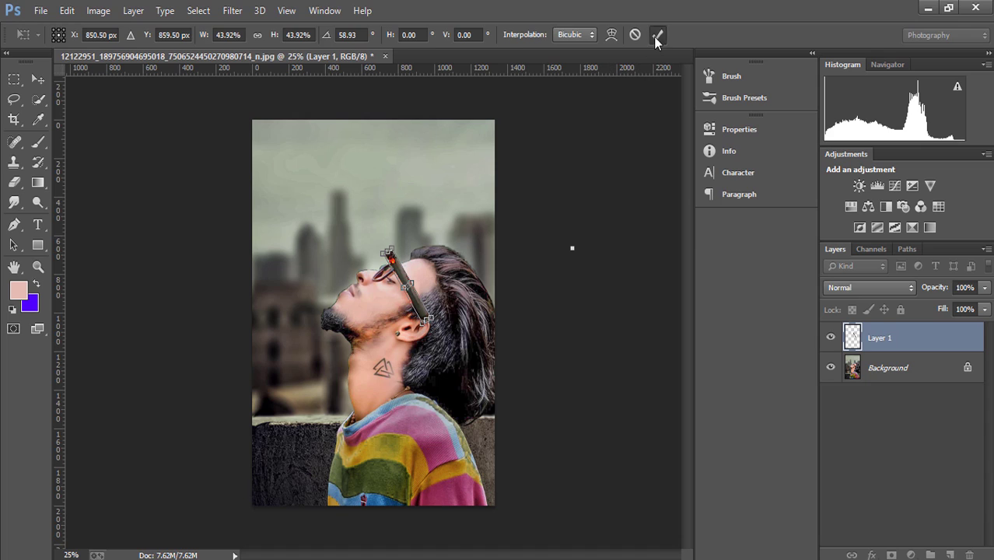
left_click(655, 36)
- Move the cigarette to the man's mouth, shrunk and tilted, with transform controls hidden
left_click_drag(371, 254, 340, 204)
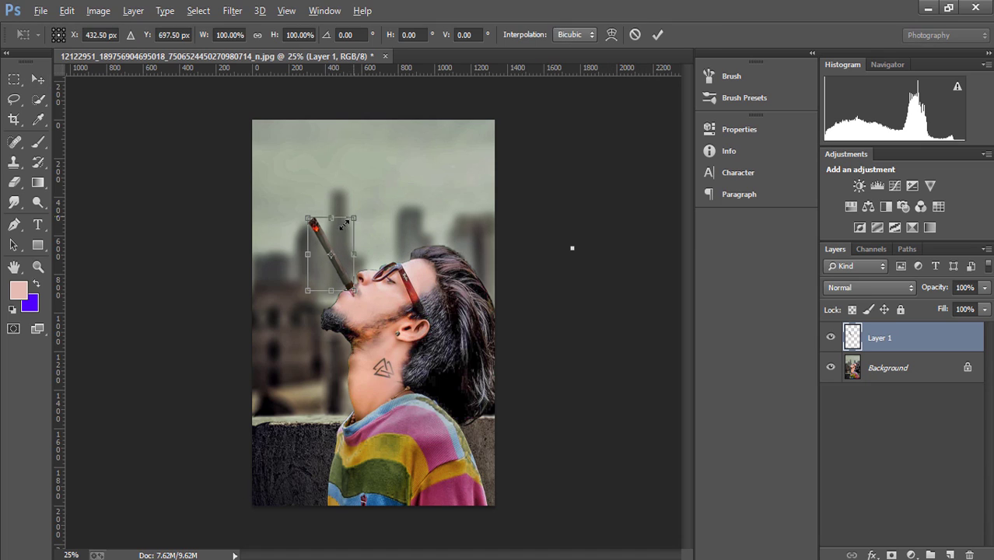
mouse_move(354, 216)
left_mouse_down()
mouse_move(342, 232)
mouse_move(333, 215)
mouse_move(339, 270)
left_mouse_up()
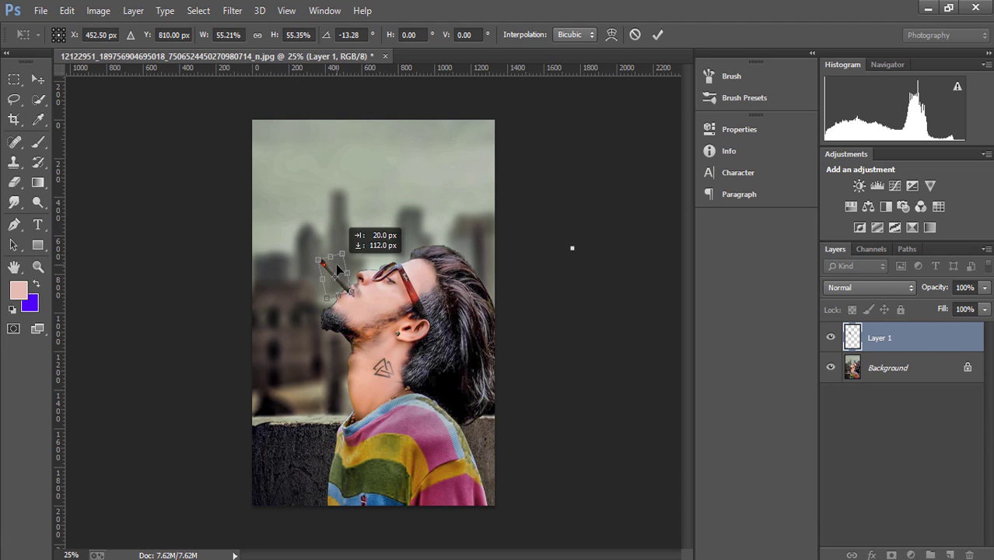
left_click(658, 35)
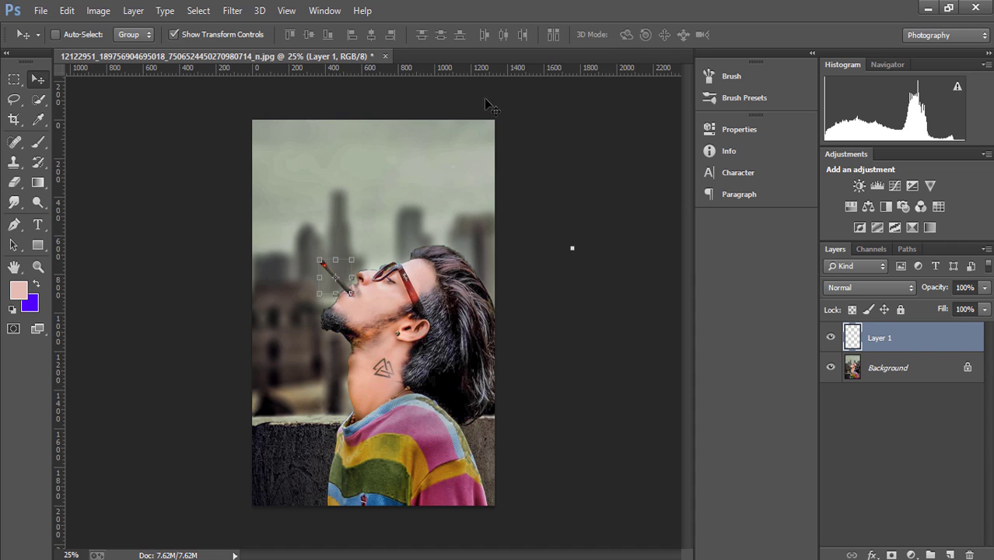
left_click(175, 34)
- Zoom in on the face and erase the cigarette end at the lips with a size-25 eraser
key("ctrl+plus")
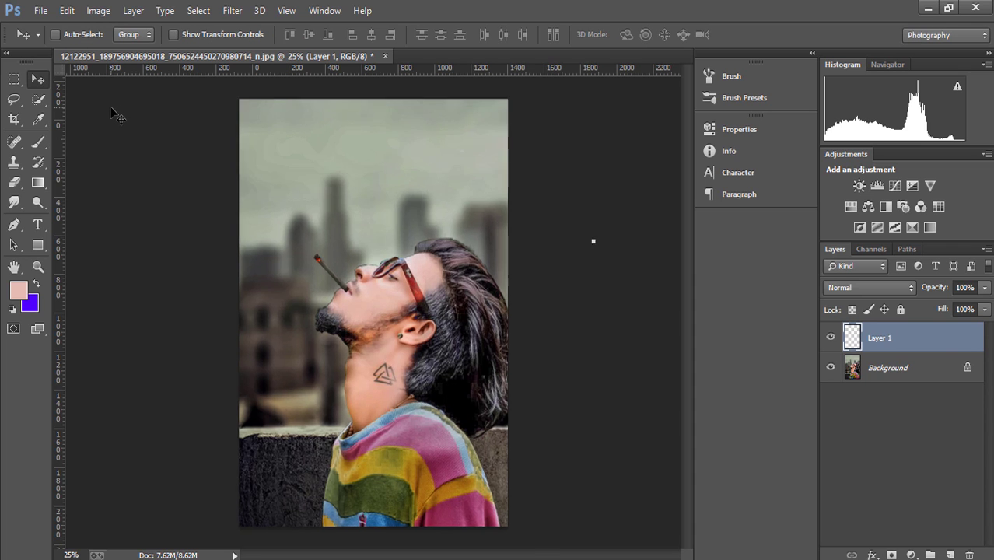
key("ctrl+plus")
key("ctrl+plus")
key("ctrl+plus")
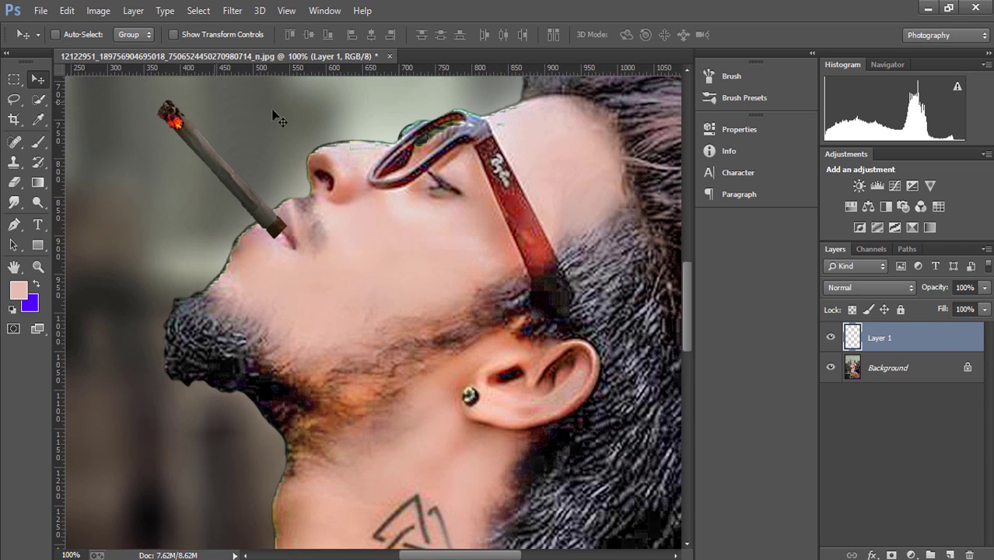
left_click_drag(263, 210, 252, 205)
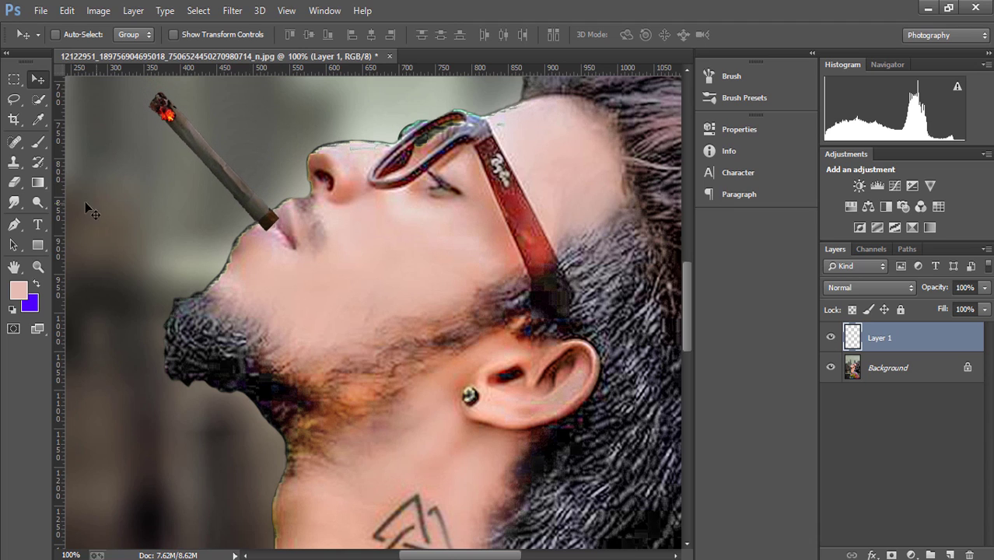
left_click(14, 183)
key("bracketleft")
key("bracketleft")
key("bracketleft")
key("bracketleft")
key("bracketleft")
key("bracketleft")
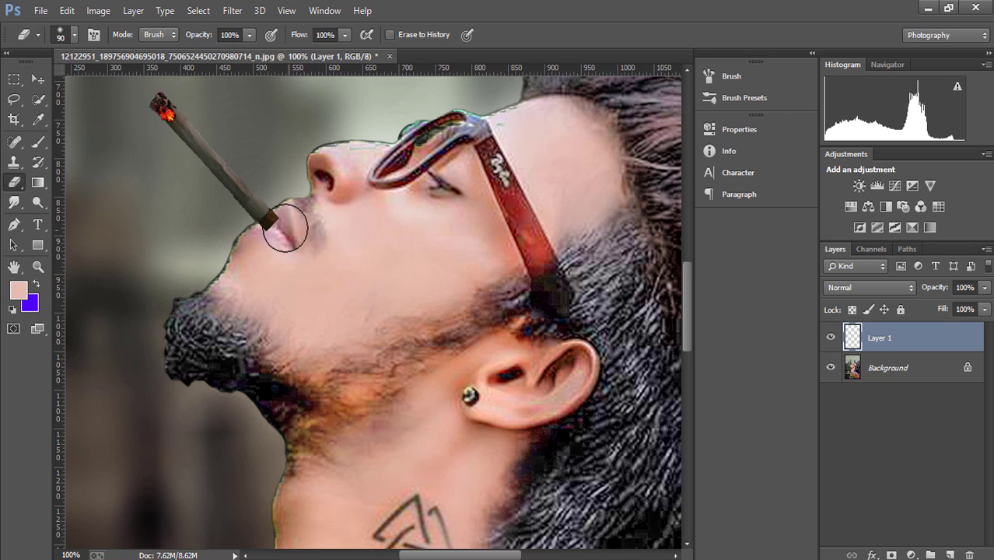
key("bracketleft")
key("bracketleft")
left_click_drag(275, 221, 282, 210)
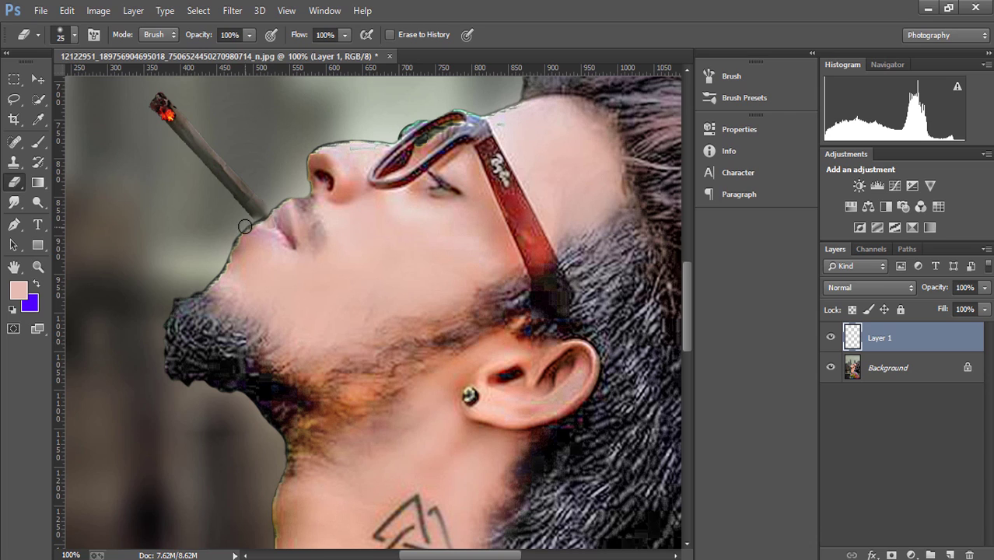
- Nudge the cigarette slightly left and zoom back out to the whole figure
left_click(41, 79)
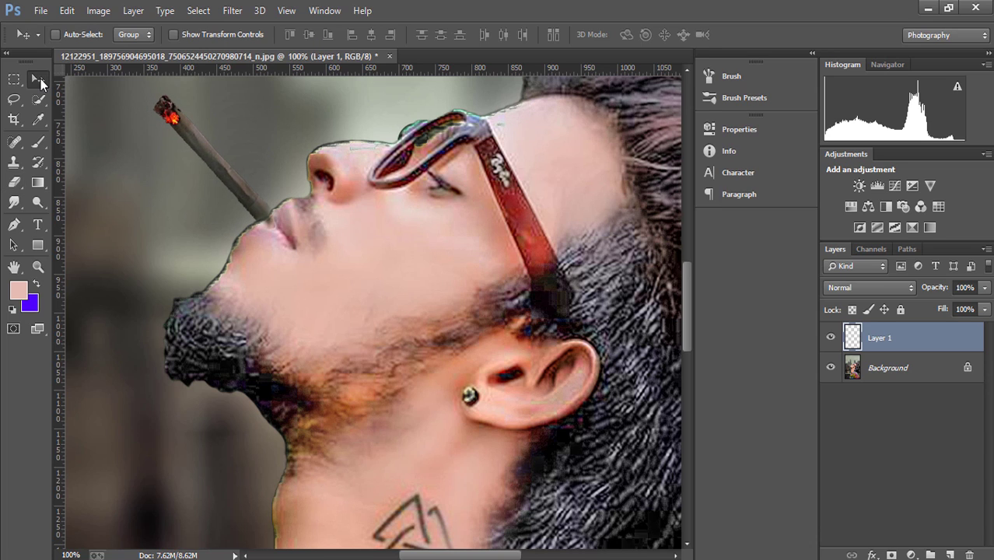
key("Left")
key("ctrl+minus")
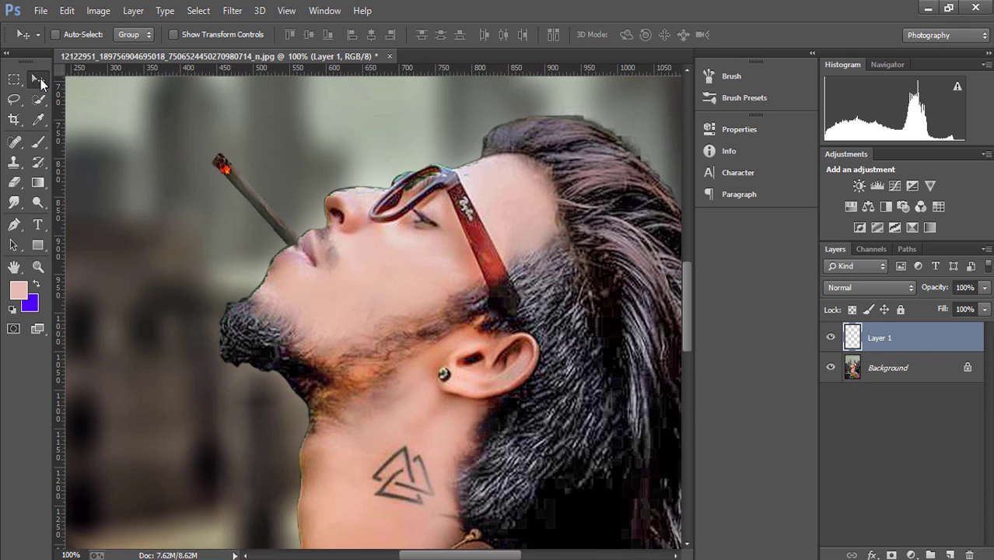
key("ctrl+minus")
key("ctrl+minus")
key("ctrl+minus")
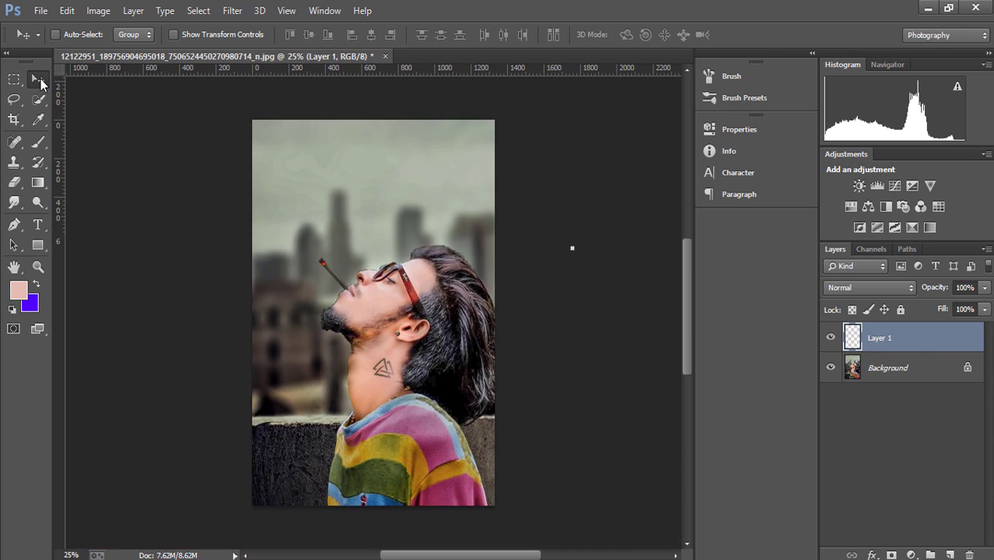
key("ctrl+minus")
key("ctrl+plus")
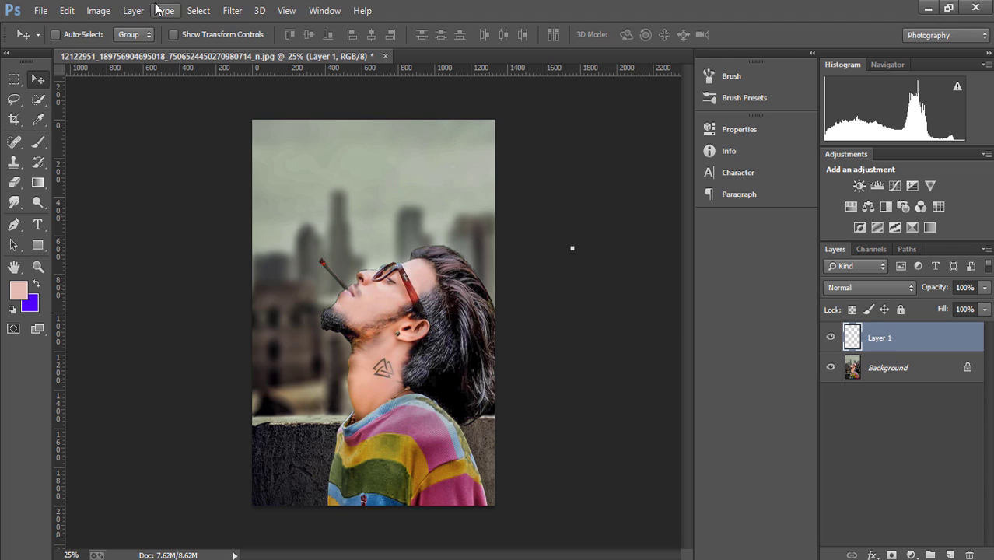
- Apply Levels with a 1.18 midtone
left_click(98, 10)
mouse_move(120, 50)
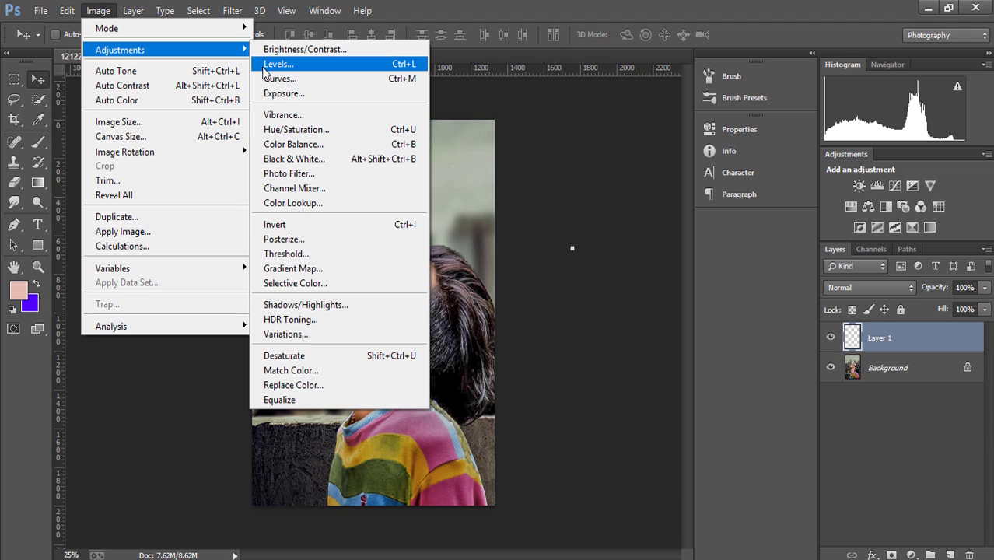
left_click(268, 64)
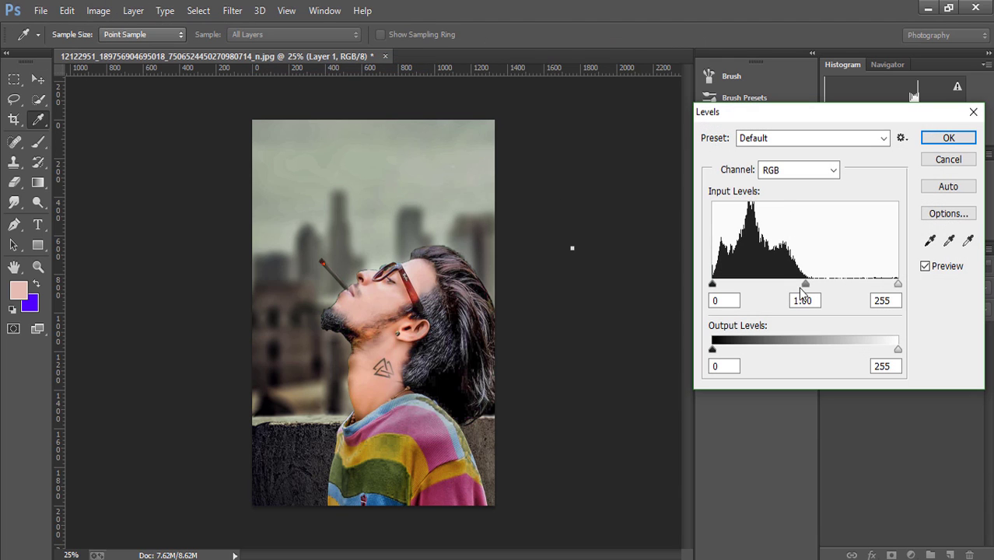
left_click_drag(804, 284, 794, 286)
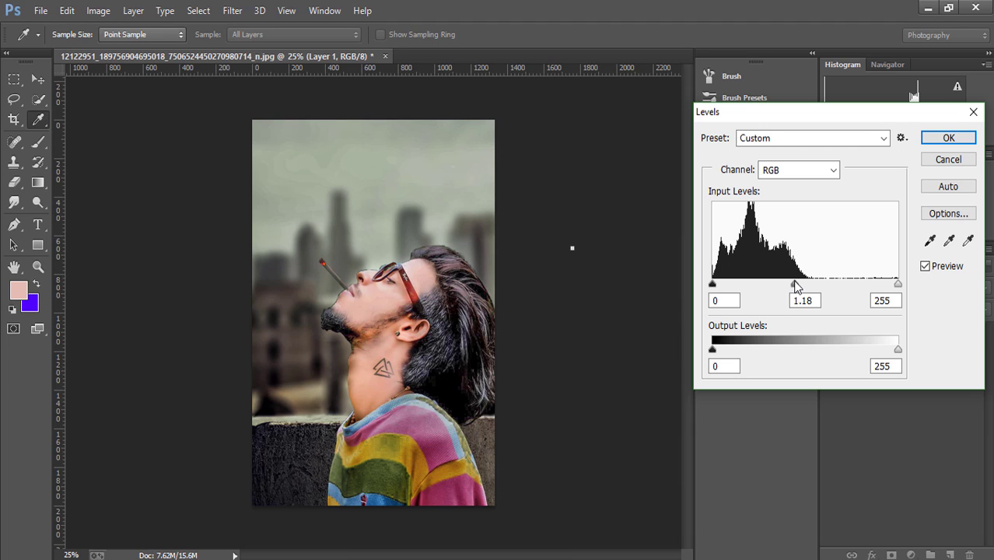
left_click(949, 138)
- Apply Shadows/Highlights with its 35% shadow lift
left_click(98, 11)
mouse_move(119, 50)
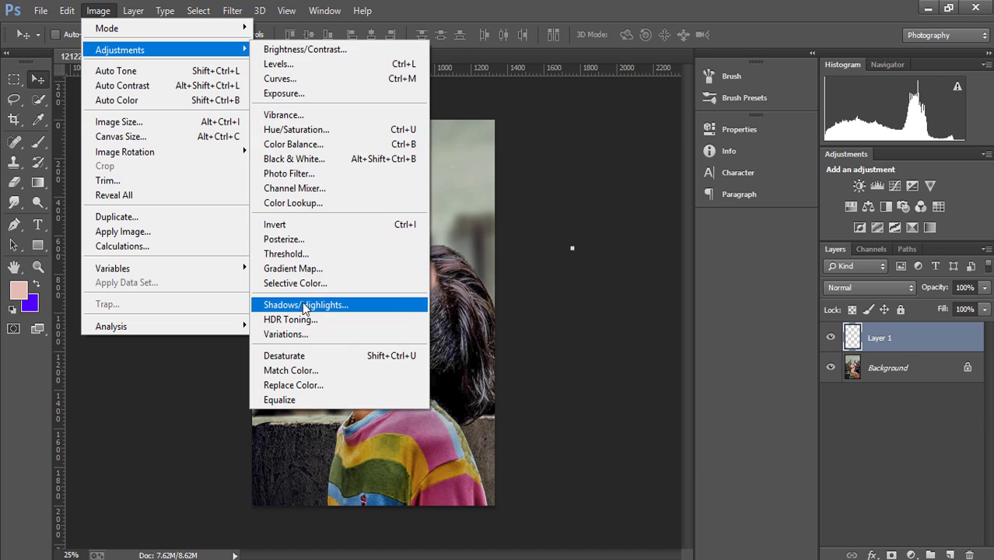
left_click(305, 307)
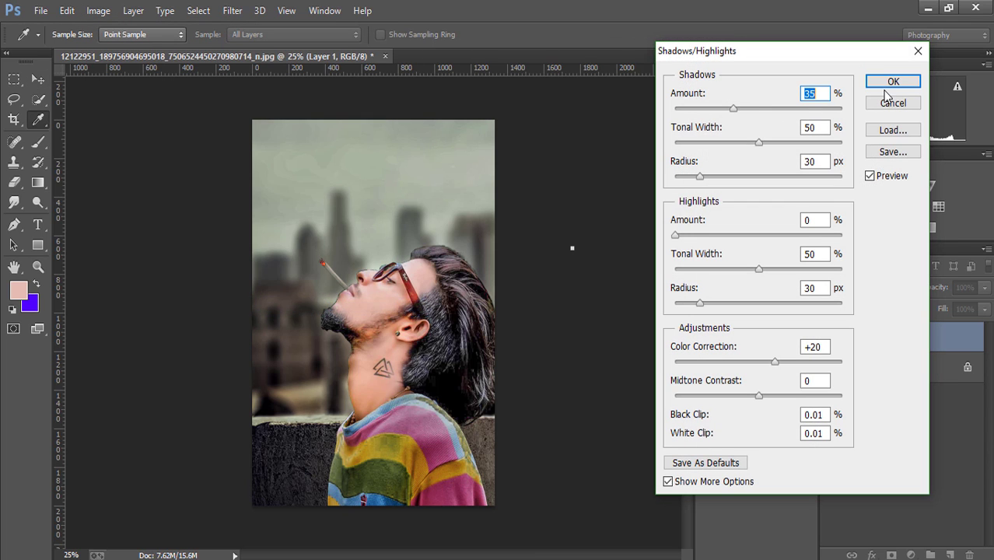
left_click(892, 81)
- Place the smokee image embedded and set its blend mode to Screen
left_click(41, 11)
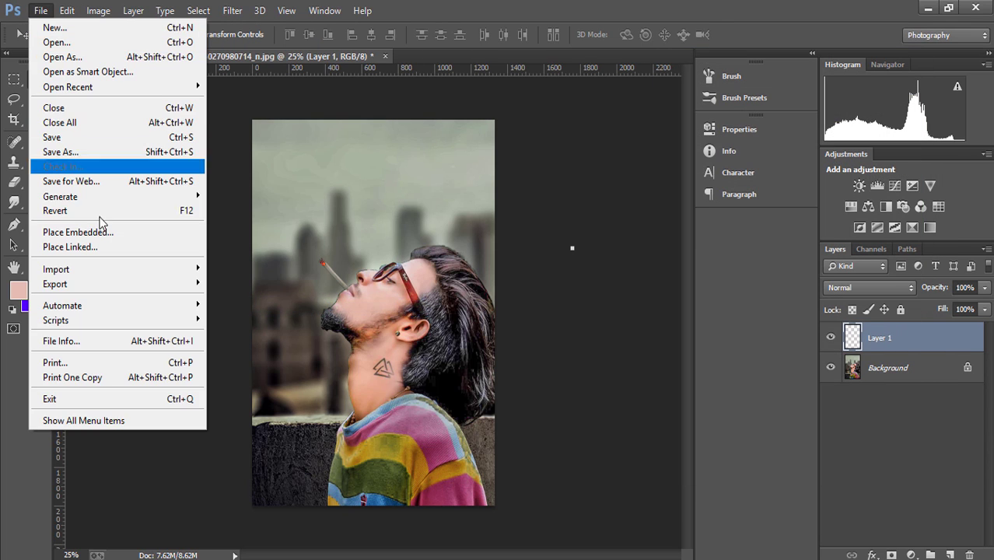
left_click(158, 231)
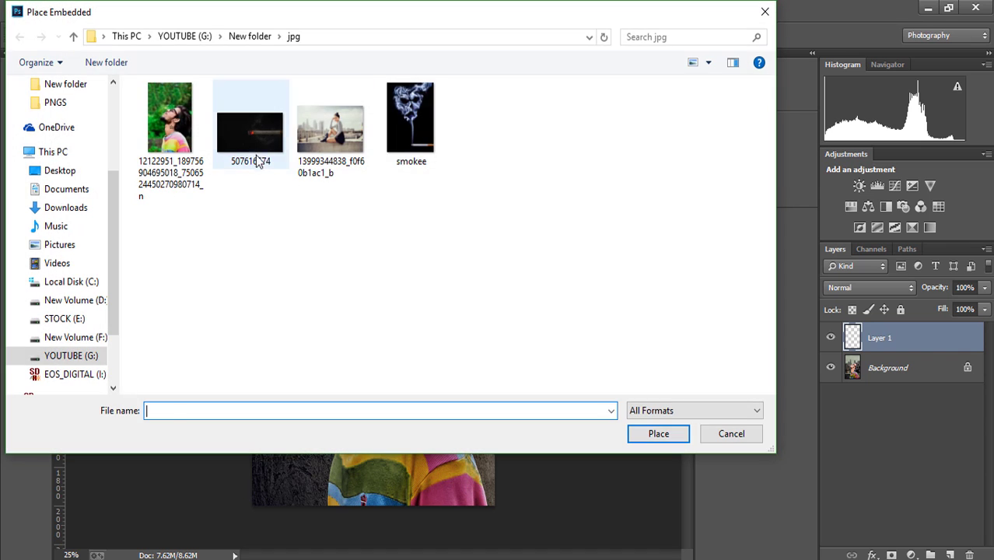
left_click(417, 147)
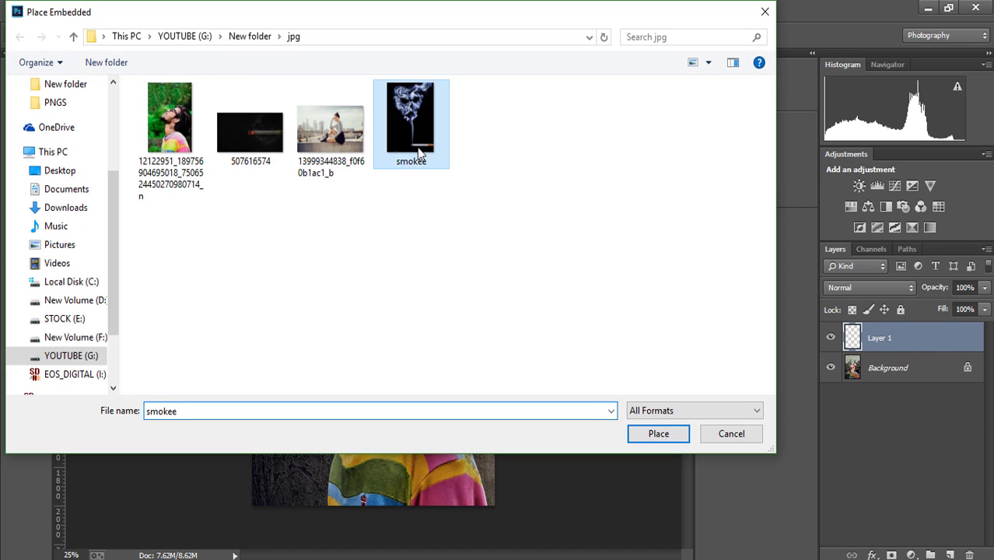
left_click(647, 439)
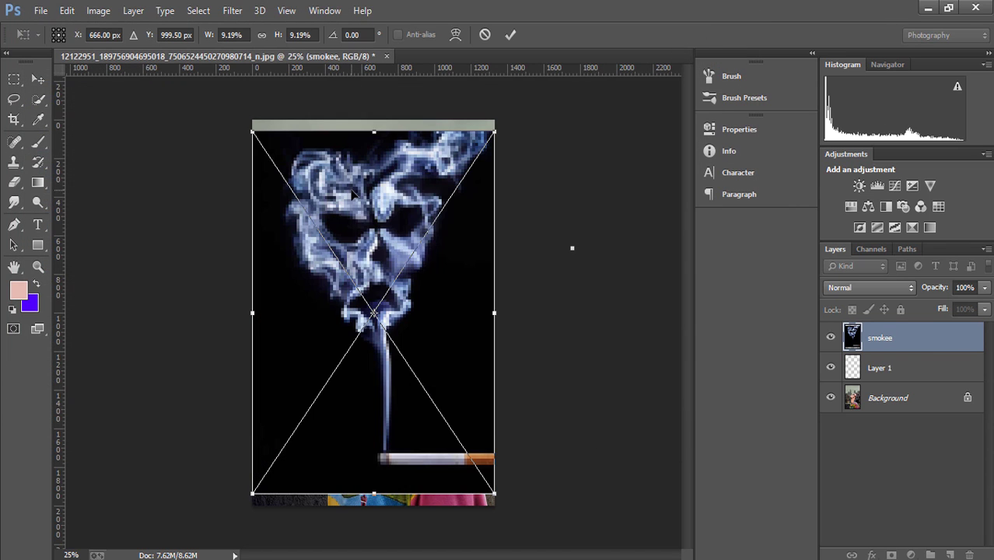
right_click(366, 195)
left_click(369, 202)
left_click(871, 287)
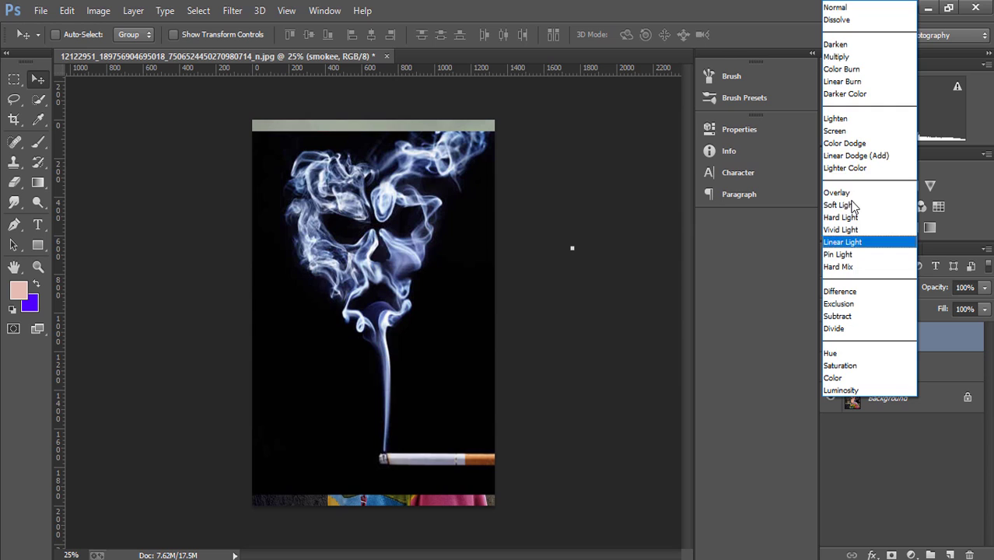
left_click(847, 132)
- Scale and rotate the smoke about -21° so it rises from the cigarette tip
left_click(172, 34)
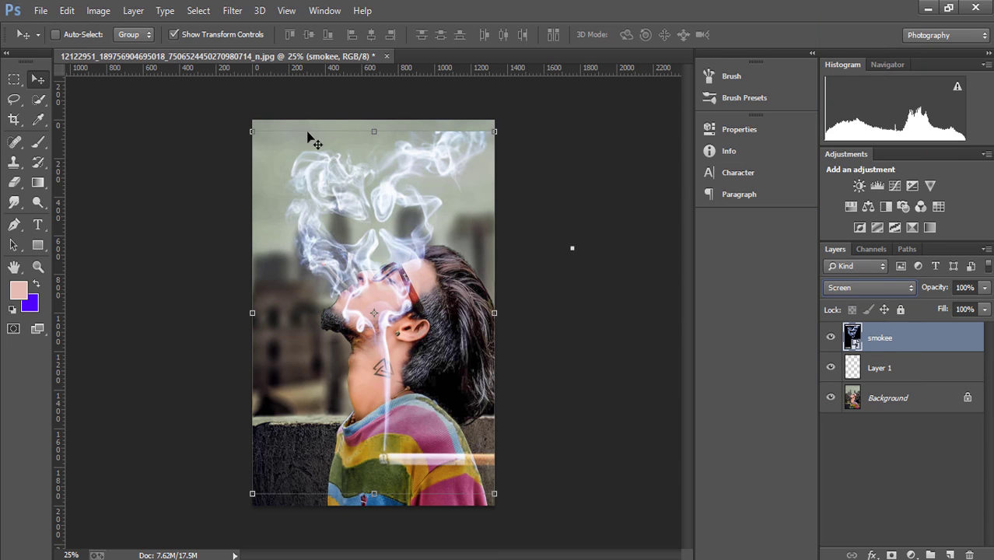
left_click_drag(310, 138, 355, 186)
key("ctrl+t")
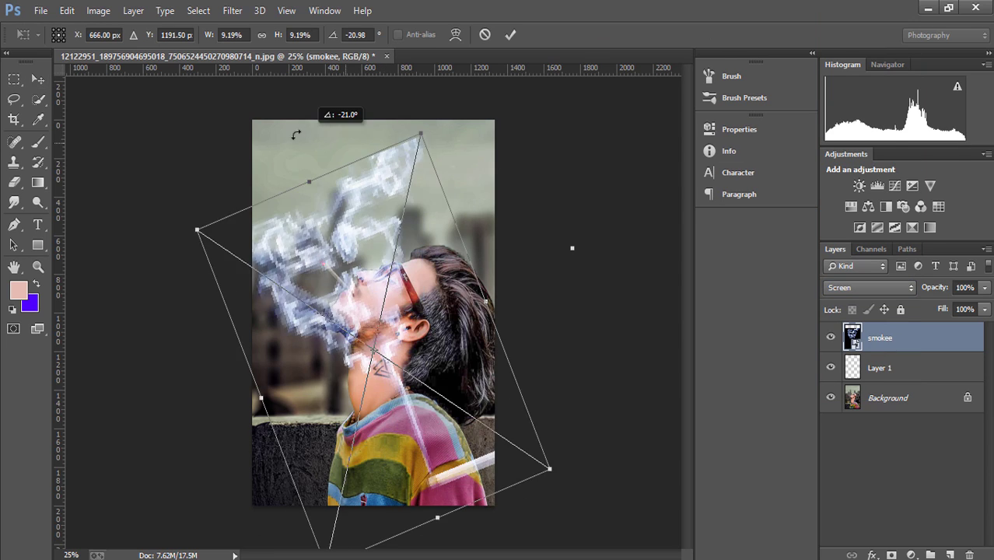
mouse_move(385, 156)
left_mouse_down()
mouse_move(550, 439)
mouse_move(322, 234)
left_mouse_up()
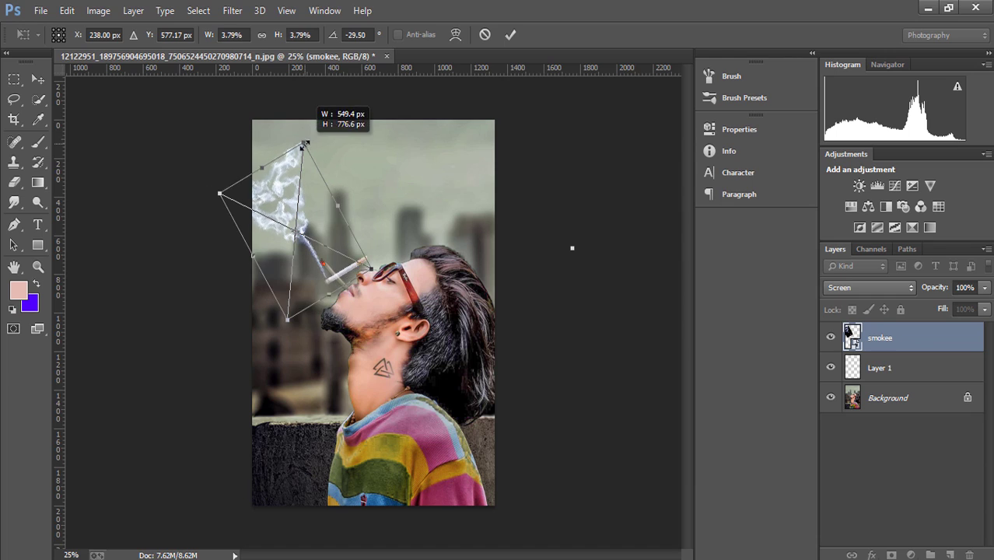
mouse_move(304, 127)
left_mouse_down()
mouse_move(286, 149)
mouse_move(314, 154)
left_mouse_up()
left_click_drag(327, 210, 332, 206)
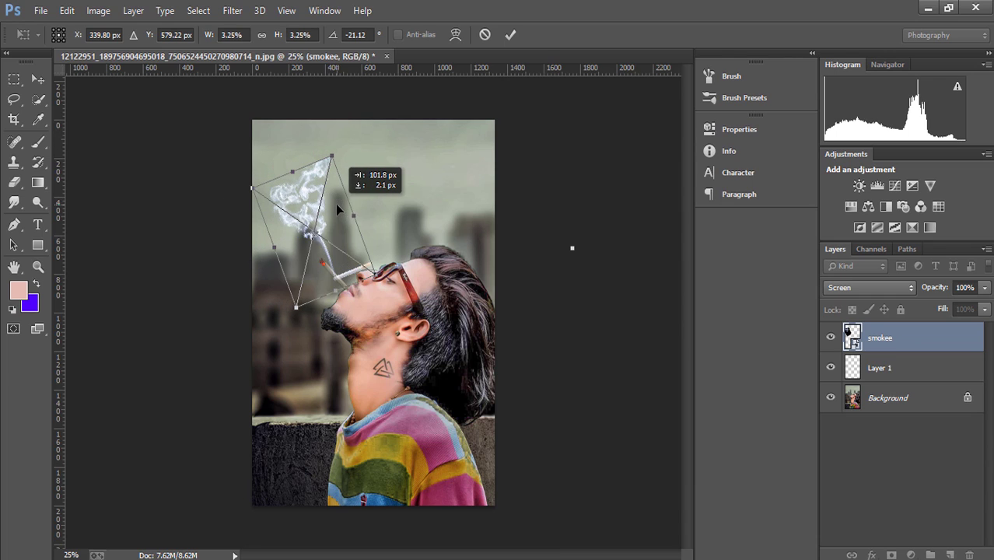
left_click(510, 35)
left_click_drag(332, 230, 338, 227)
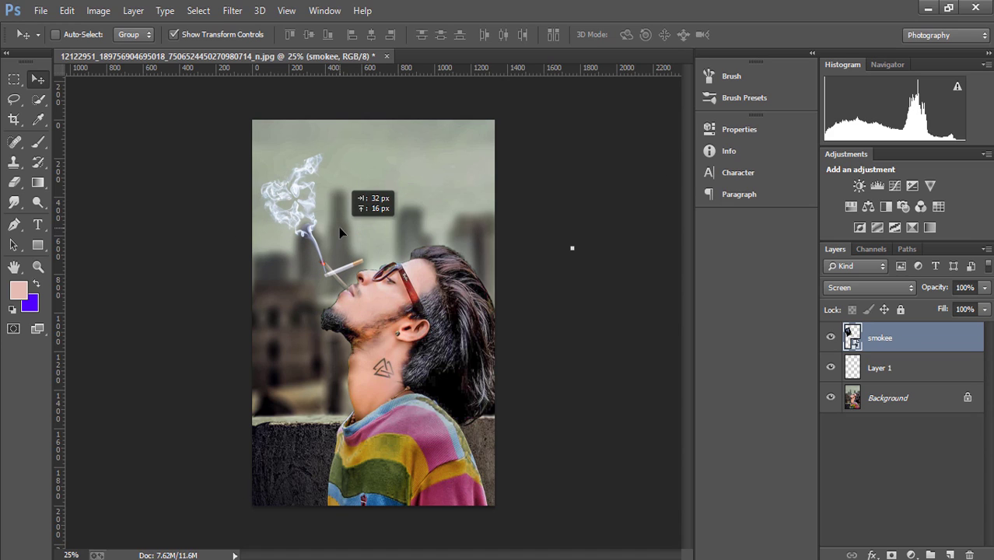
left_click(13, 183)
- Rasterize the smokee layer, erase its cigarette, and apply Levels midtone 0.91, output white 232
left_click(430, 237)
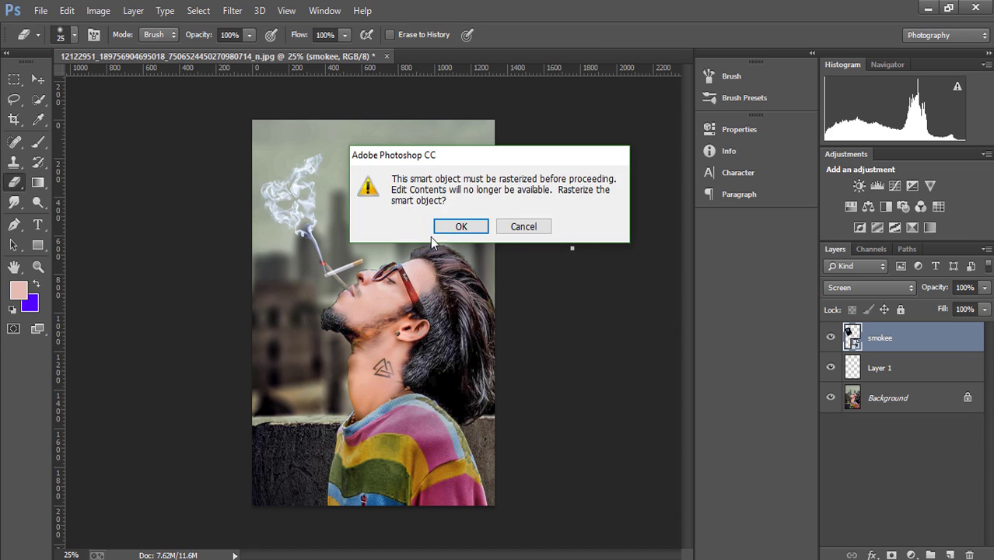
left_click(474, 228)
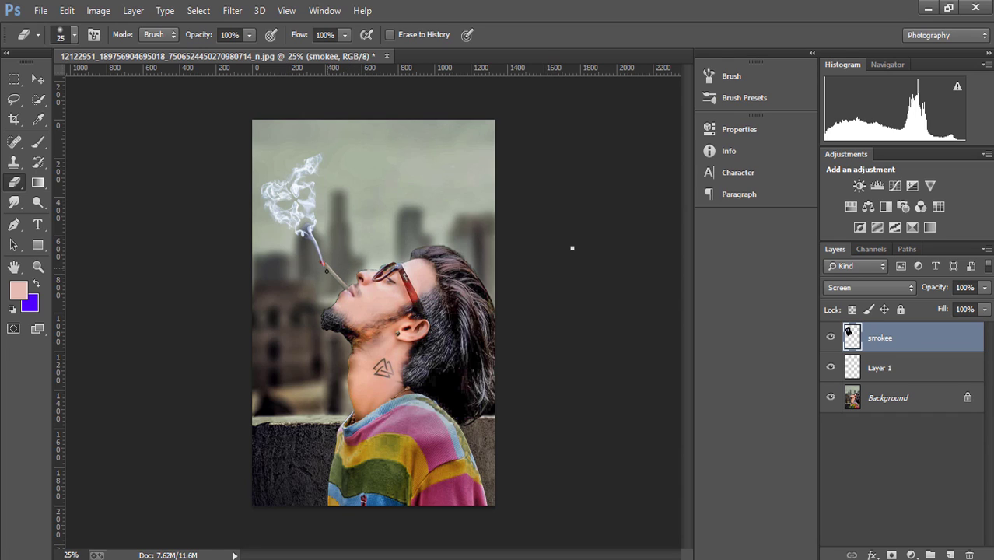
left_click(96, 11)
mouse_move(119, 50)
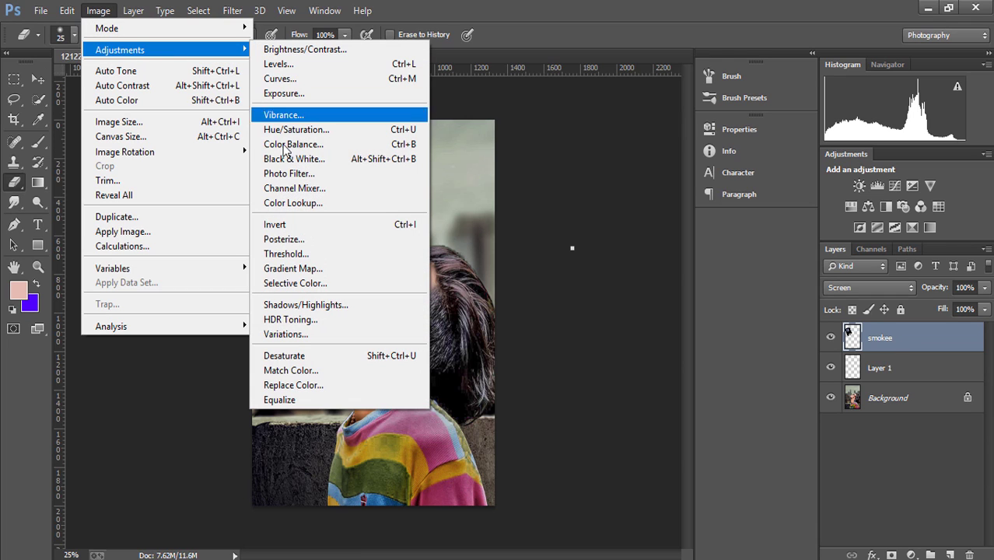
left_click(279, 64)
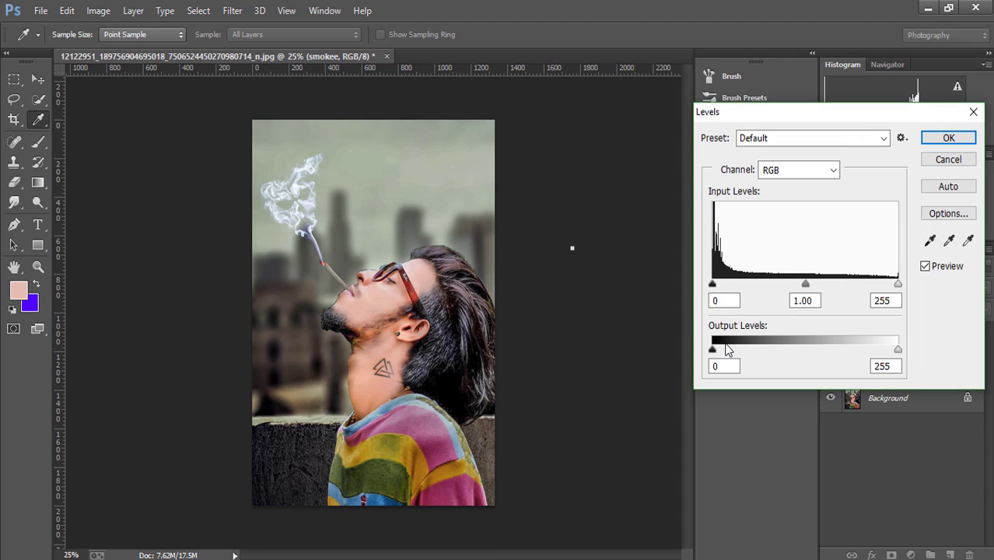
left_click_drag(713, 350, 714, 350)
mouse_move(895, 350)
left_mouse_down()
mouse_move(835, 350)
mouse_move(892, 350)
mouse_move(881, 350)
left_mouse_up()
mouse_move(806, 283)
left_mouse_down()
mouse_move(827, 283)
mouse_move(790, 283)
mouse_move(811, 285)
left_mouse_up()
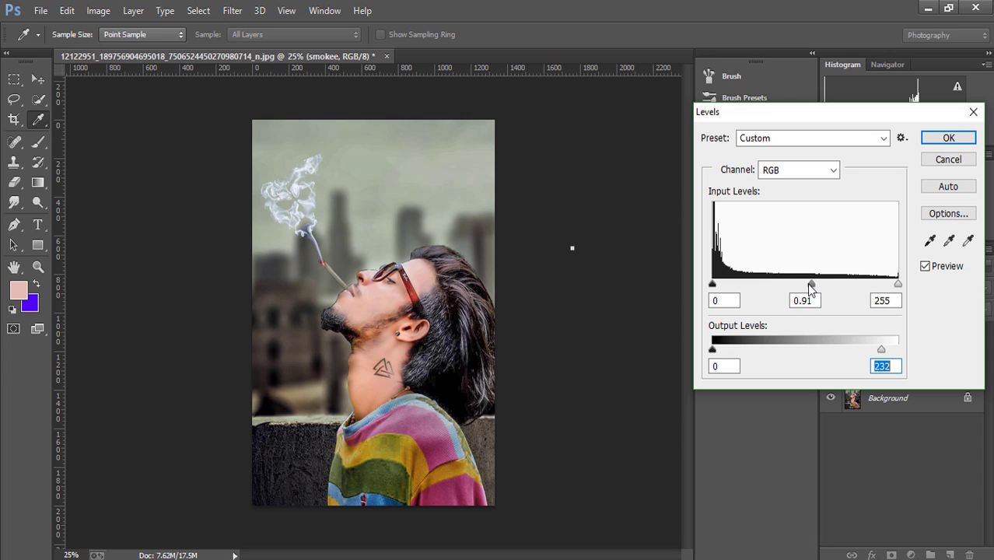
left_click(958, 137)
- Select all layers including Background and merge them into one
key("e")
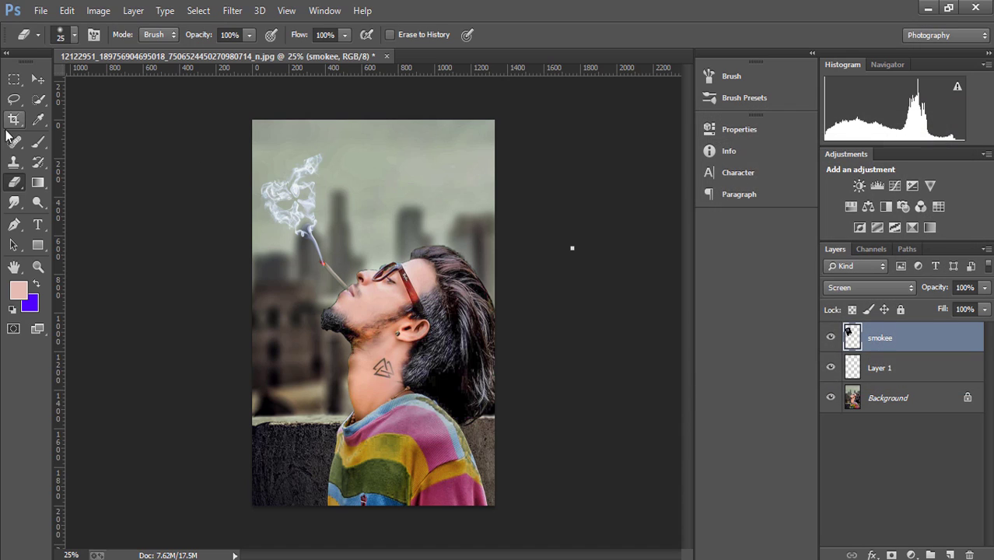
left_click(904, 374, "shift")
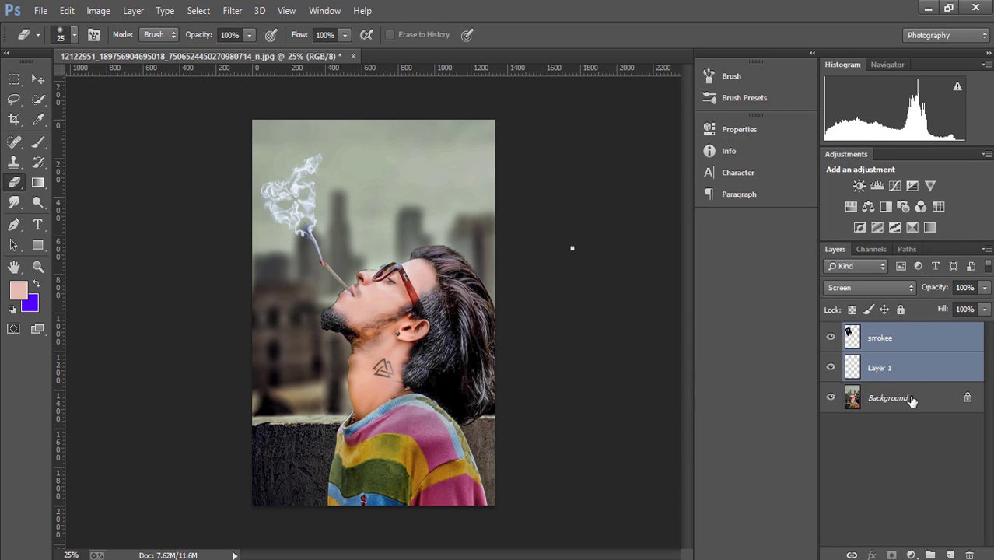
left_click(909, 402, "shift")
right_click(905, 402)
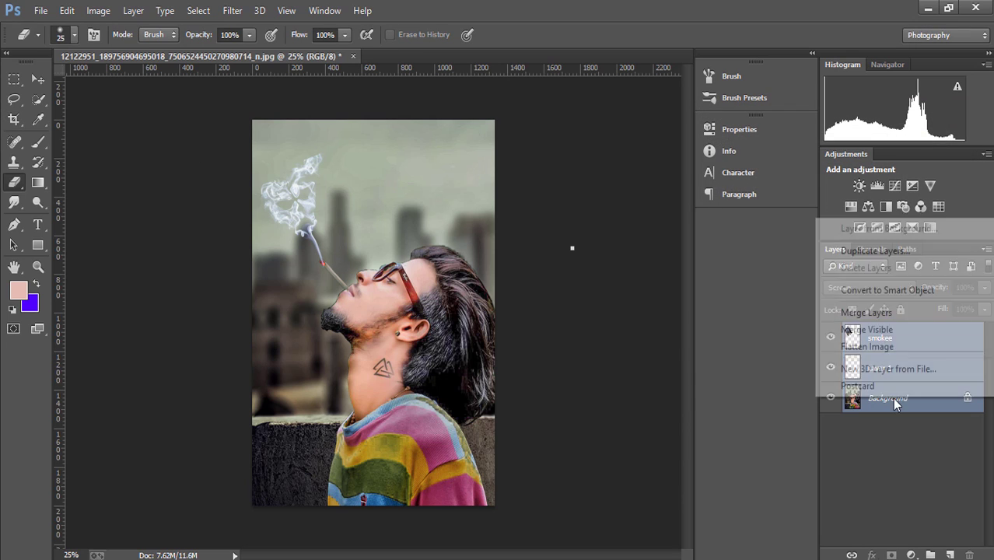
left_click(865, 312)
- In Camera Raw set Clarity -11, Blacks +36, Temperature +1, Contrast -57 and Shadows -41
left_click(232, 10)
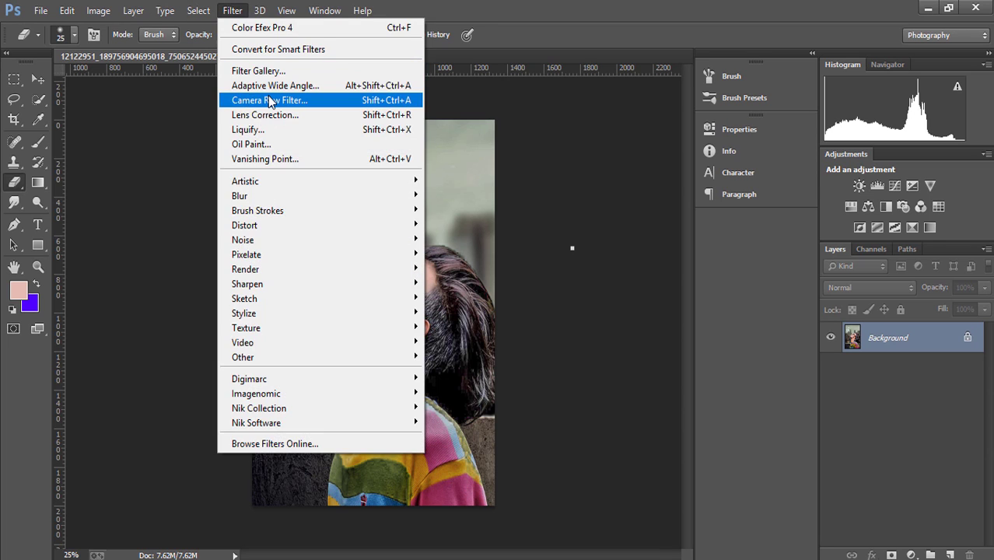
left_click(268, 100)
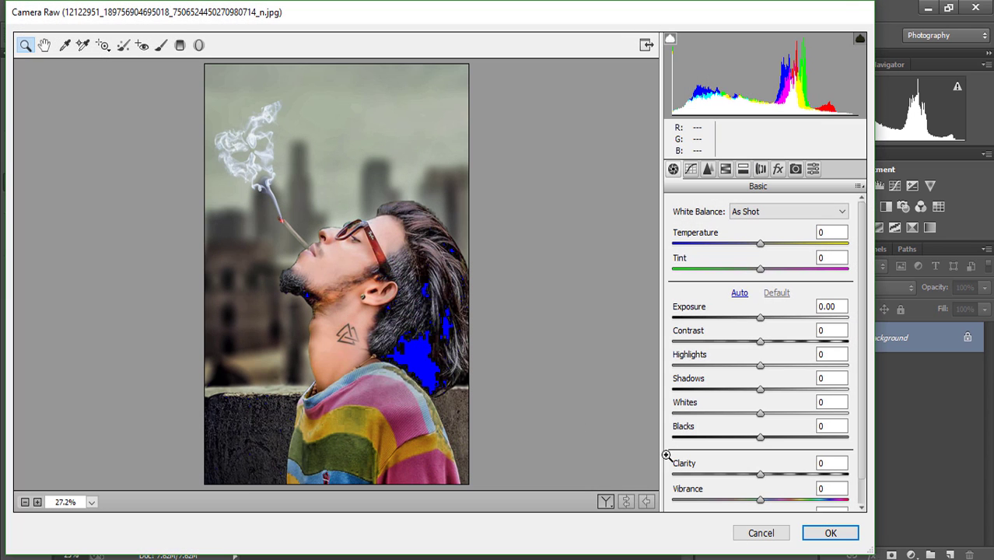
mouse_move(772, 473)
left_mouse_down()
mouse_move(782, 475)
mouse_move(755, 474)
left_mouse_up()
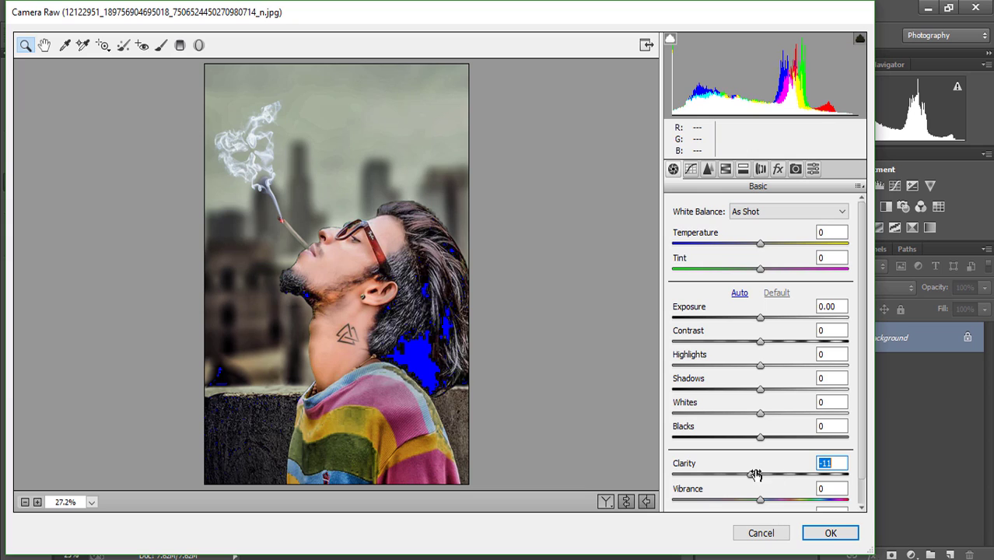
left_click_drag(760, 437, 791, 437)
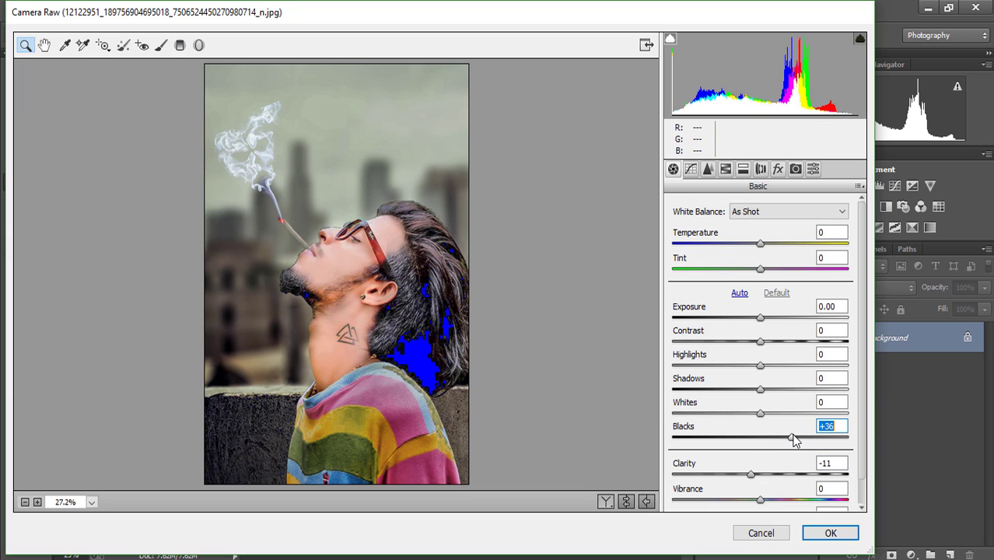
left_click(754, 391)
left_click_drag(754, 395, 765, 367)
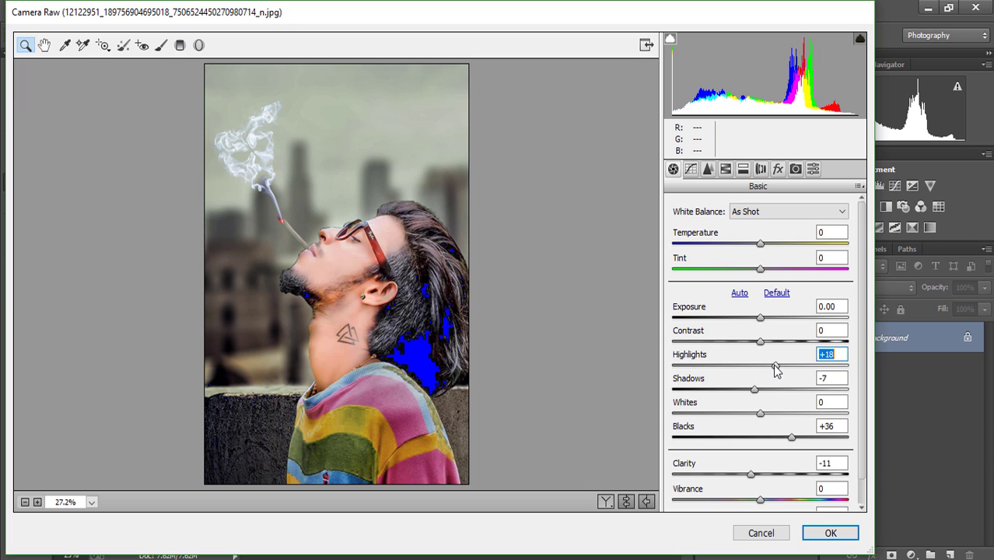
mouse_move(760, 244)
left_mouse_down()
mouse_move(743, 267)
mouse_move(765, 269)
left_mouse_up()
left_click_drag(761, 340, 712, 344)
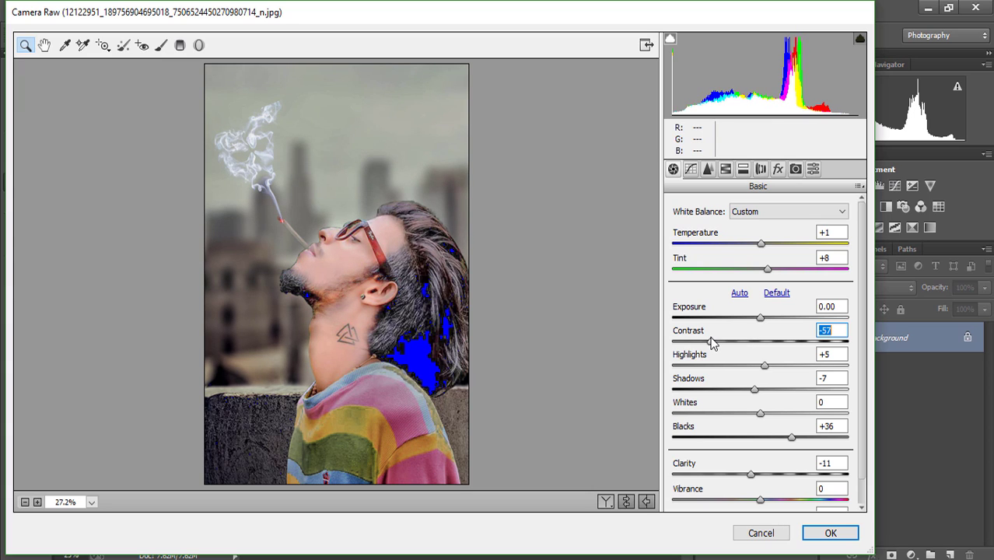
left_click_drag(751, 388, 724, 394)
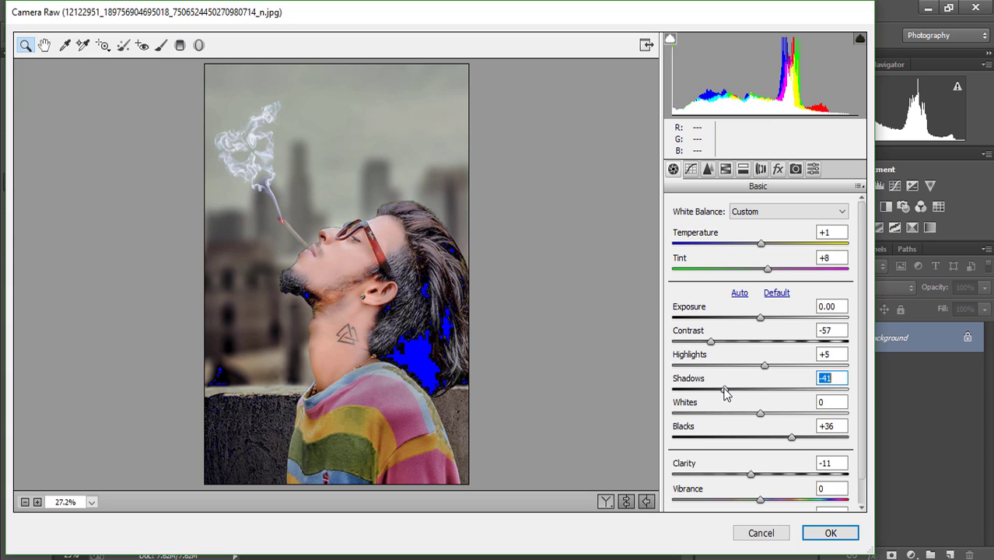
- Add luminance noise reduction of about 70 and some sharpening in Camera Raw's Detail tab
left_click(708, 168)
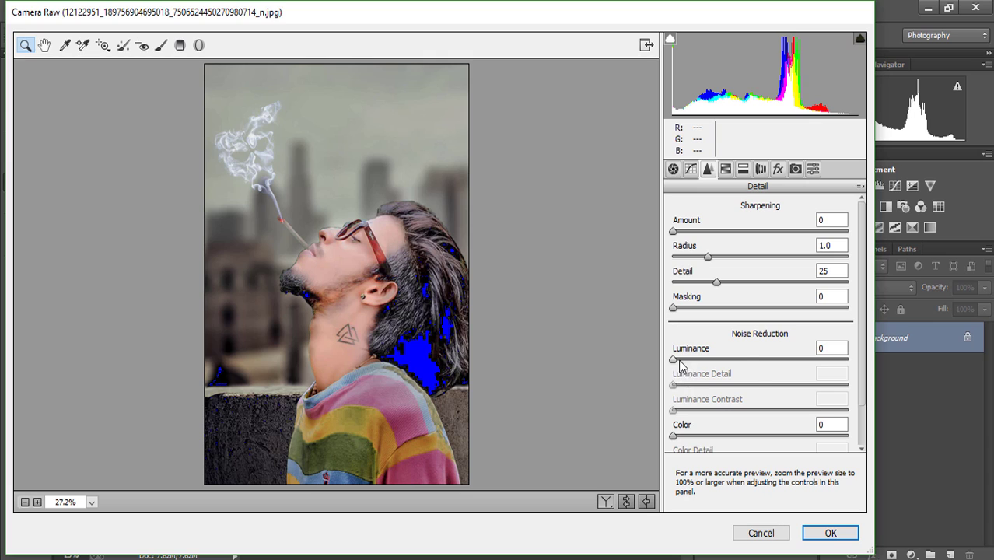
left_click_drag(678, 361, 791, 354)
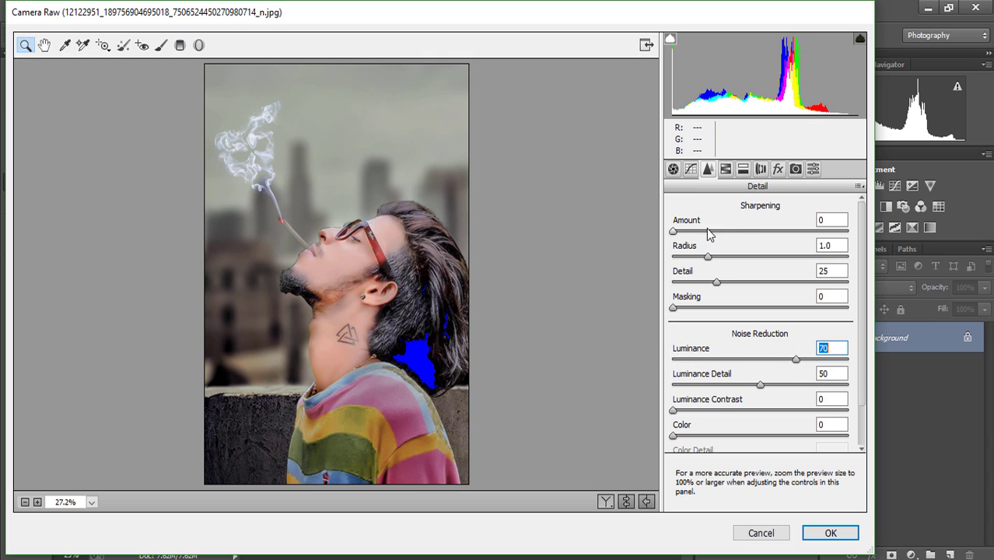
left_click_drag(706, 231, 718, 232)
- Brighten Oranges luminance and raise Yellows saturation to +43 and Aquas to +34
left_click(725, 168)
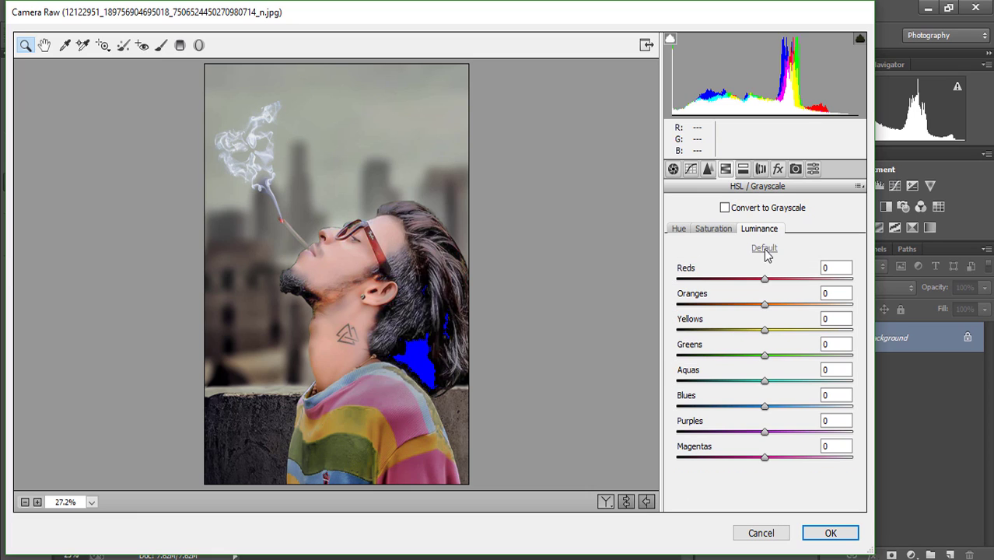
mouse_move(765, 304)
left_mouse_down()
mouse_move(793, 309)
mouse_move(760, 303)
mouse_move(775, 304)
mouse_move(745, 335)
mouse_move(814, 329)
mouse_move(718, 330)
mouse_move(816, 332)
mouse_move(804, 331)
left_mouse_up()
left_click(717, 228)
mouse_move(770, 380)
left_mouse_down()
mouse_move(743, 381)
mouse_move(809, 380)
mouse_move(796, 381)
left_mouse_up()
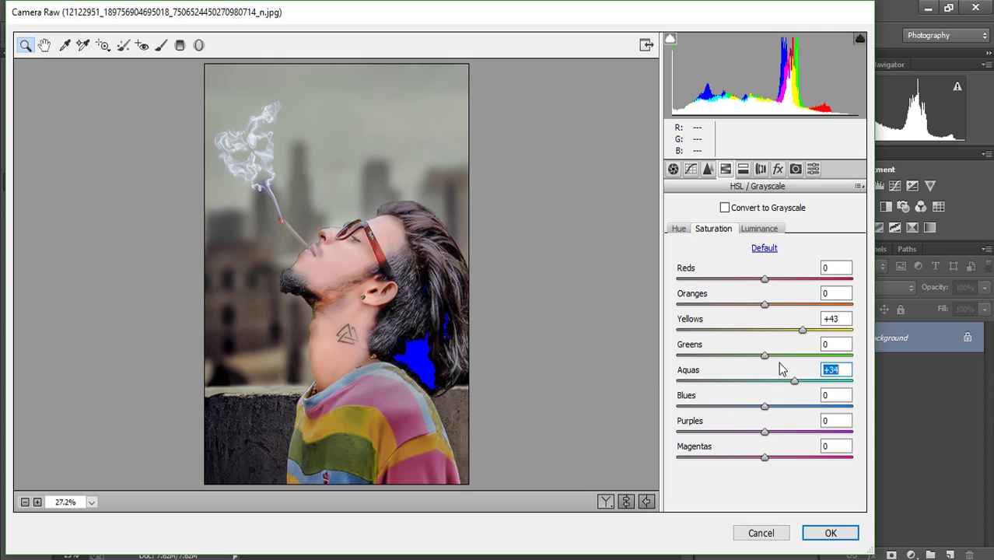
left_click(777, 171)
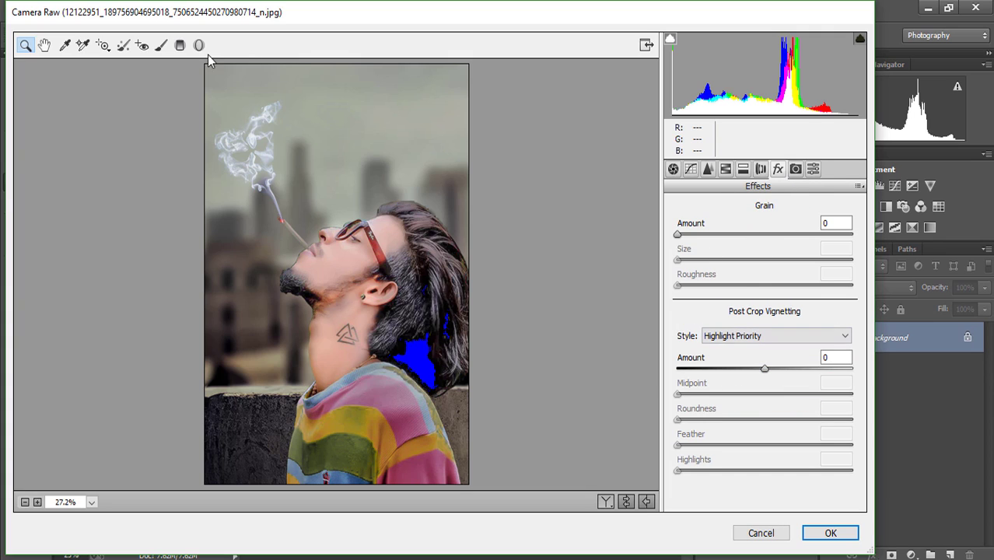
left_click(179, 45)
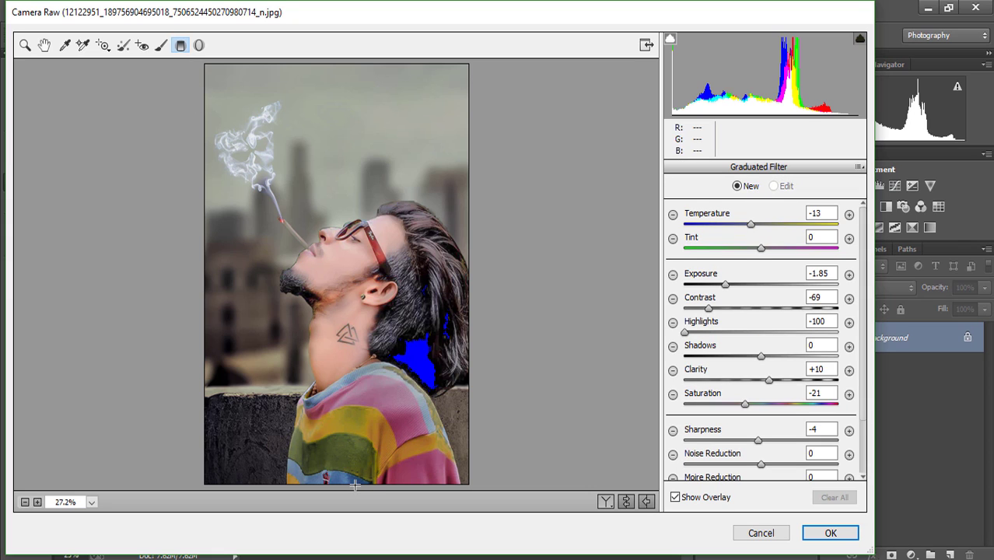
- Add a -3.40 exposure graduated filter from the bottom edge to the jaw and apply the grade
left_click_drag(353, 484, 354, 357)
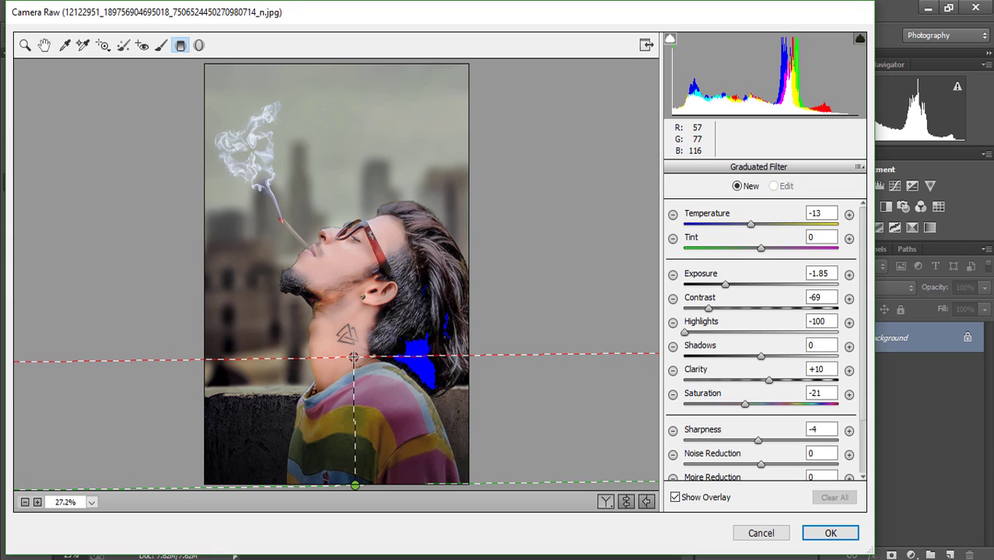
left_click(702, 285)
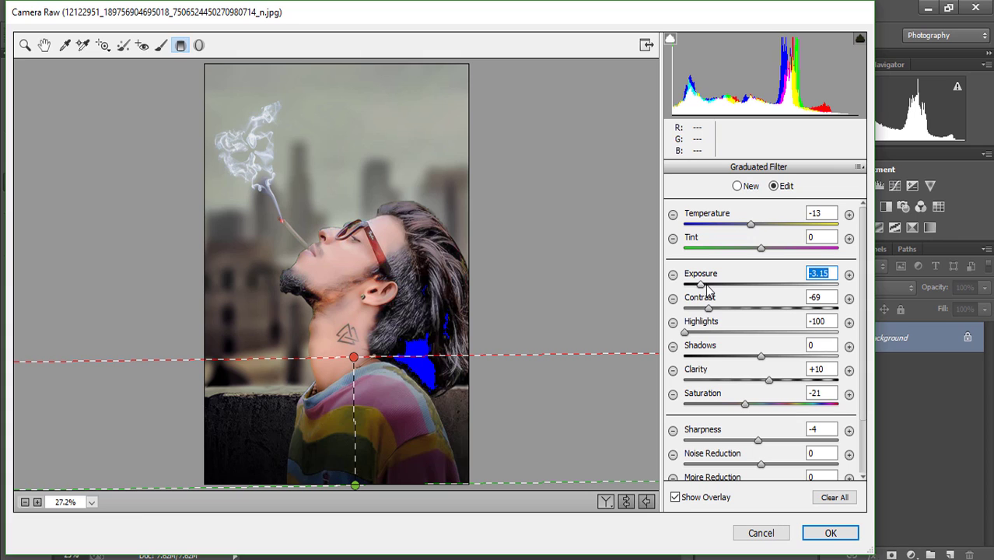
left_click_drag(702, 285, 697, 285)
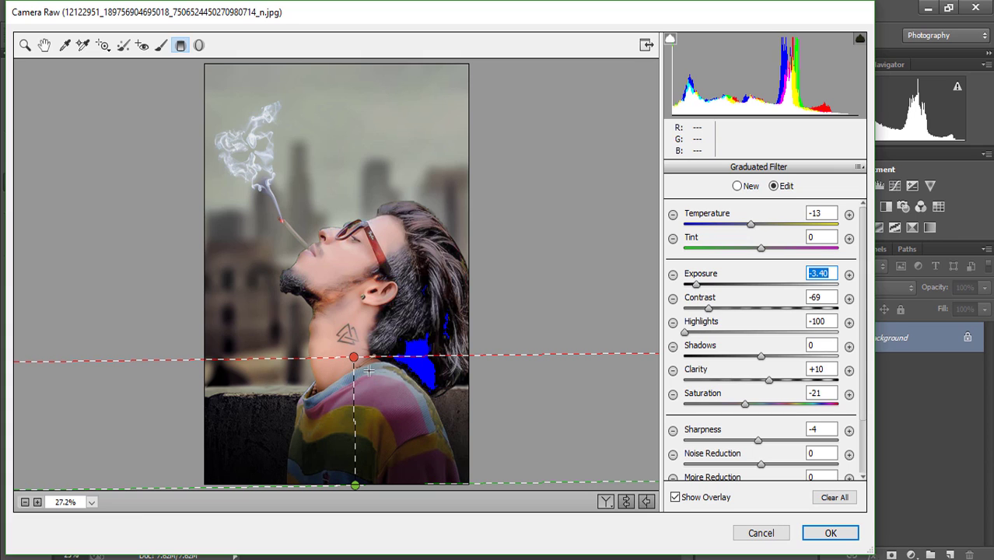
left_click_drag(353, 365, 351, 305)
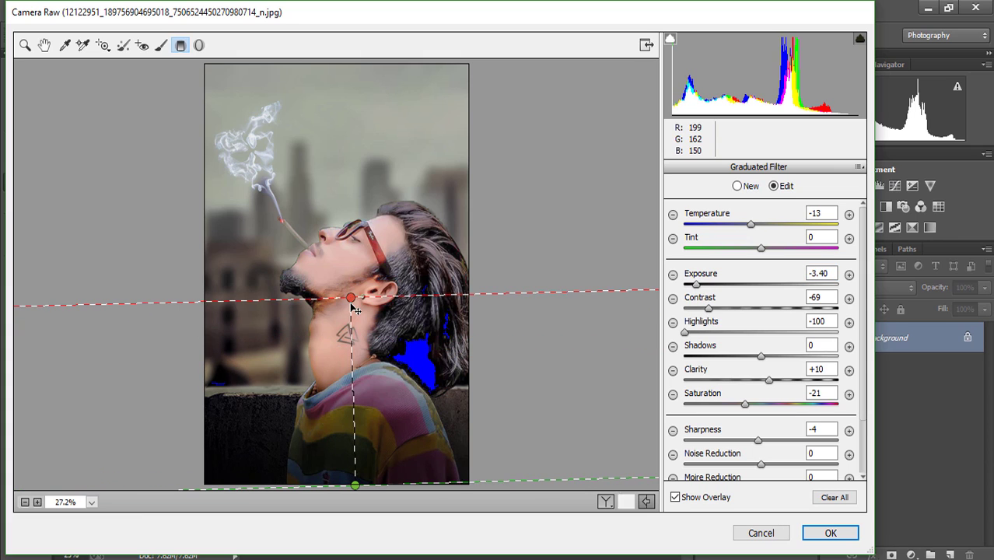
left_click(828, 533)
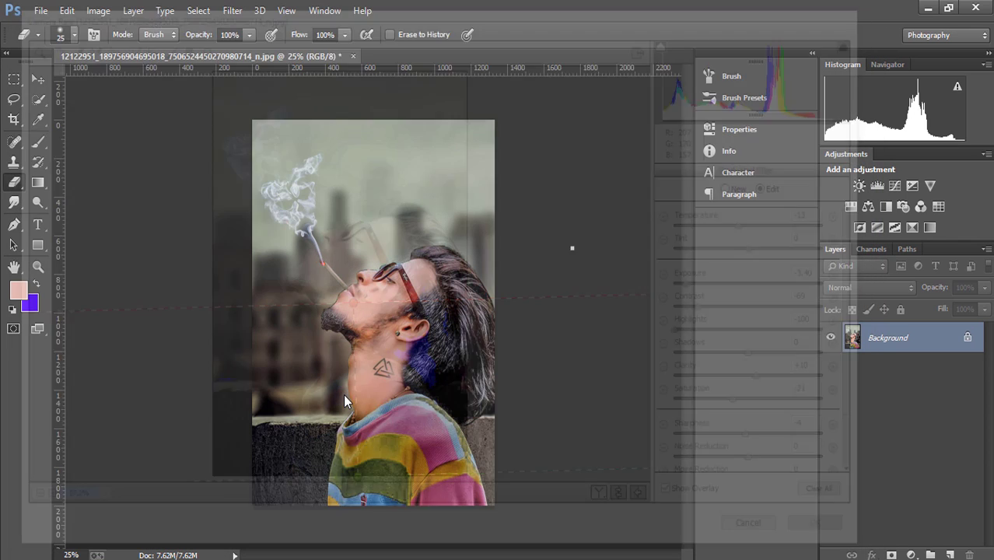
left_click(399, 350)
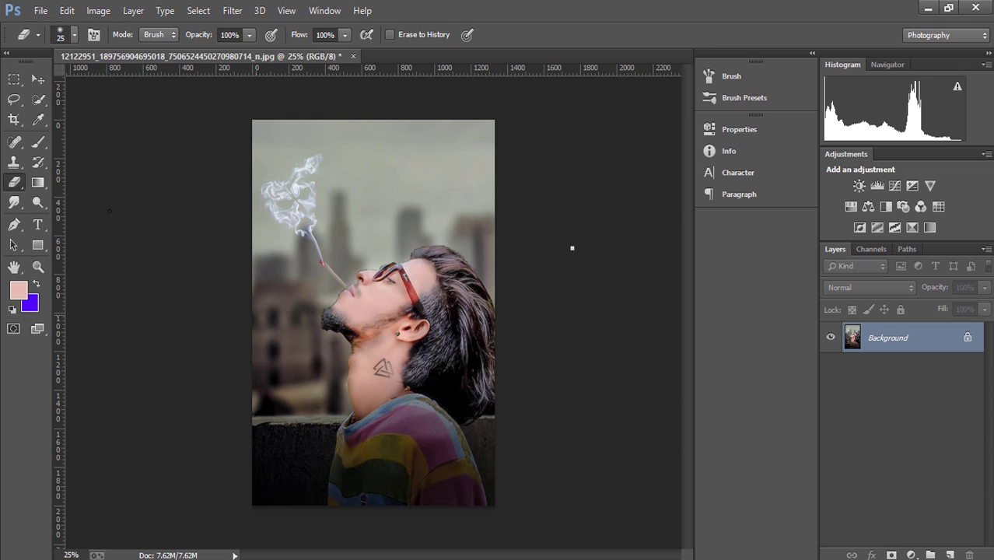
left_click(232, 10)
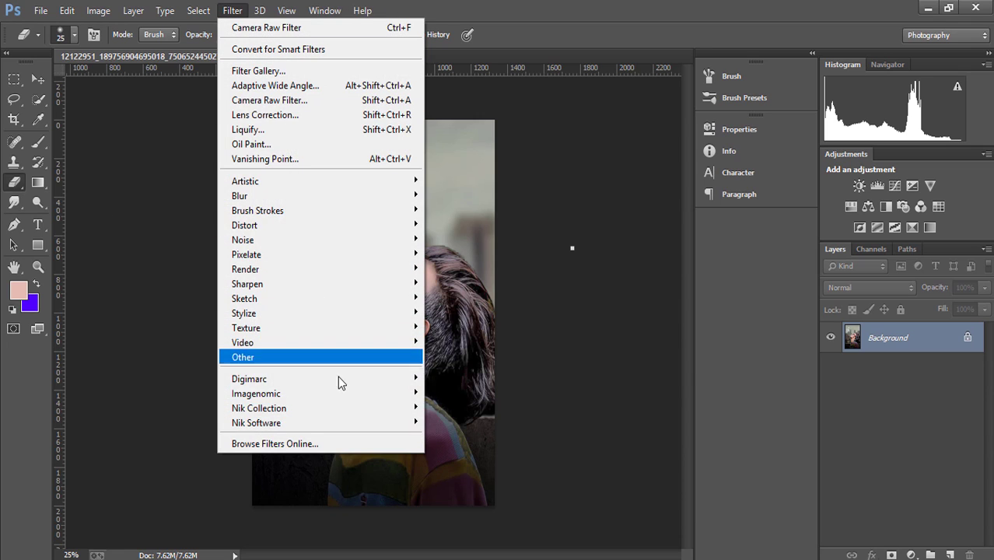
mouse_move(256, 422)
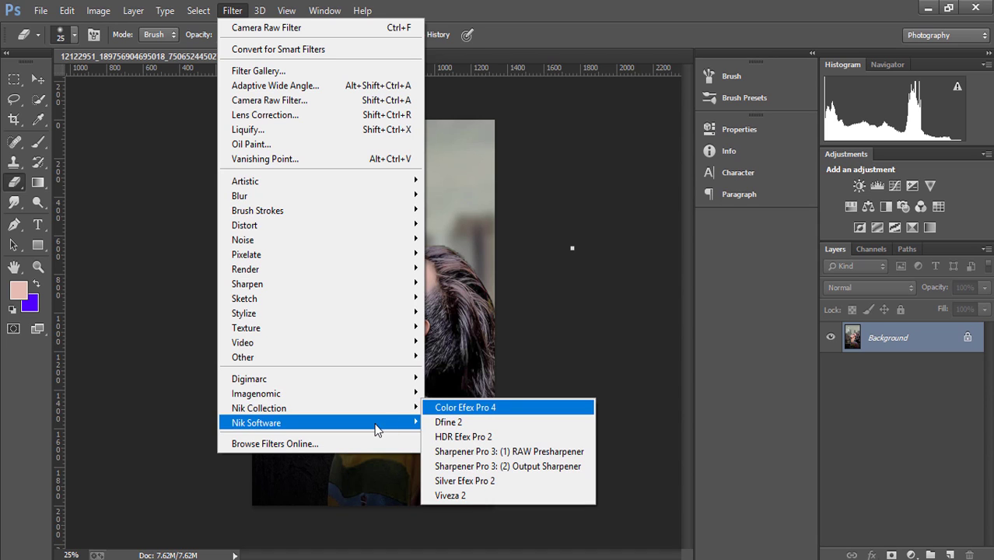
- Apply Color Efex Pro Tonal Contrast with Highlight -2, Shadow +65, Saturation +25 as a new layer
left_click(437, 422)
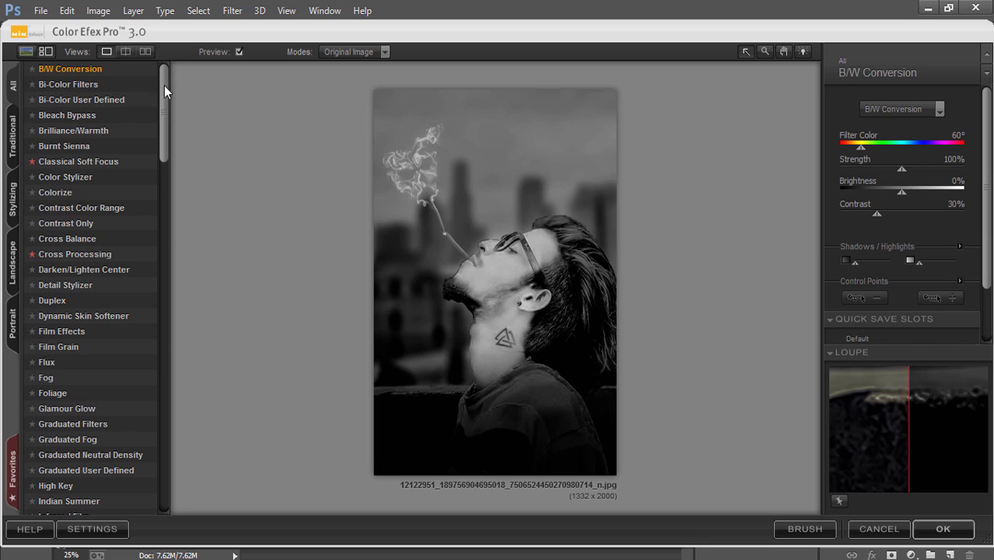
mouse_move(164, 91)
left_mouse_down()
mouse_move(182, 386)
mouse_move(115, 477)
left_mouse_up()
left_click(97, 493)
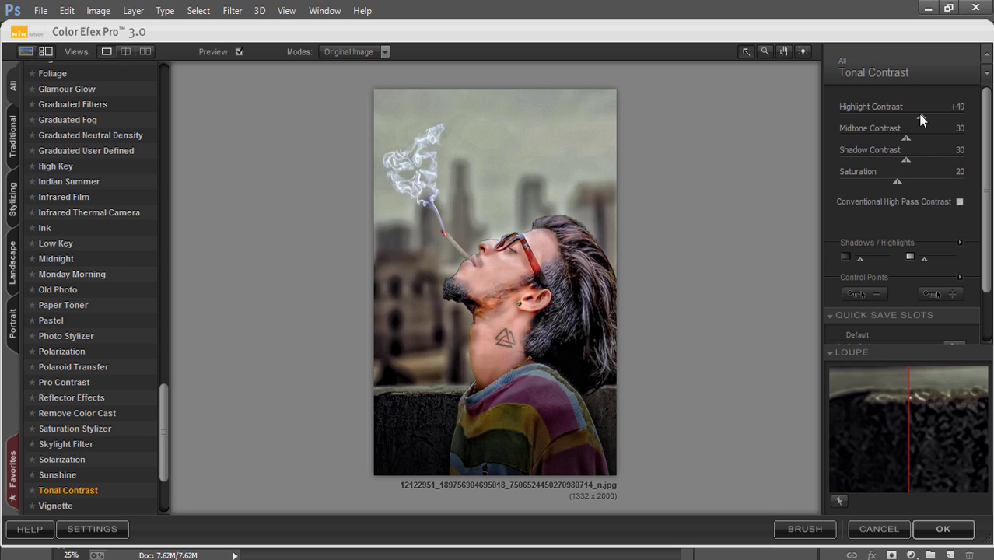
left_click_drag(918, 116, 878, 115)
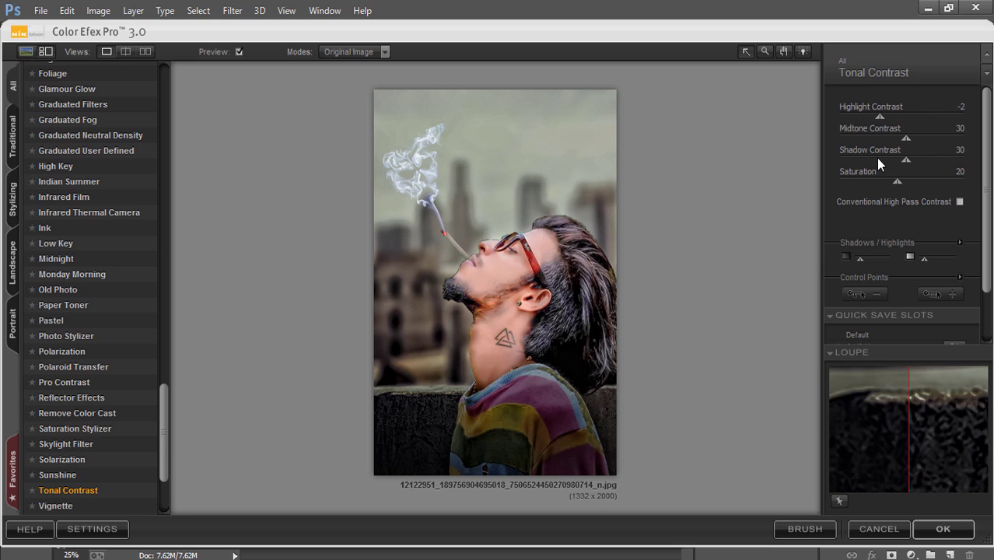
left_click_drag(905, 159, 934, 158)
left_click_drag(919, 180, 907, 179)
left_click(943, 529)
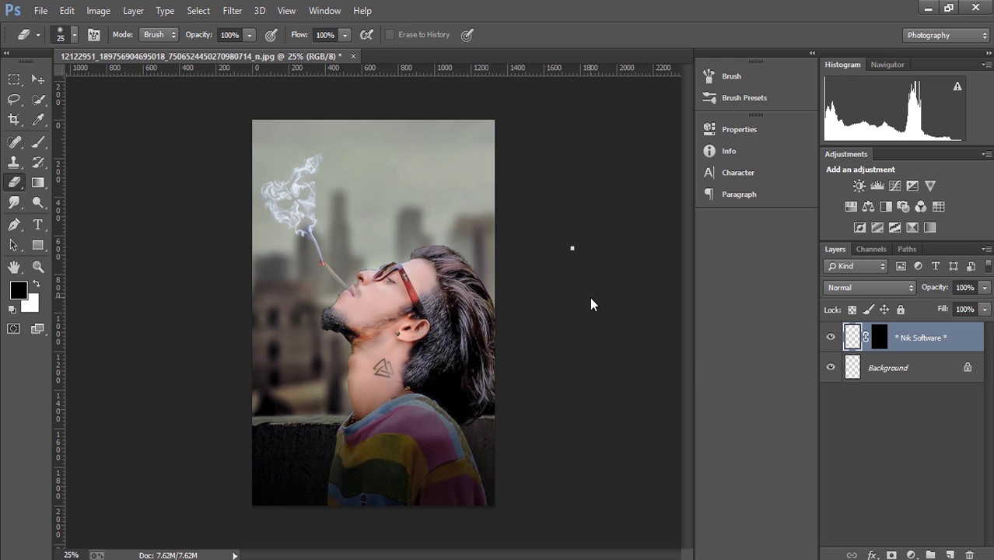
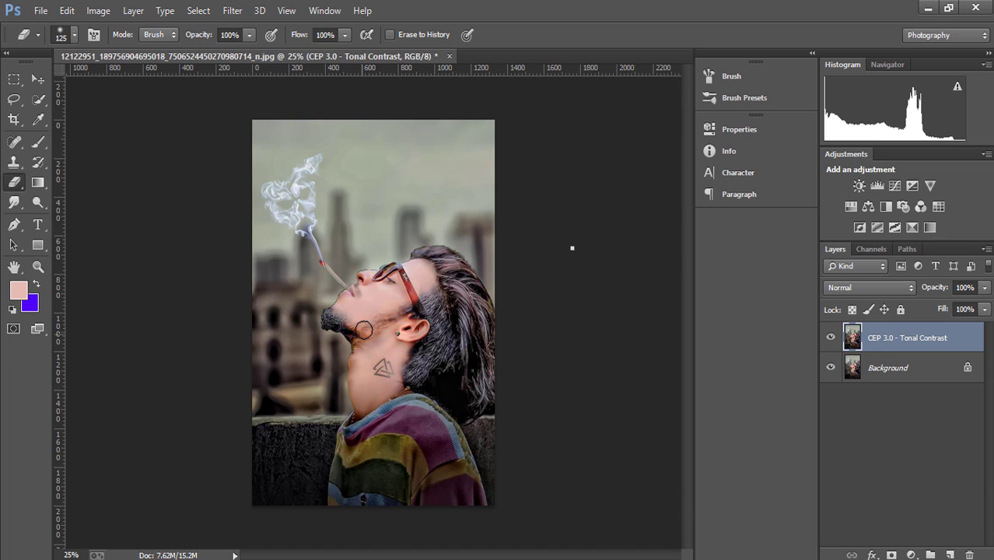
- Flatten the contrast-boosted image and duplicate the Background layer as Background copy
right_click(923, 347)
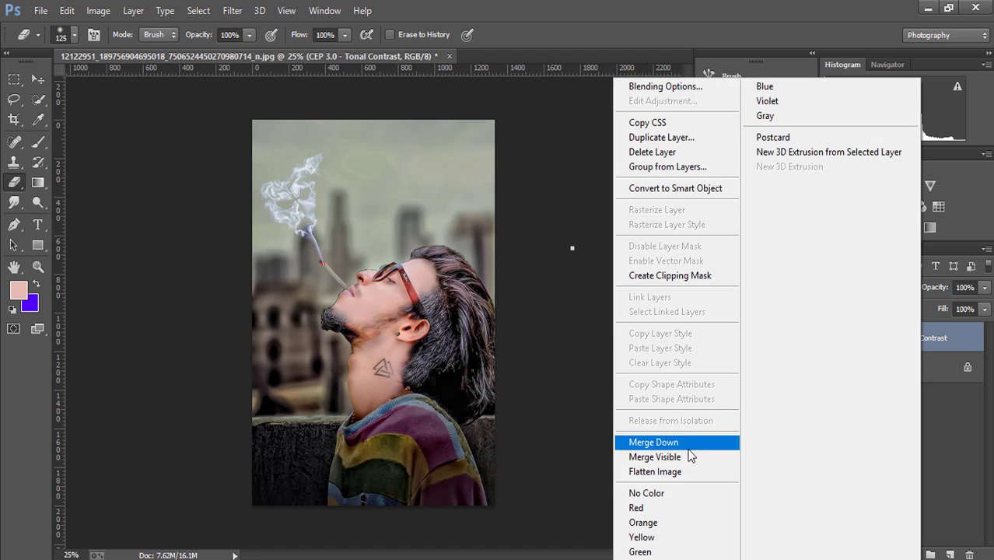
left_click(670, 470)
right_click(914, 339)
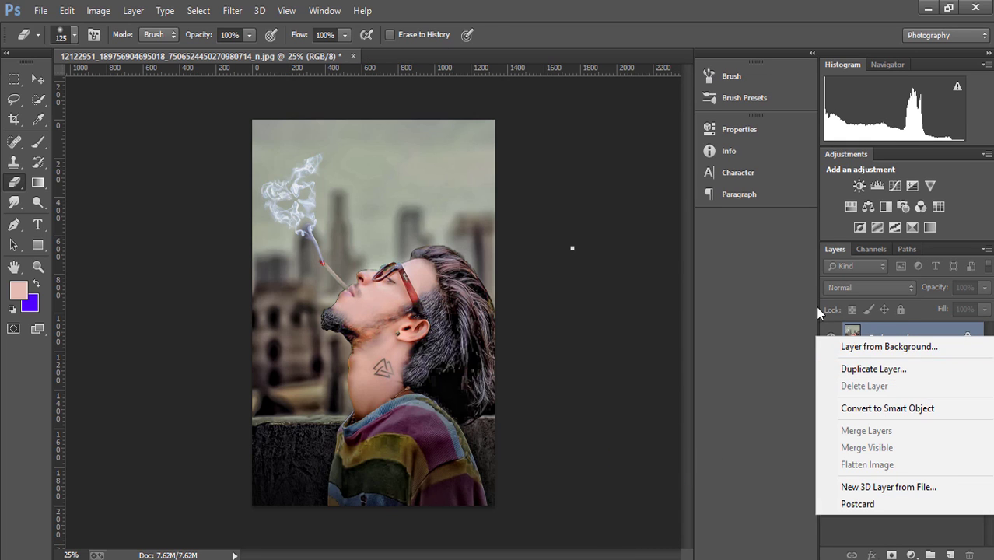
left_click(879, 367)
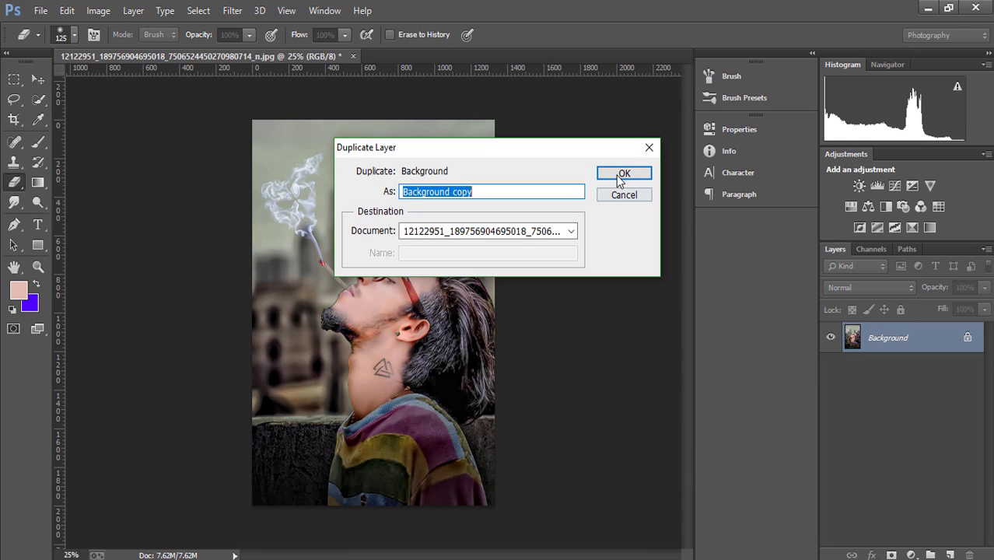
left_click(622, 174)
- Apply Oil Paint to the Background copy with Stylization about 6.3
left_click(231, 10)
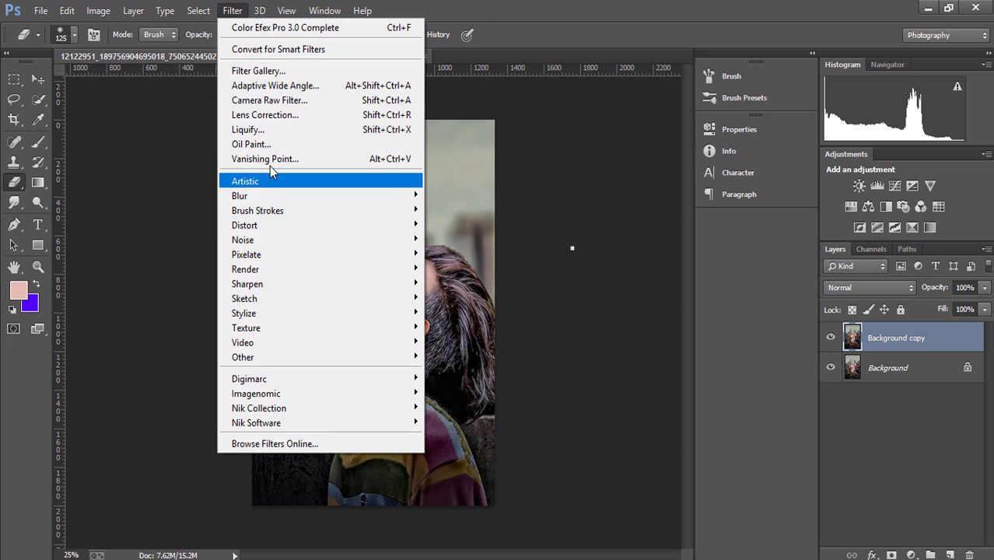
left_click(268, 144)
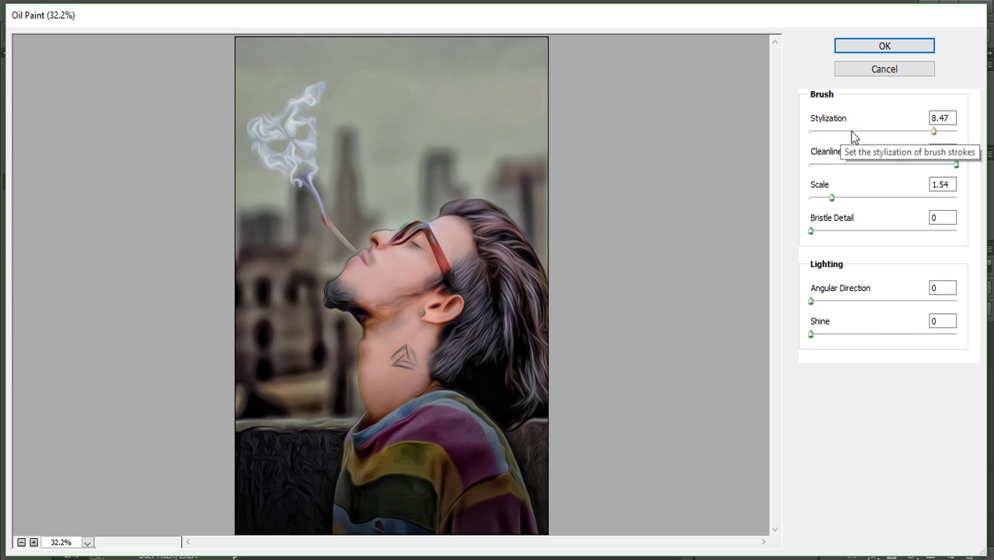
mouse_move(850, 132)
left_mouse_down()
mouse_move(829, 132)
mouse_move(908, 138)
left_mouse_up()
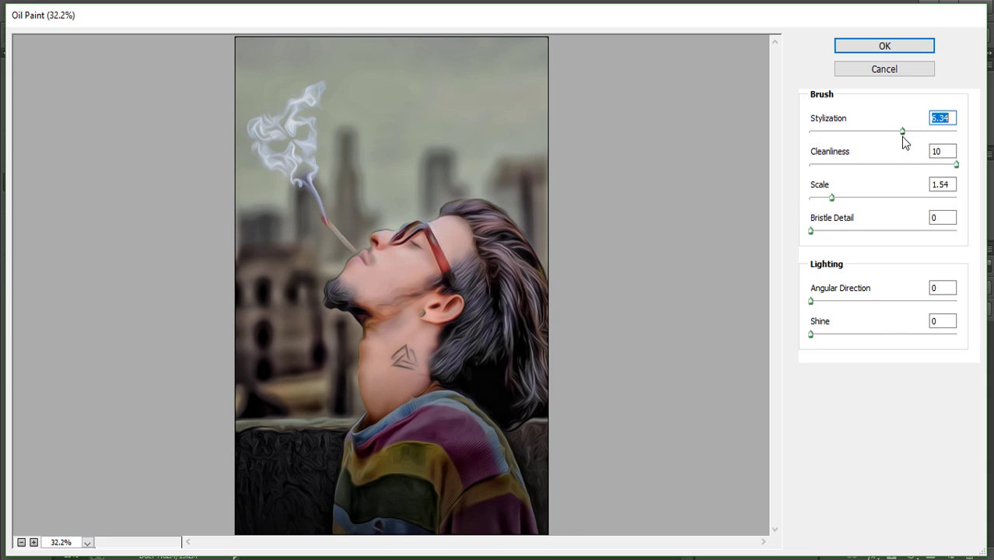
left_click(911, 46)
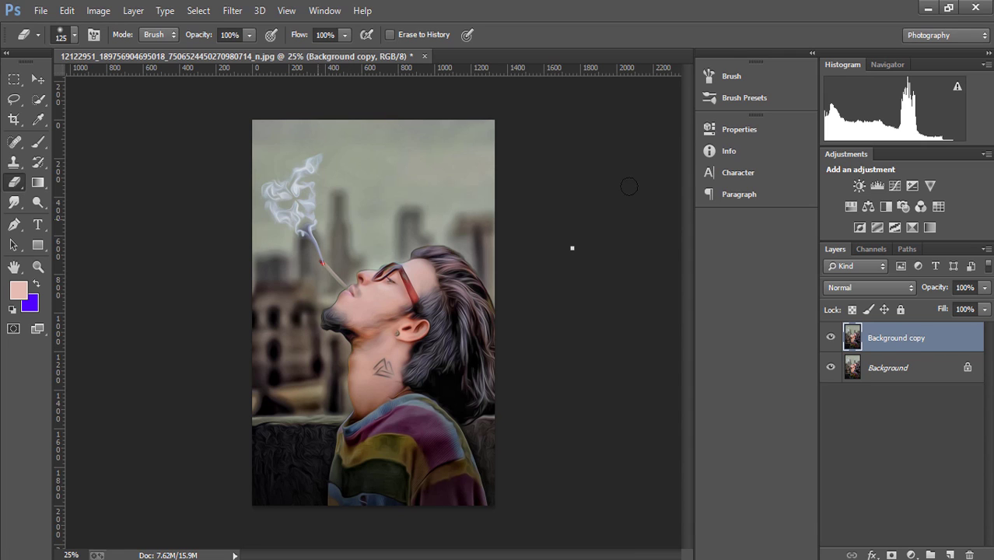
- Flatten the oil-painted image and embed the Diwali sparkle image from STOCK (E:)
right_click(943, 343)
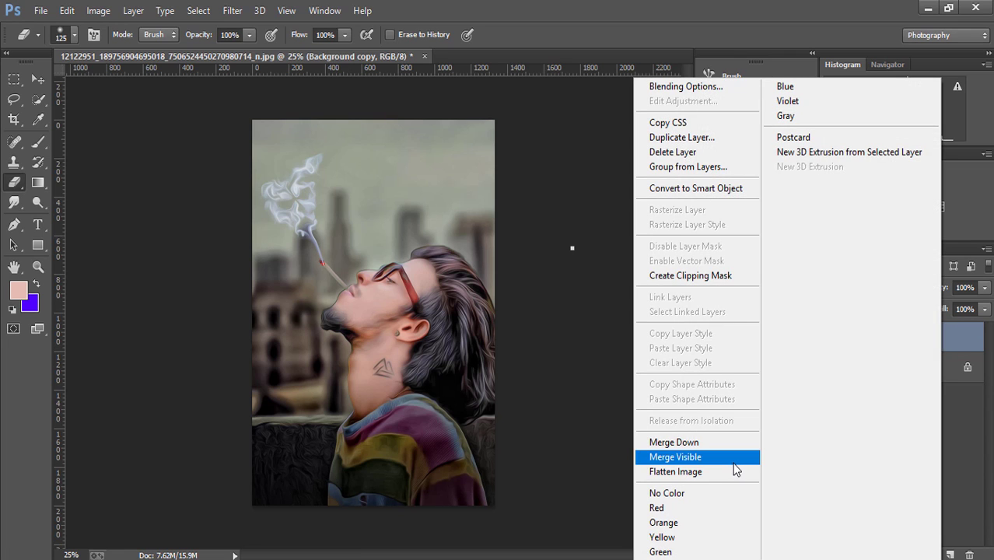
left_click(728, 470)
left_click(40, 11)
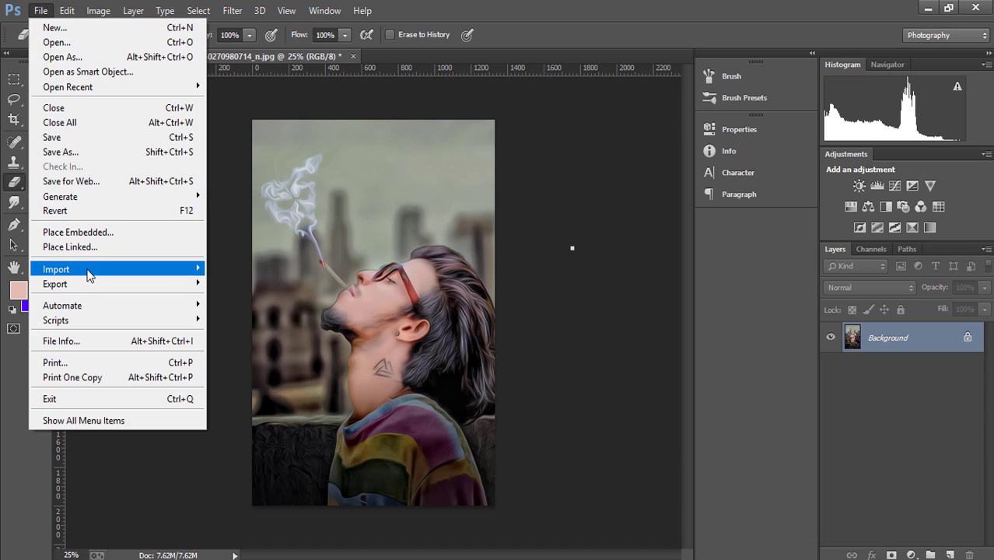
left_click(78, 232)
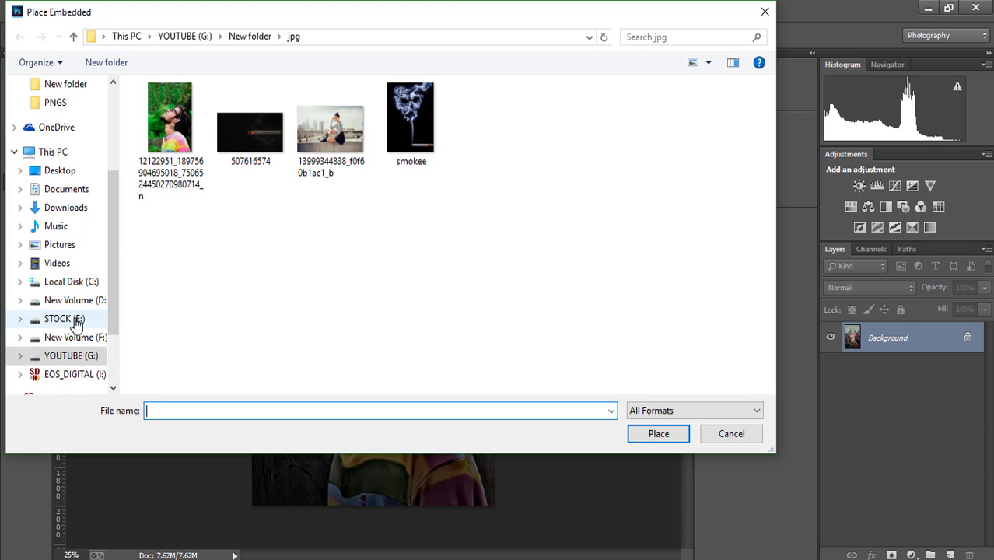
left_click(70, 318)
left_click(170, 241)
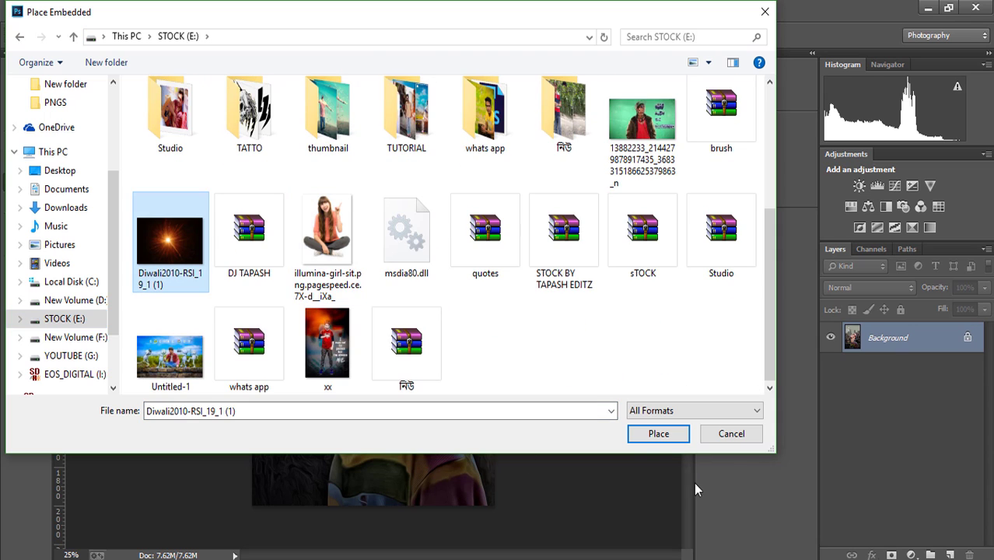
left_click(658, 434)
- Commit the placed sparkle layer and set its blend mode to Screen
right_click(384, 294)
left_click(517, 304)
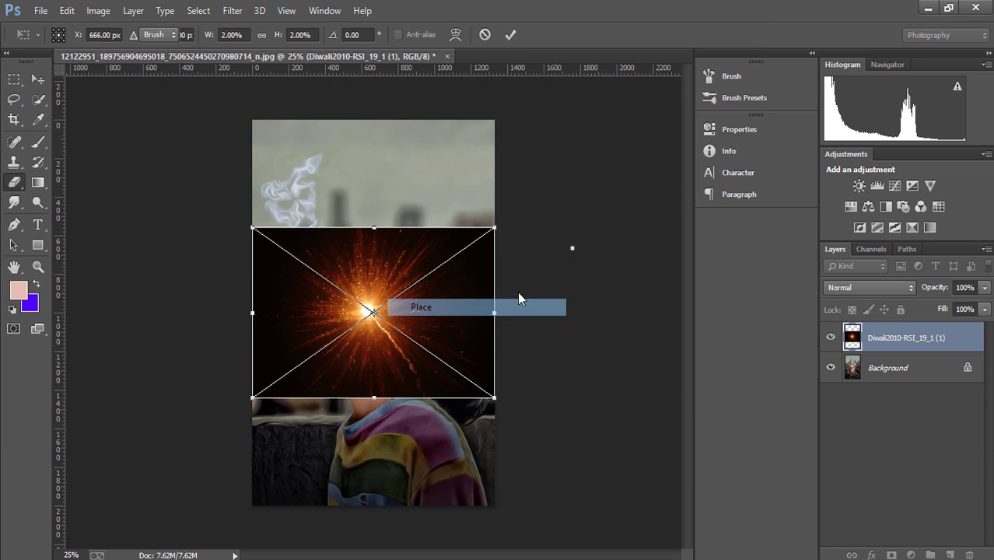
left_click(905, 287)
left_click(855, 141)
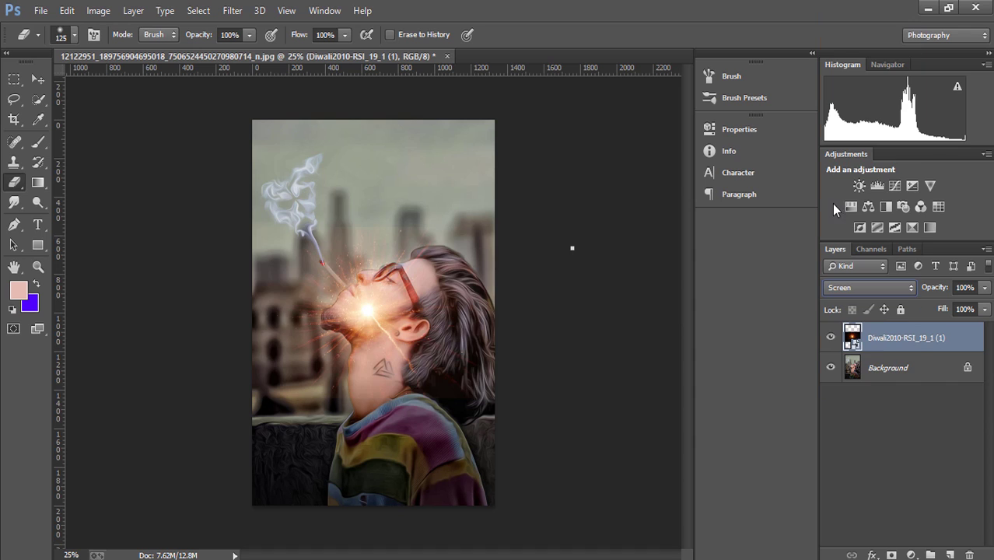
- Give the sparkle layer a 20.9-pixel Gaussian Blur and rasterize it
left_click(232, 12)
mouse_move(239, 196)
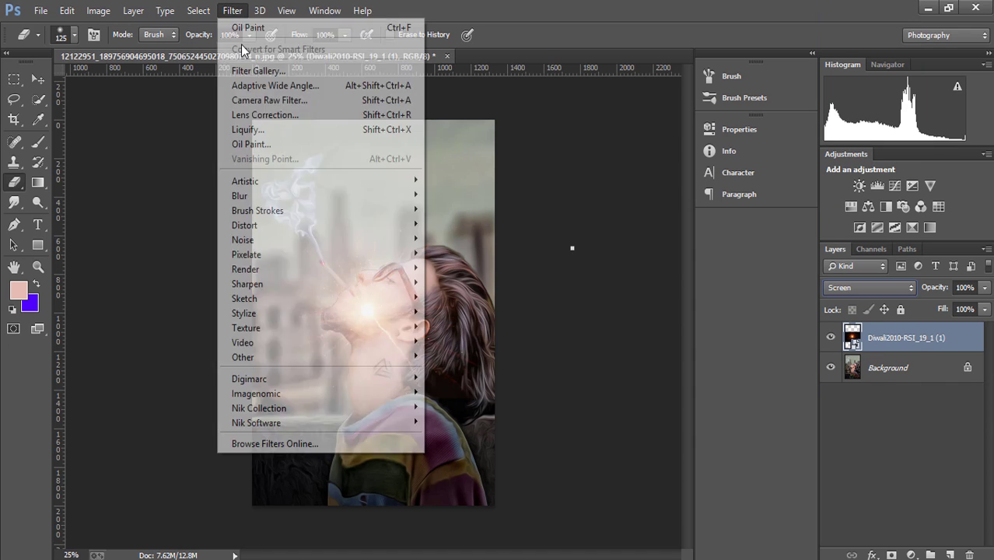
left_click(463, 304)
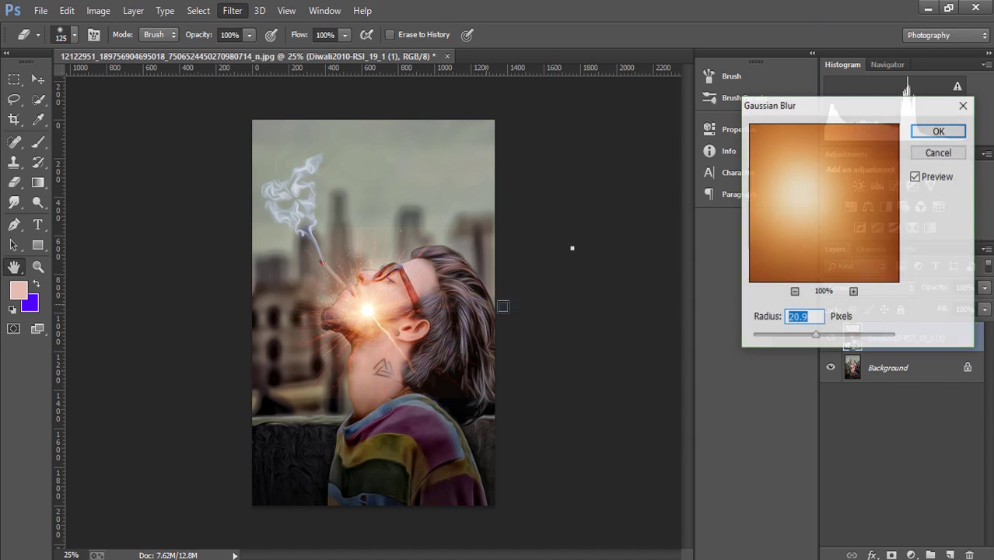
left_click(939, 132)
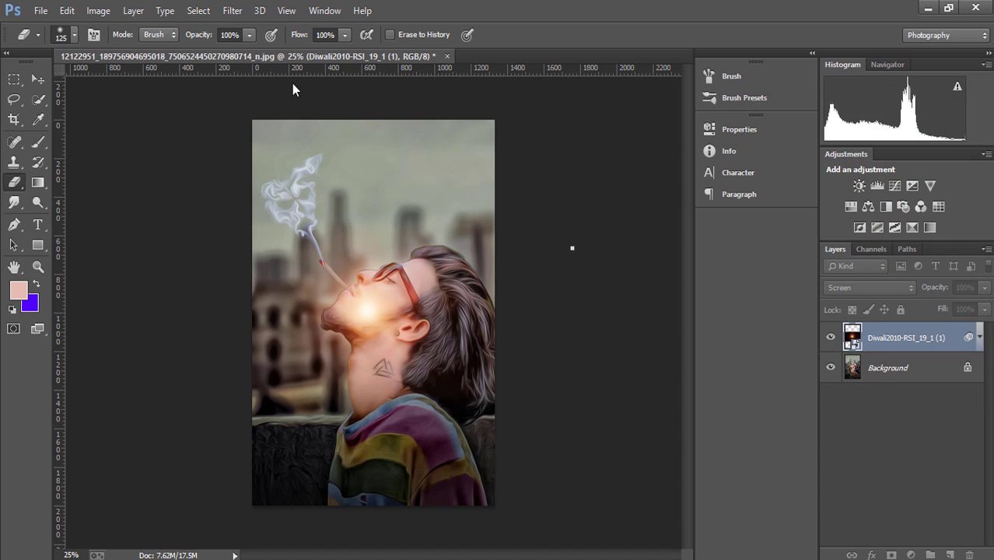
left_click(98, 11)
right_click(893, 342)
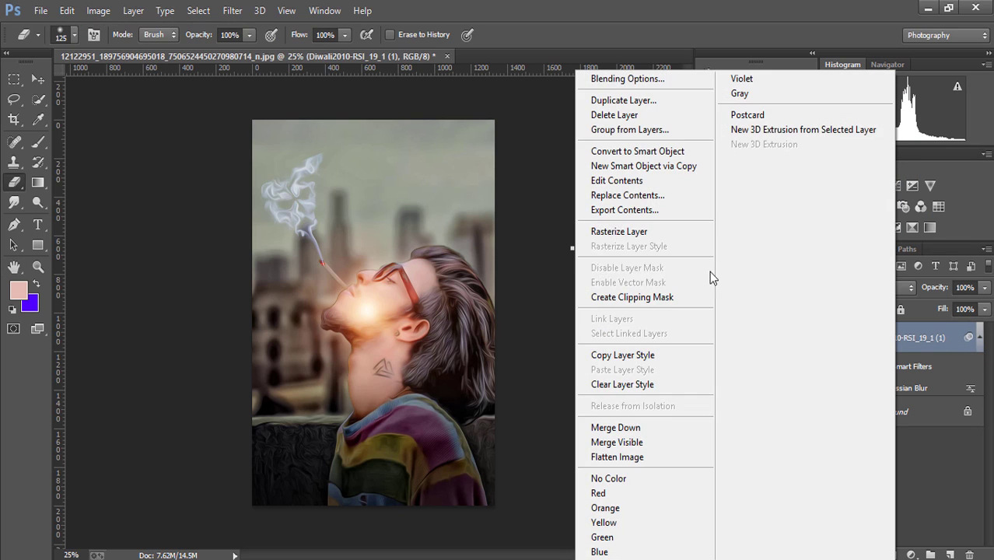
left_click(676, 230)
- Recolour the glow with Hue/Saturation: Hue -21, Saturation +100, Lightness -5
left_click(98, 11)
mouse_move(119, 50)
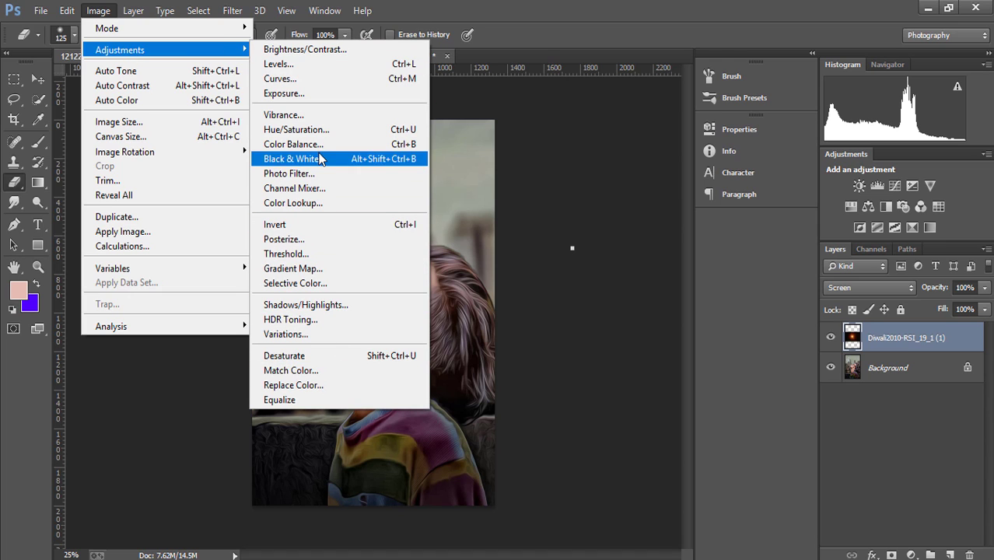
left_click(315, 130)
left_click_drag(783, 246, 856, 246)
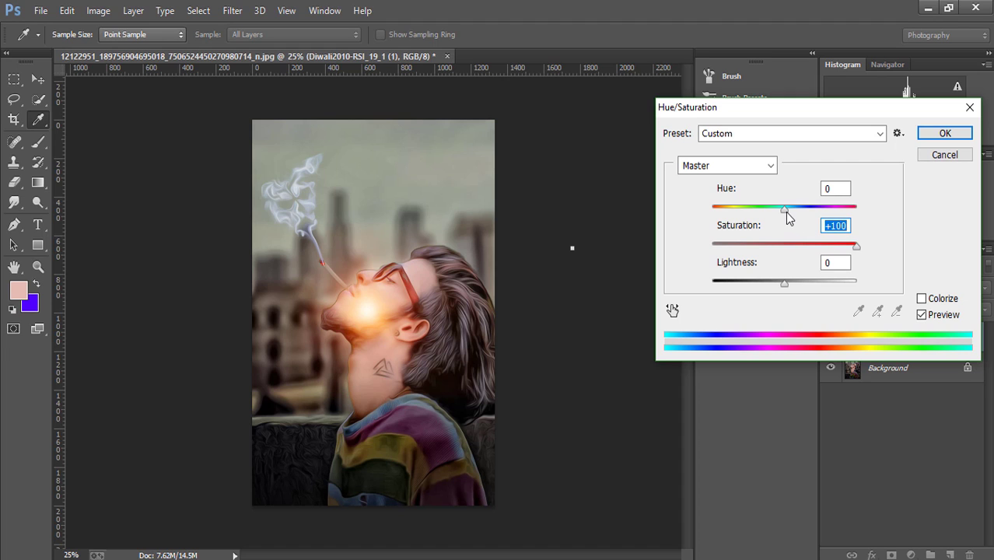
mouse_move(784, 208)
left_mouse_down()
mouse_move(708, 207)
mouse_move(845, 204)
mouse_move(759, 203)
left_mouse_up()
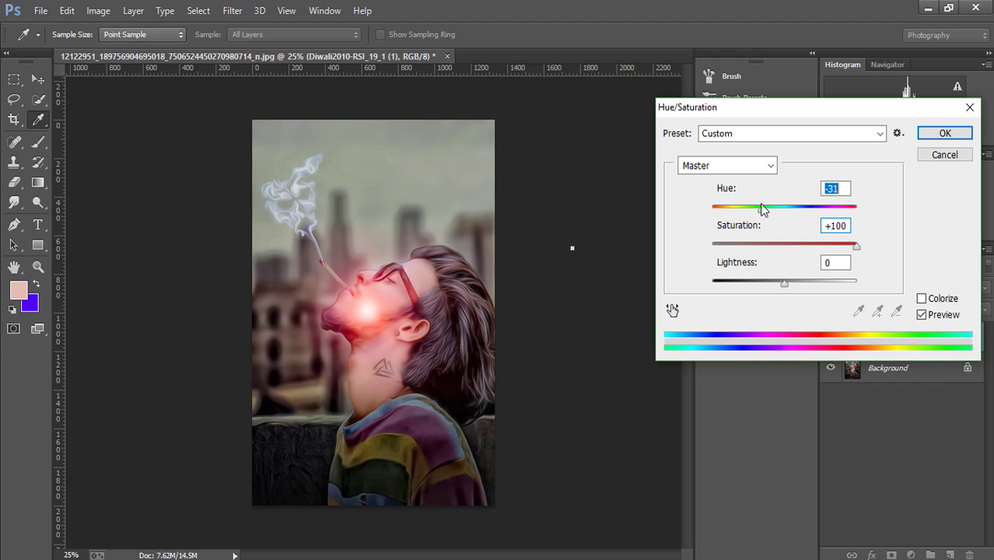
mouse_move(785, 282)
left_mouse_down()
mouse_move(793, 282)
mouse_move(780, 282)
left_mouse_up()
left_click_drag(761, 211, 775, 217)
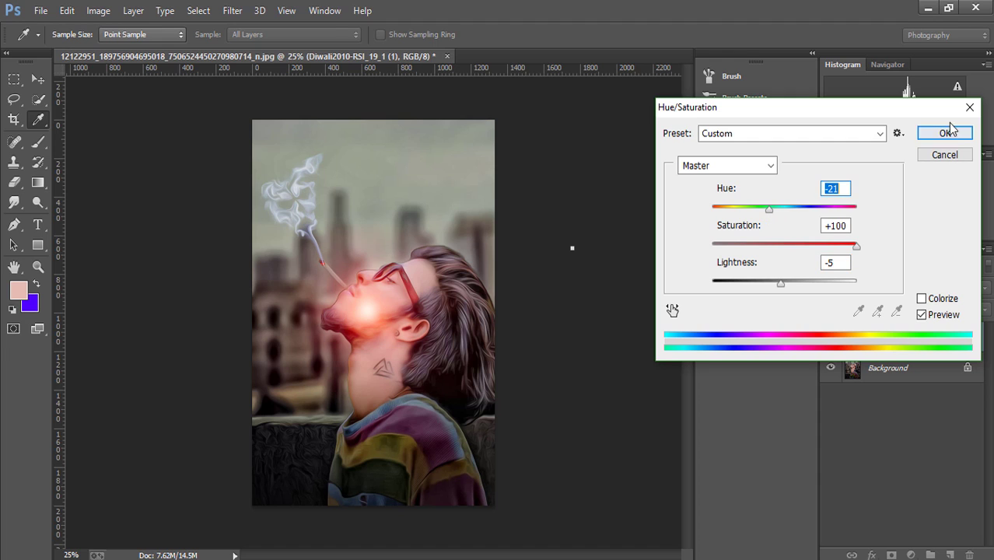
left_click(943, 133)
- Move the glow over the cigarette tip, hide transform controls, and select the Background layer
left_click(38, 79)
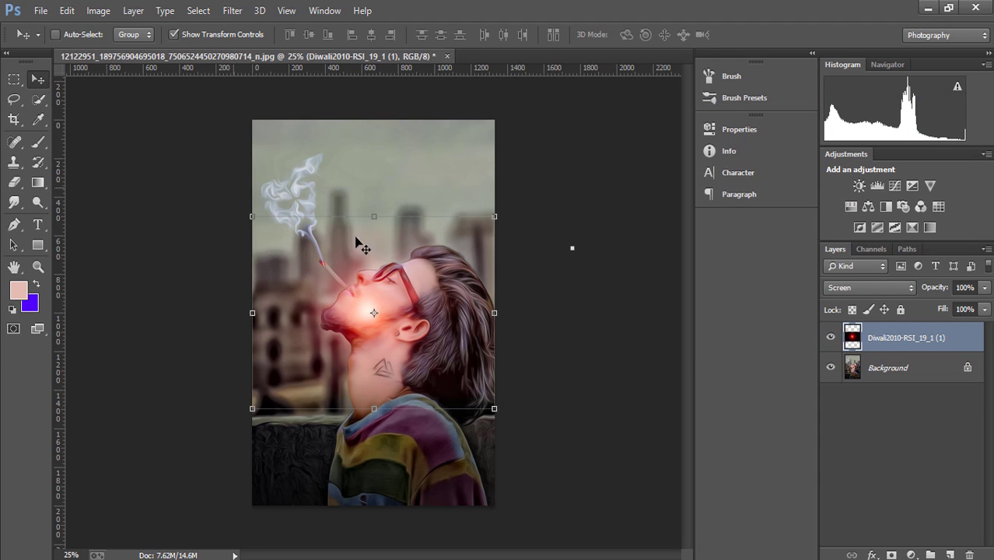
mouse_move(421, 287)
left_mouse_down()
mouse_move(392, 247)
mouse_move(395, 258)
left_mouse_up()
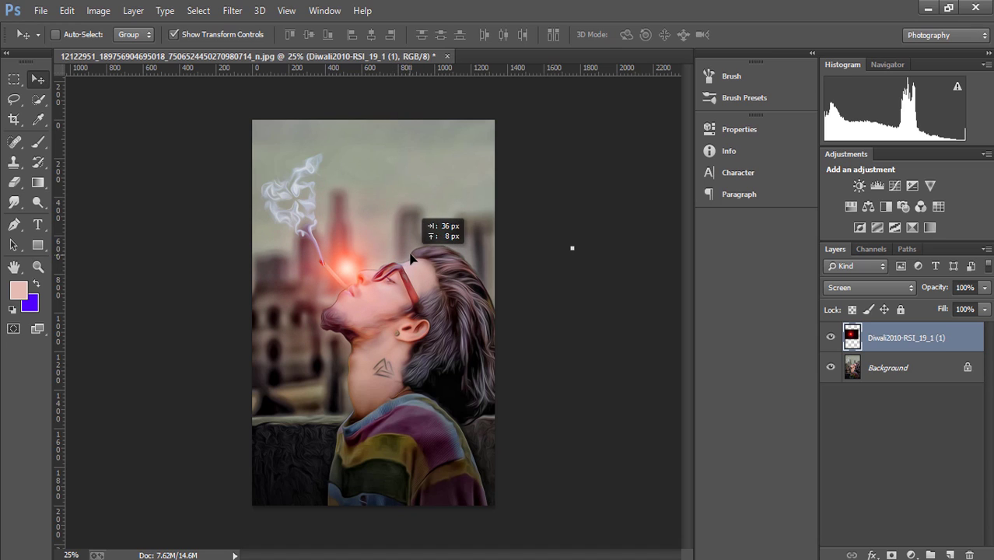
left_click_drag(396, 258, 423, 251)
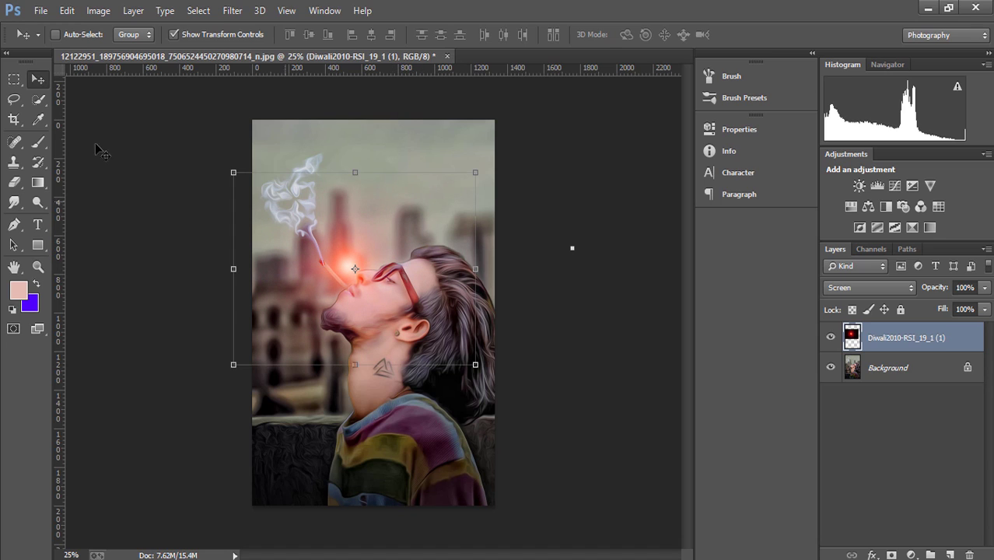
left_click(174, 34)
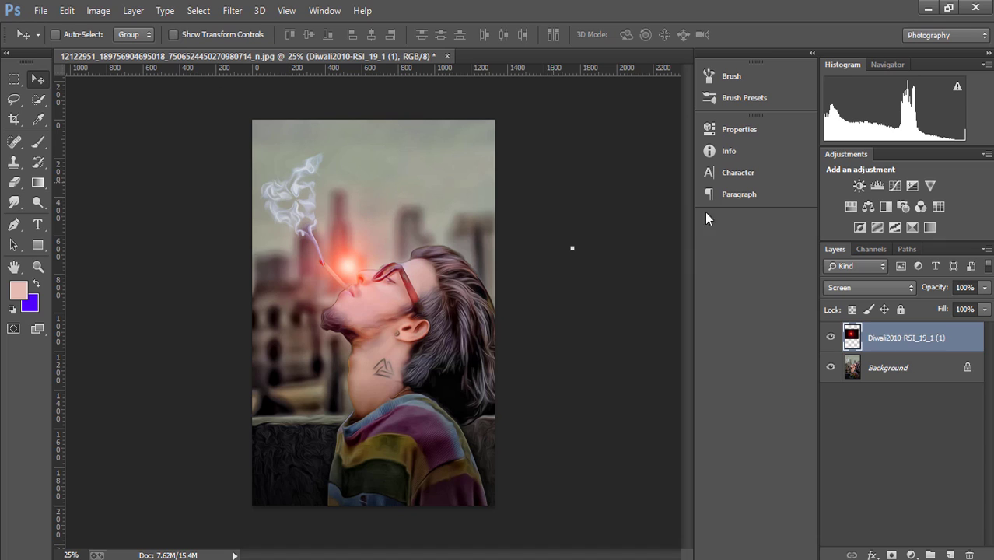
left_click(891, 377)
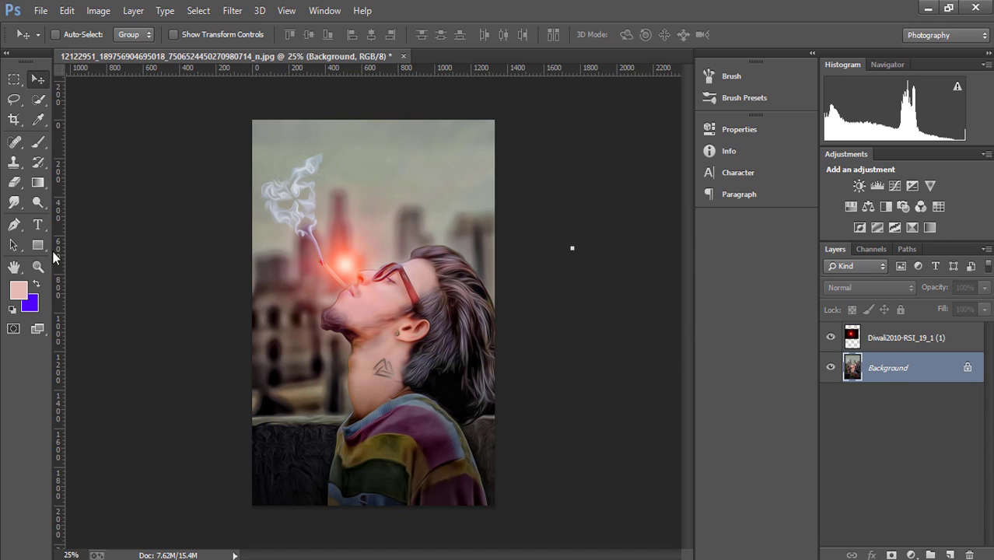
- Type the SMOKER title at the lower left and set its font to Alexis
left_click(44, 224)
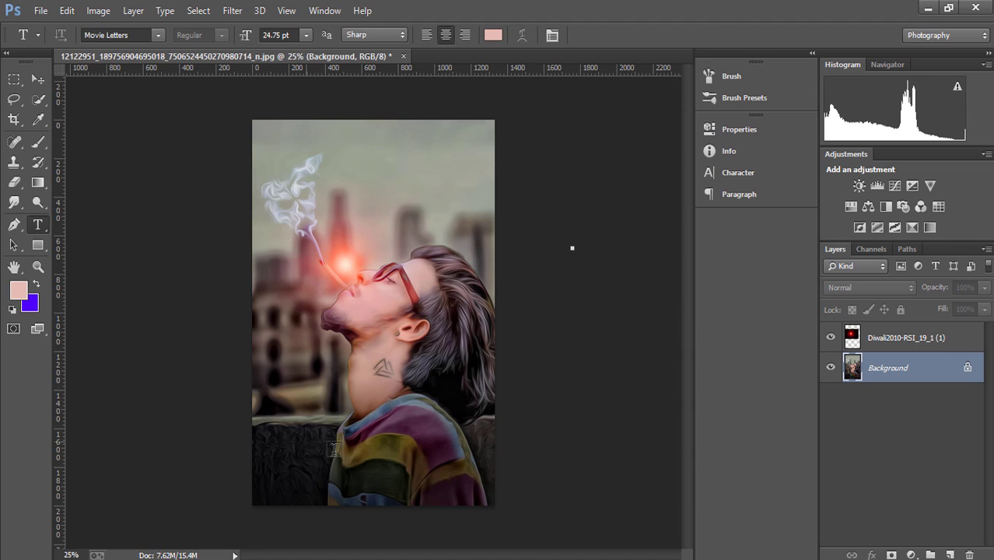
left_click(265, 460)
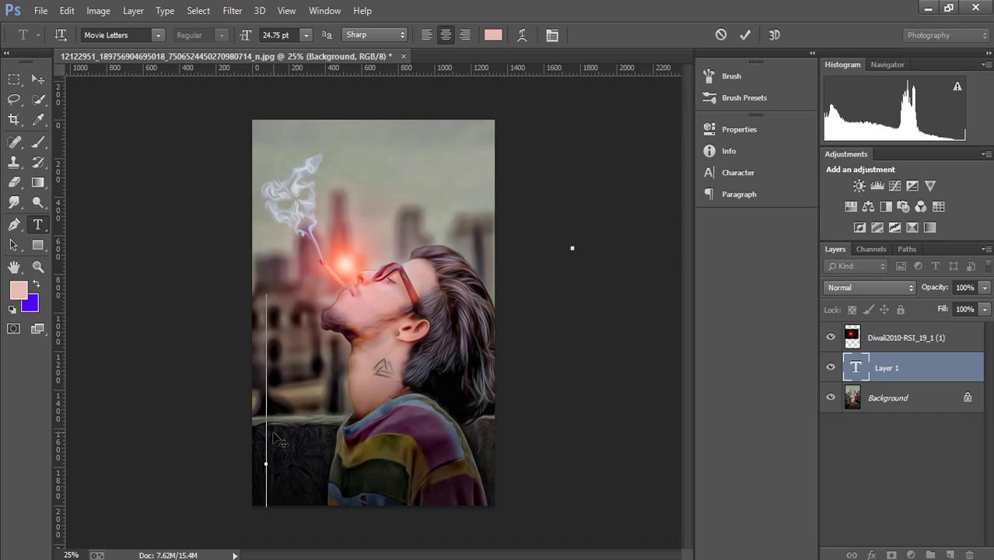
type("S")
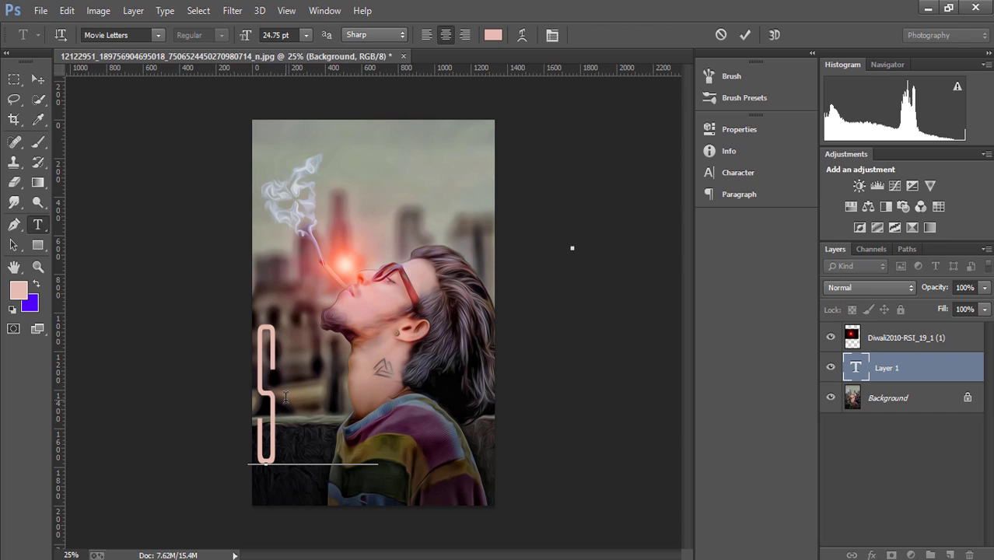
type("MOKE")
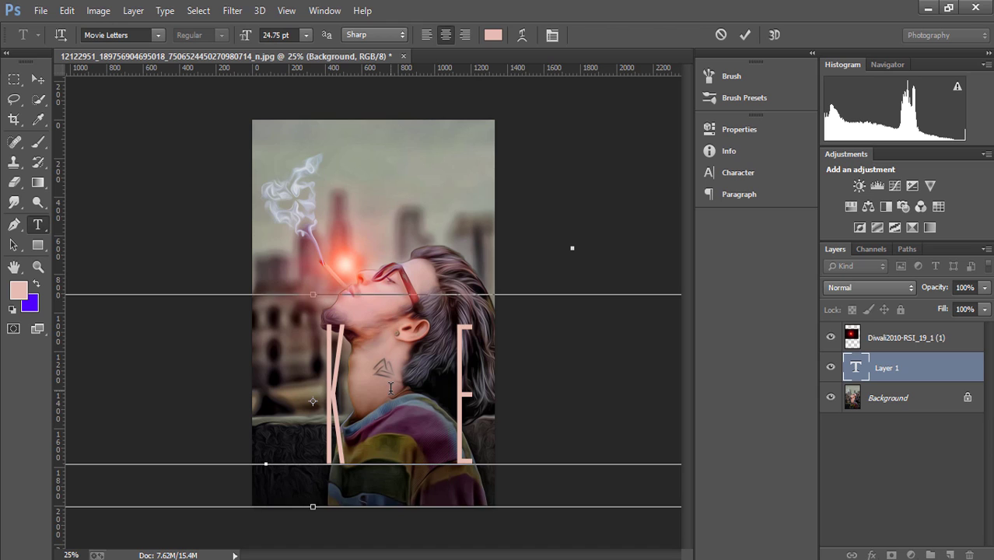
key("ctrl+a")
left_click(157, 35)
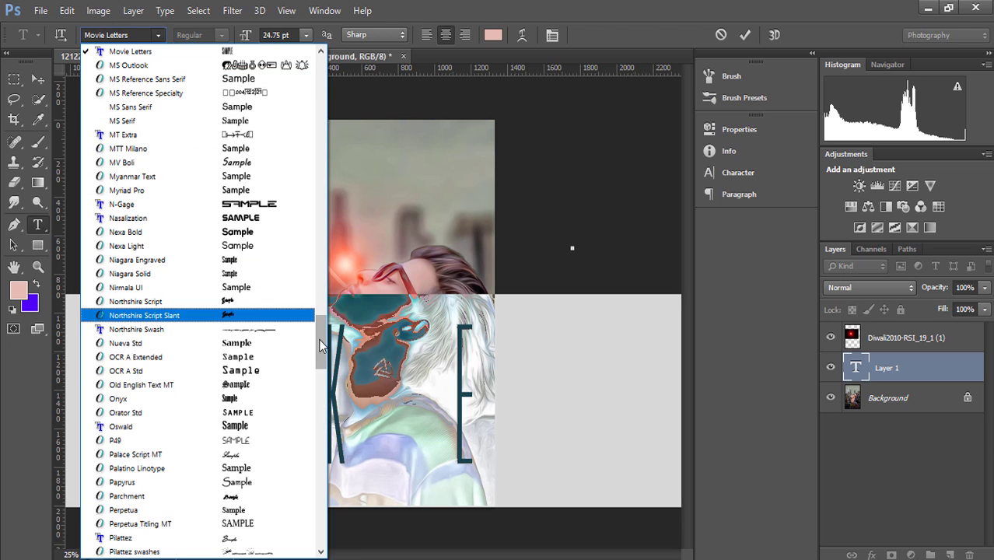
left_click_drag(318, 338, 325, 74)
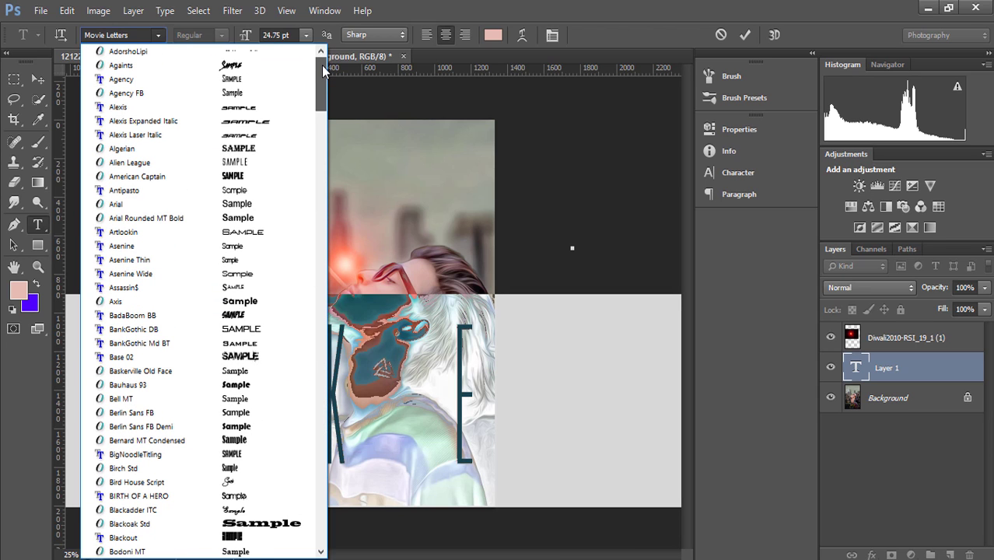
left_click(187, 109)
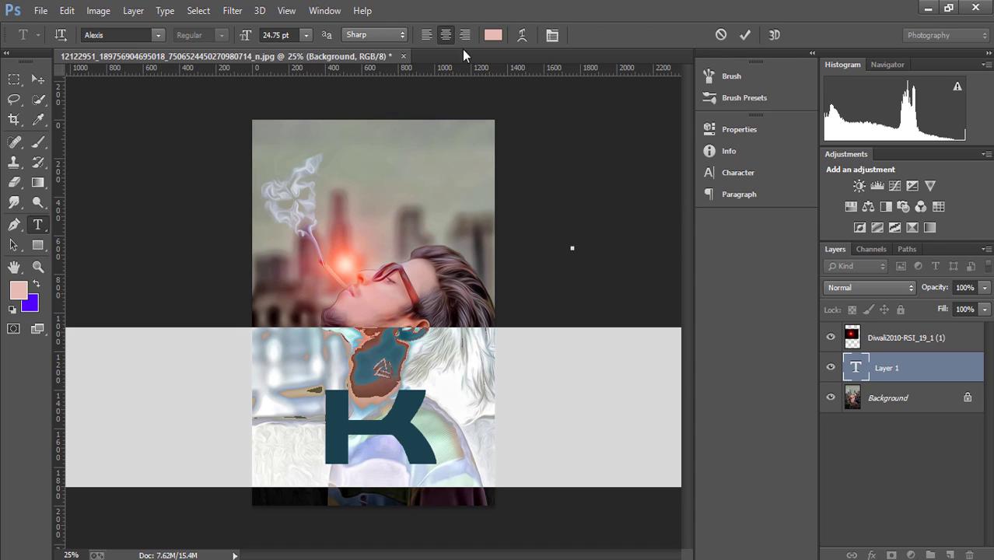
- Reduce the title's font size, then move and rescale it across the bottom
left_click(548, 38)
left_click_drag(547, 163, 533, 168)
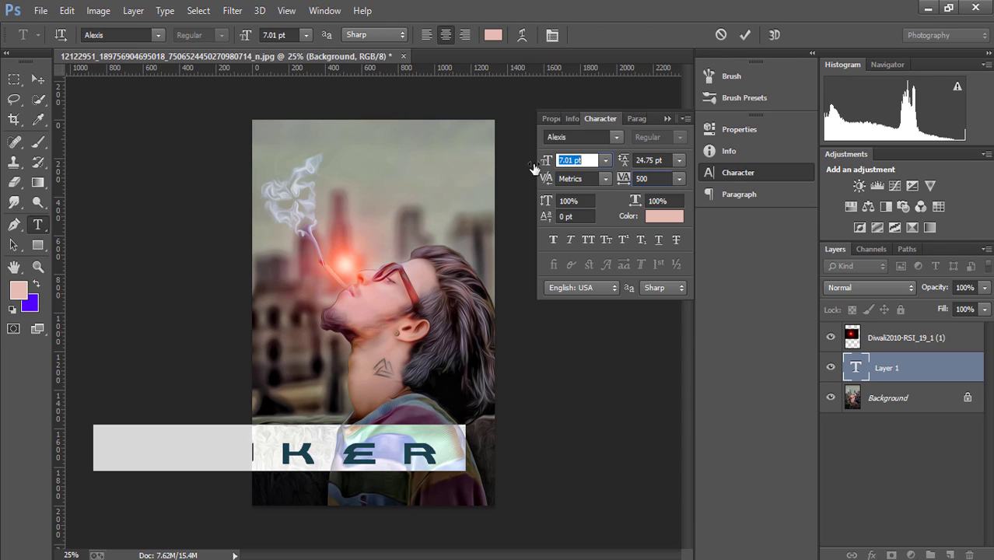
key("Tab")
key("Tab")
key("Tab")
left_click(666, 118)
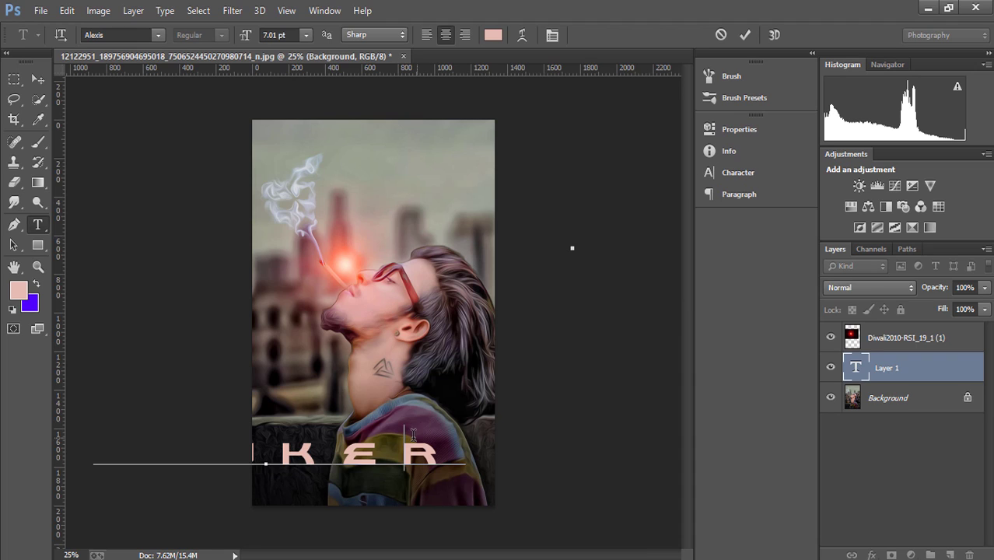
left_click_drag(343, 439, 492, 439)
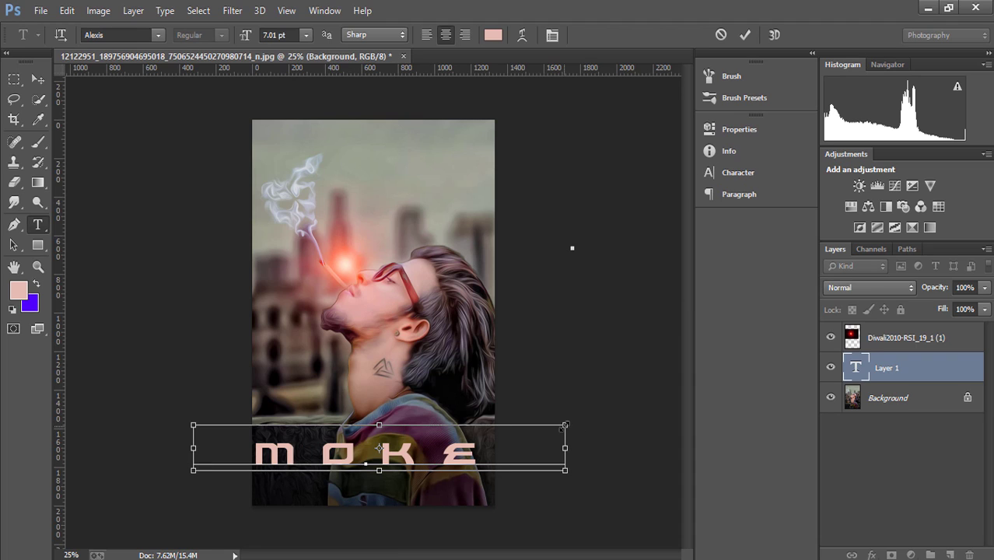
mouse_move(565, 426)
left_mouse_down()
mouse_move(484, 437)
mouse_move(526, 437)
mouse_move(437, 459)
mouse_move(467, 453)
left_mouse_up()
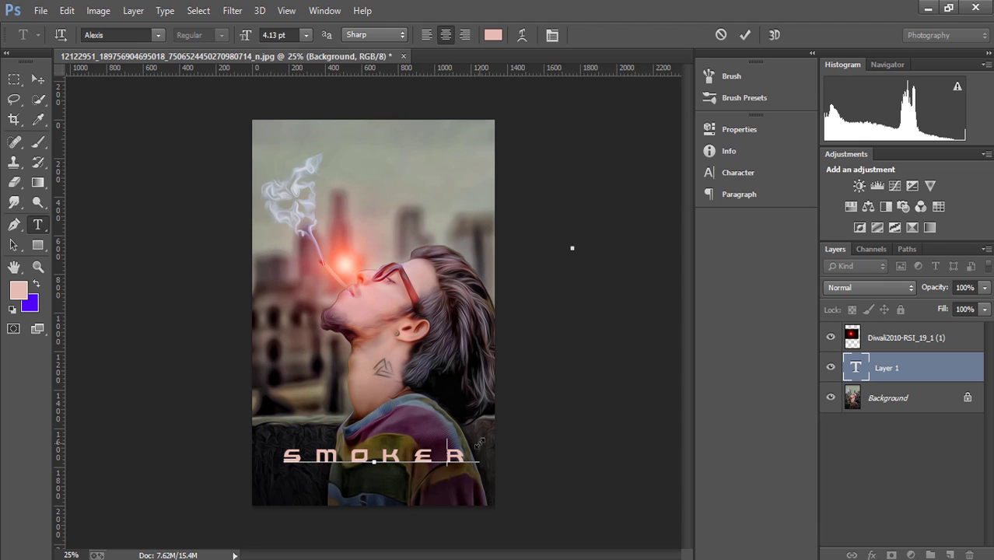
left_click_drag(480, 445, 600, 419)
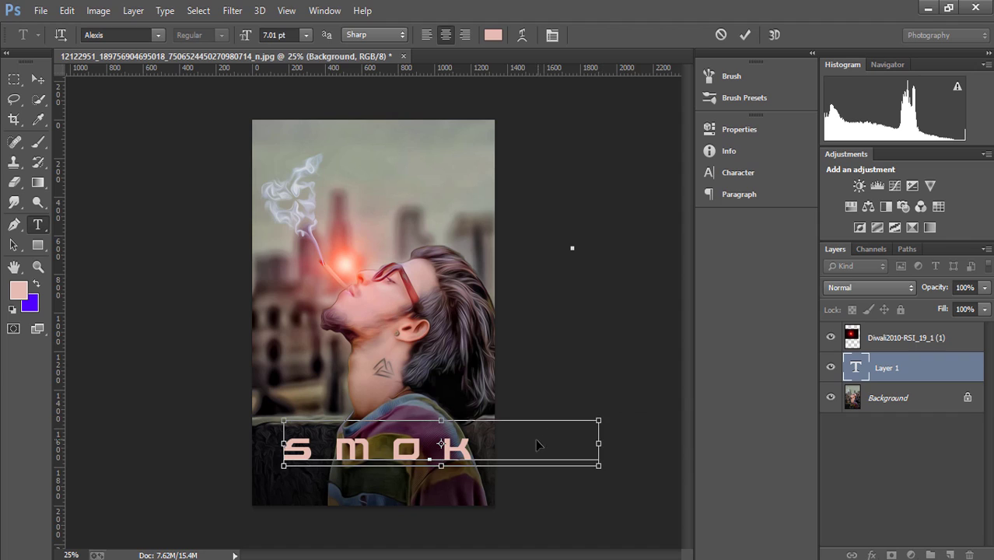
- Tighten the title's tracking to 220, reposition it low, and commit the text
key("ctrl")
key("ctrl+a")
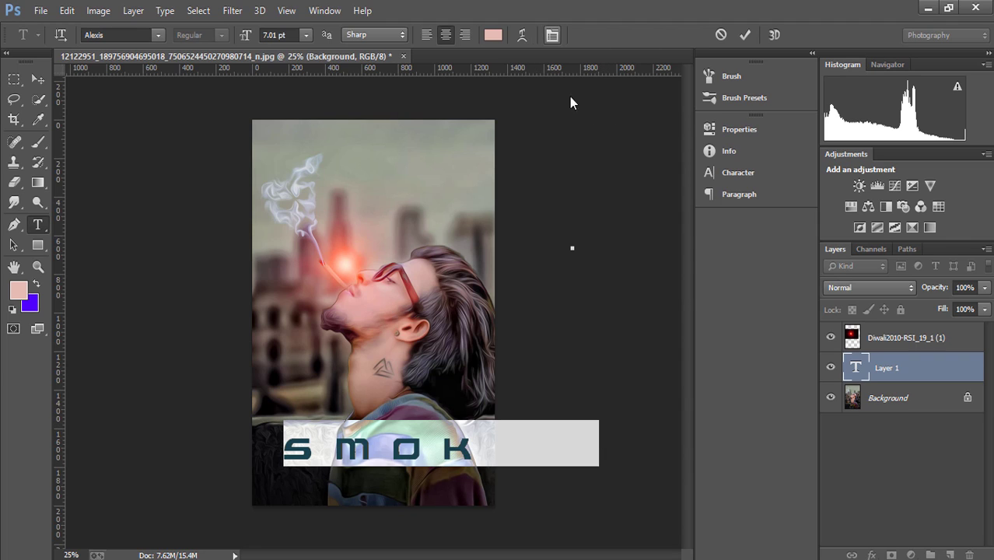
key("ctrl+t")
left_click_drag(626, 180, 616, 180)
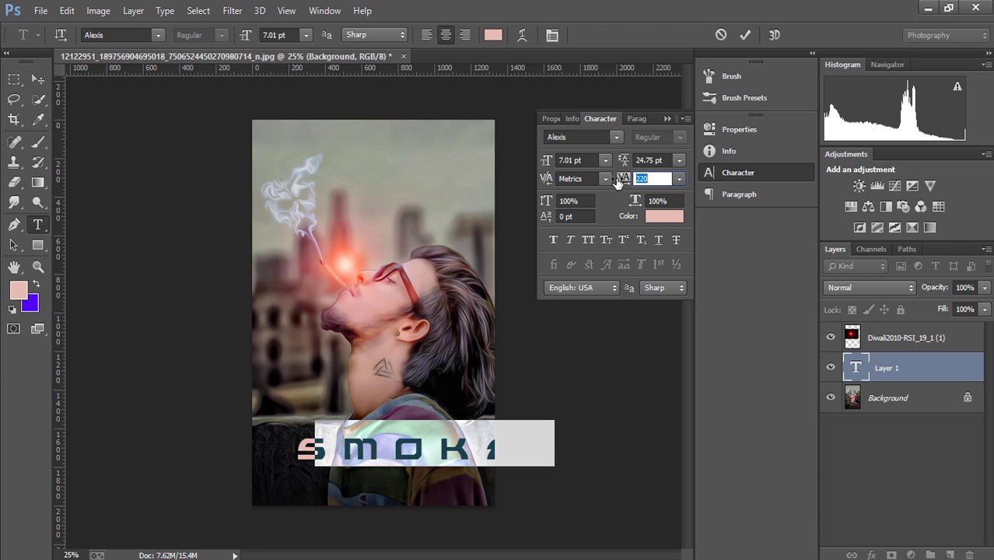
left_click(666, 118)
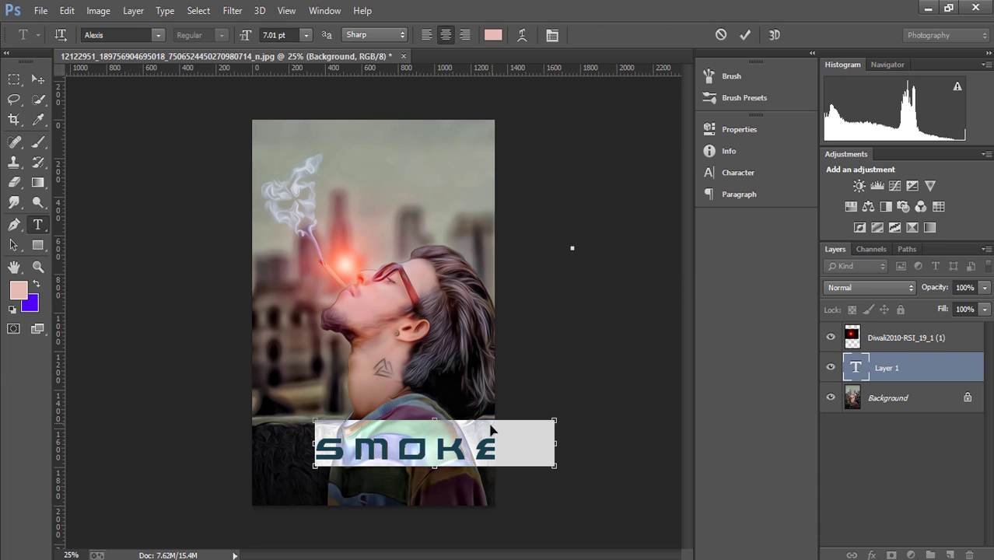
mouse_move(482, 445)
left_mouse_down()
mouse_move(420, 455)
mouse_move(458, 440)
mouse_move(493, 442)
left_mouse_up()
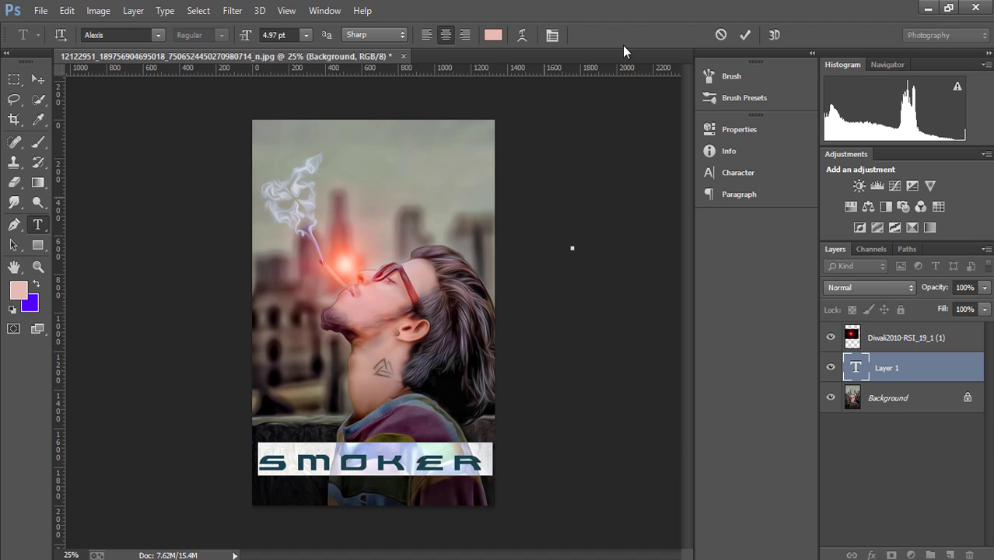
left_click(744, 35)
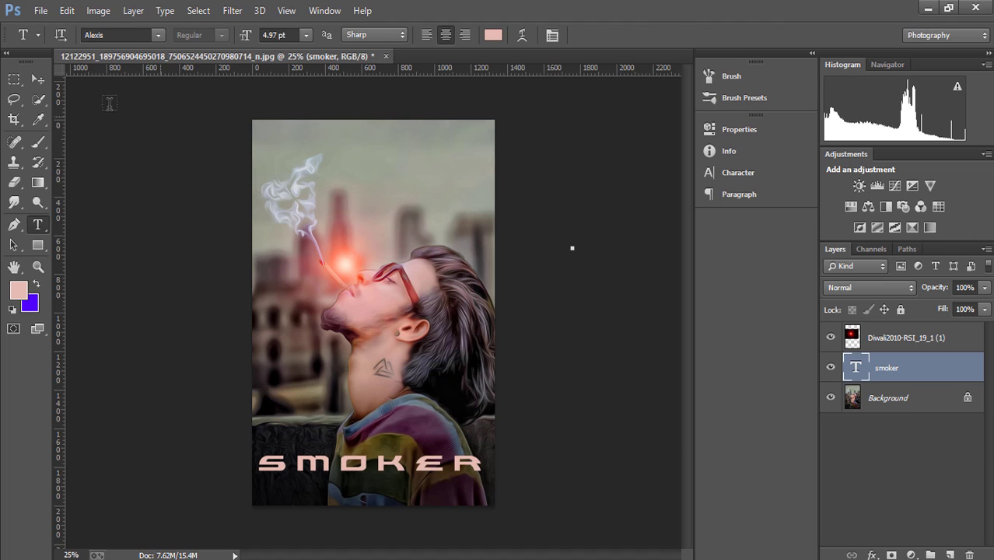
- Nudge the SMOKER title up and right and recolour it white (#ffffff)
left_click(37, 80)
left_click_drag(348, 467, 350, 464)
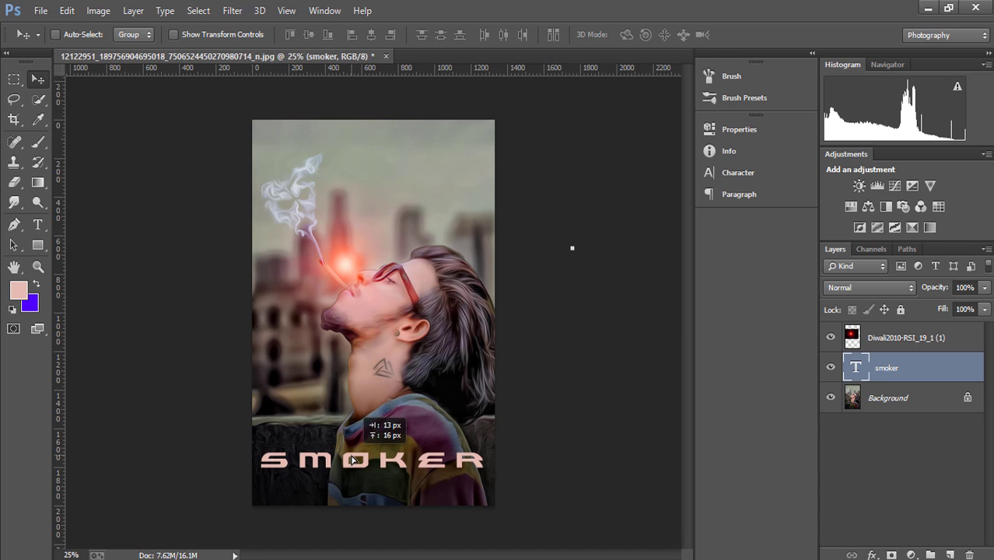
double_click(853, 368)
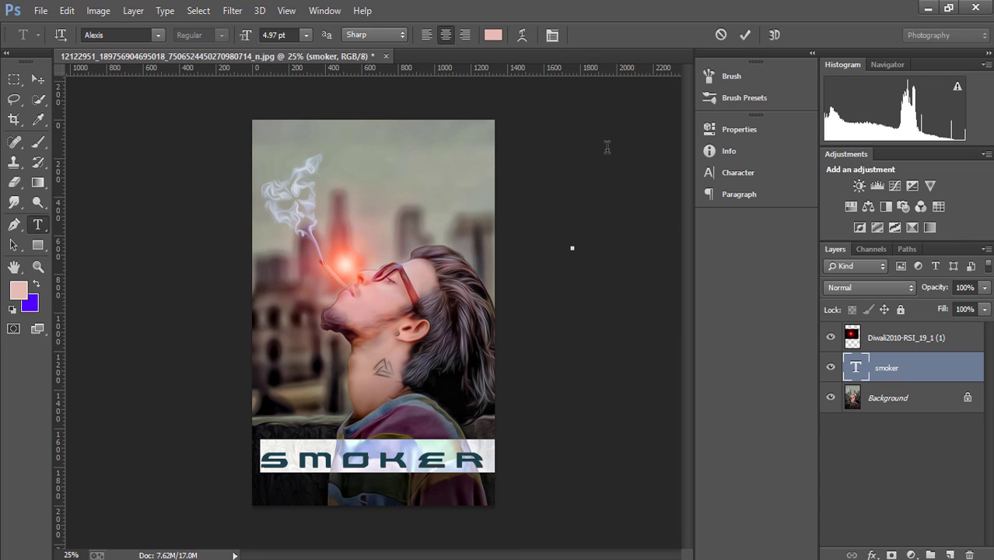
left_click(493, 35)
type("ffffff")
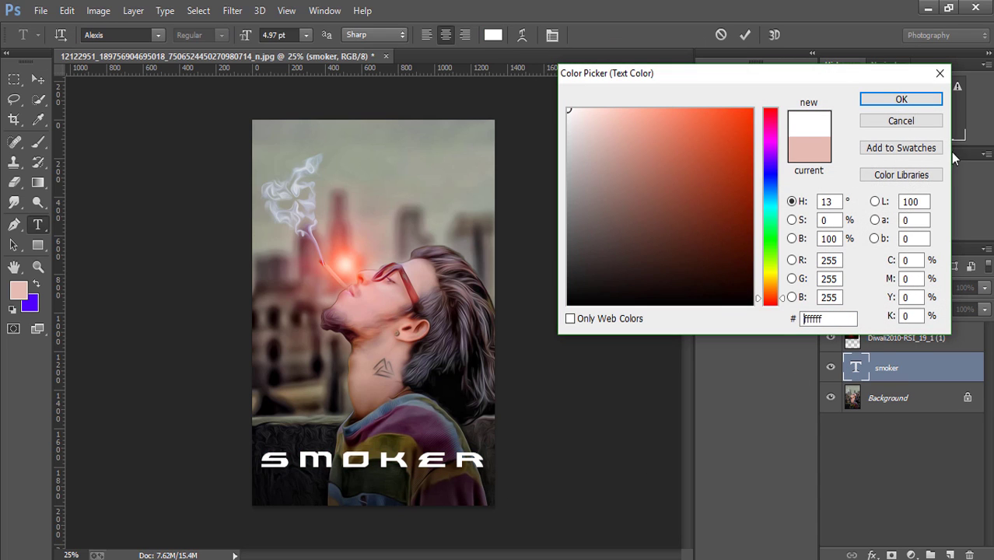
left_click(901, 99)
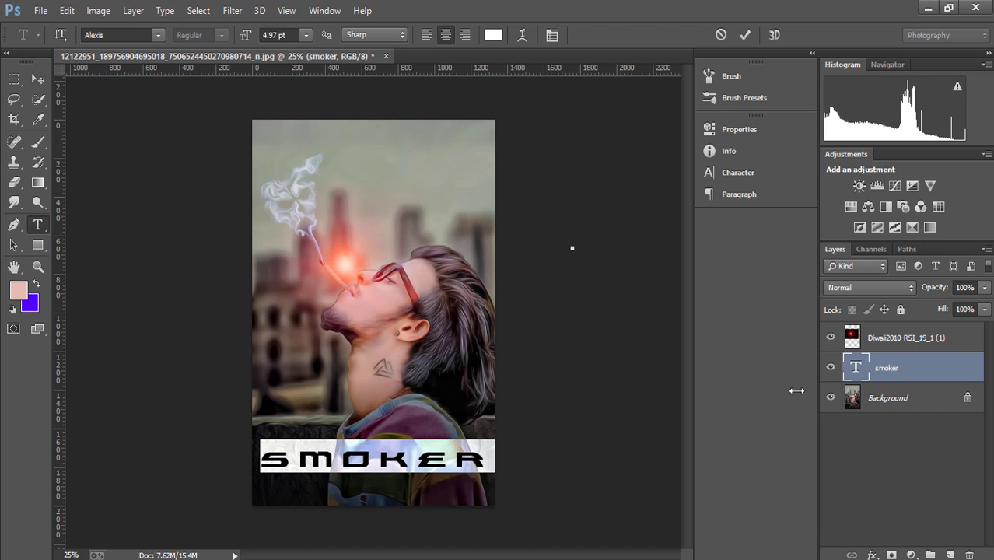
left_click(488, 454)
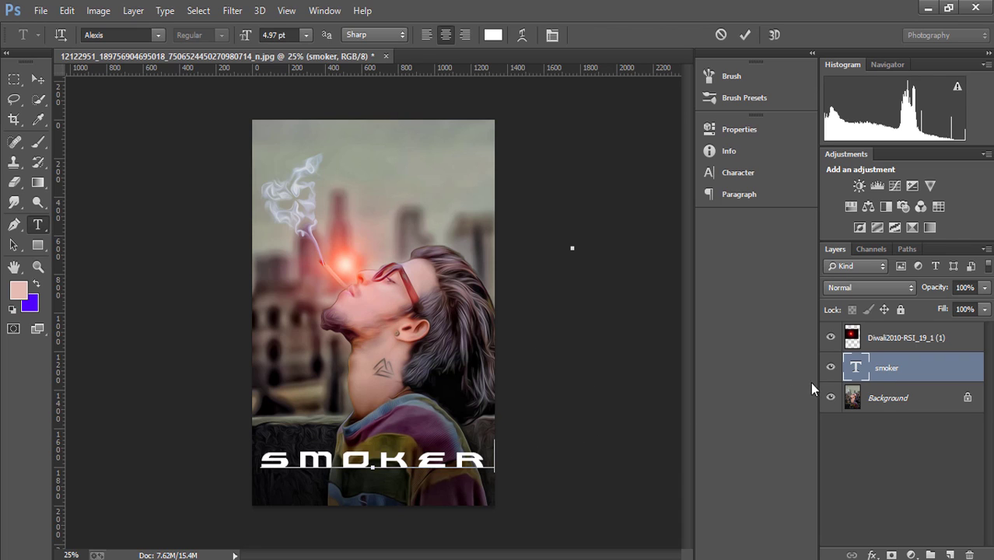
- Select the Background layer and switch to the Move tool
left_click(878, 402)
key("v")
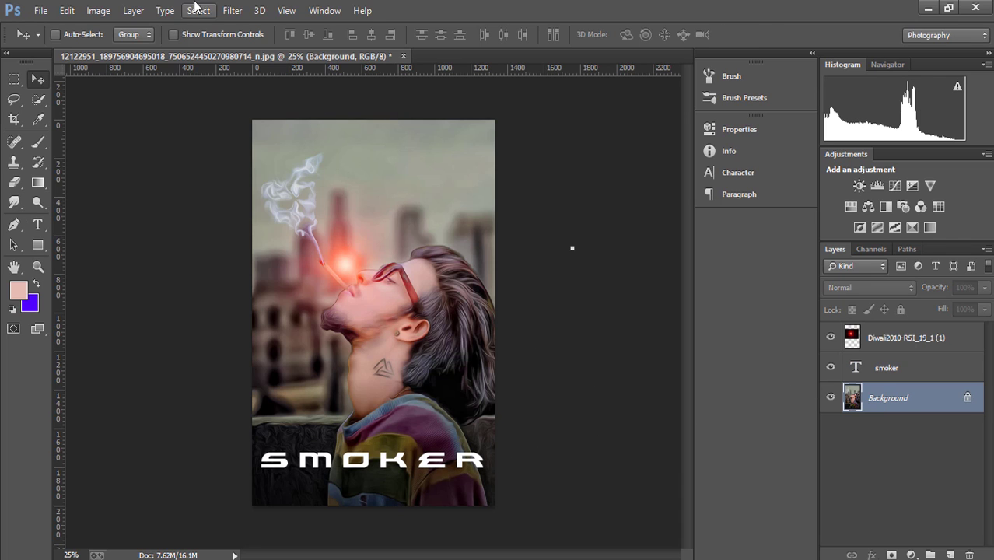
left_click(231, 10)
- Darken the lower portrait with a Camera Raw graduated filter, then shift the SMOKER title up
left_click(268, 103)
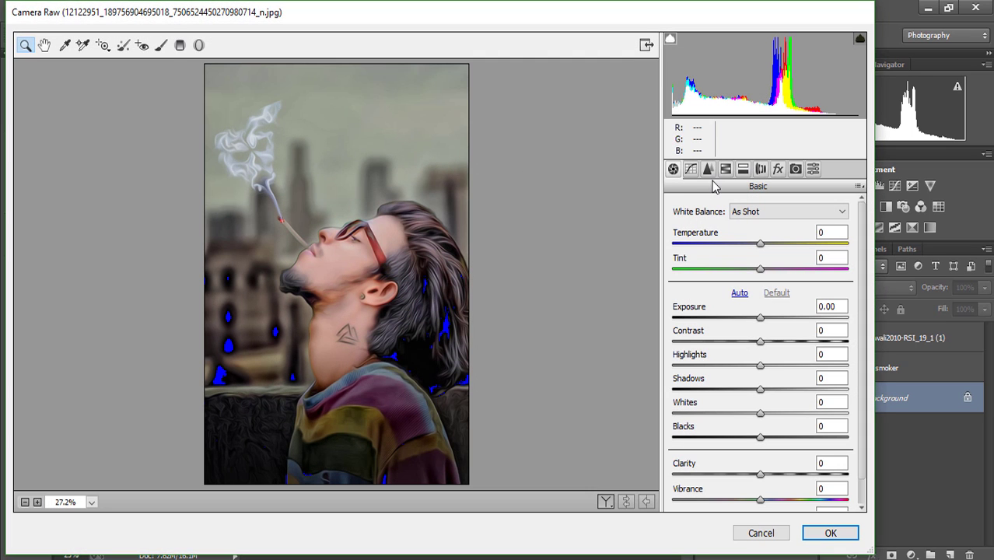
left_click(179, 45)
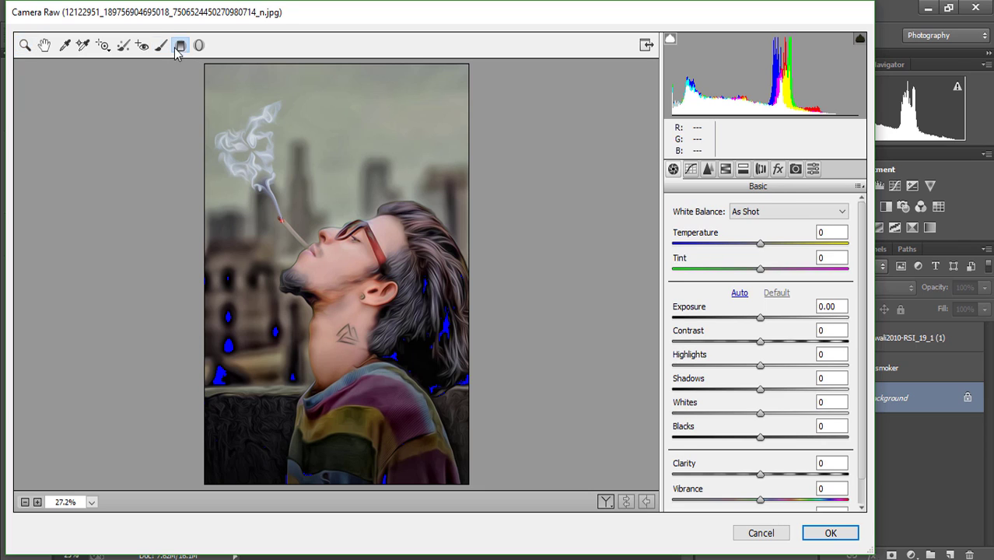
left_click_drag(340, 485, 342, 364)
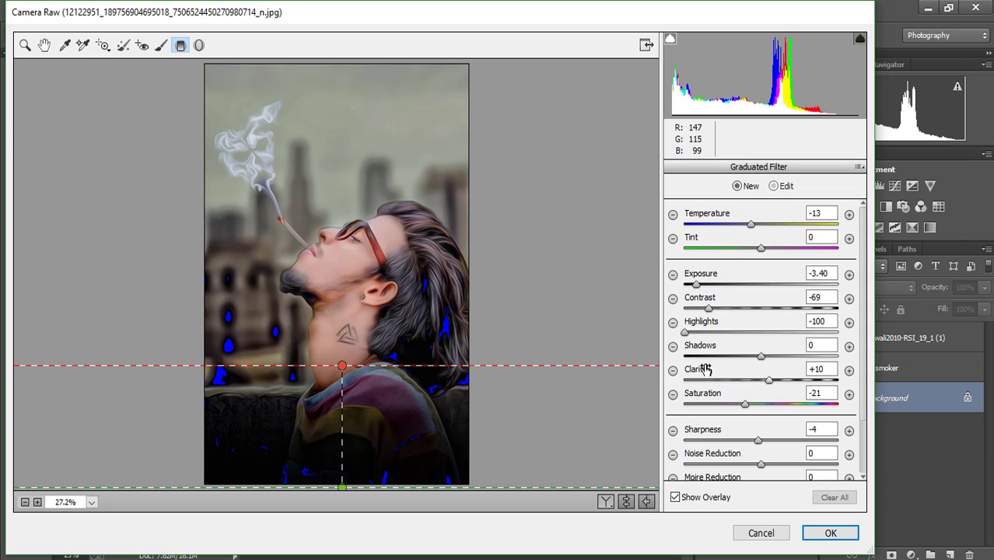
left_click_drag(700, 285, 725, 288)
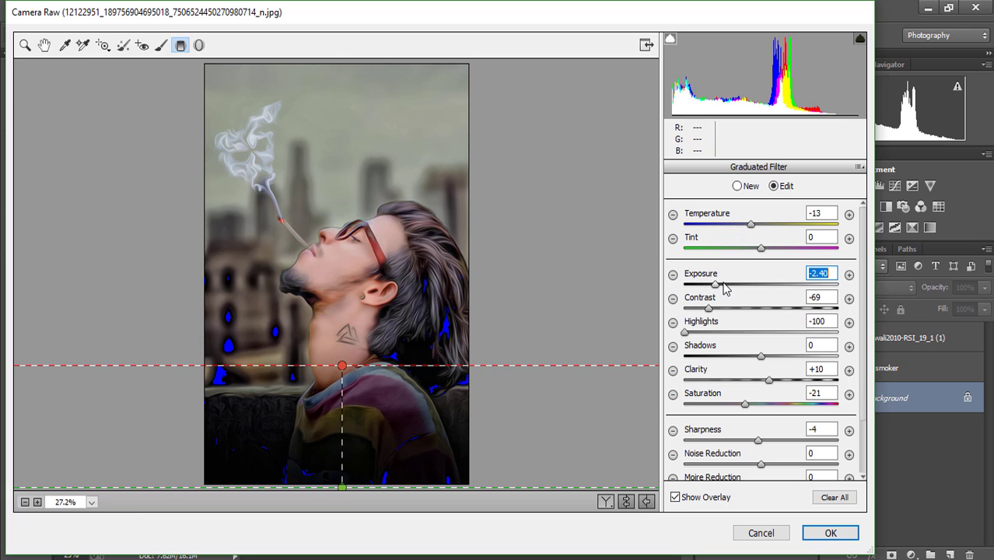
left_click(824, 533)
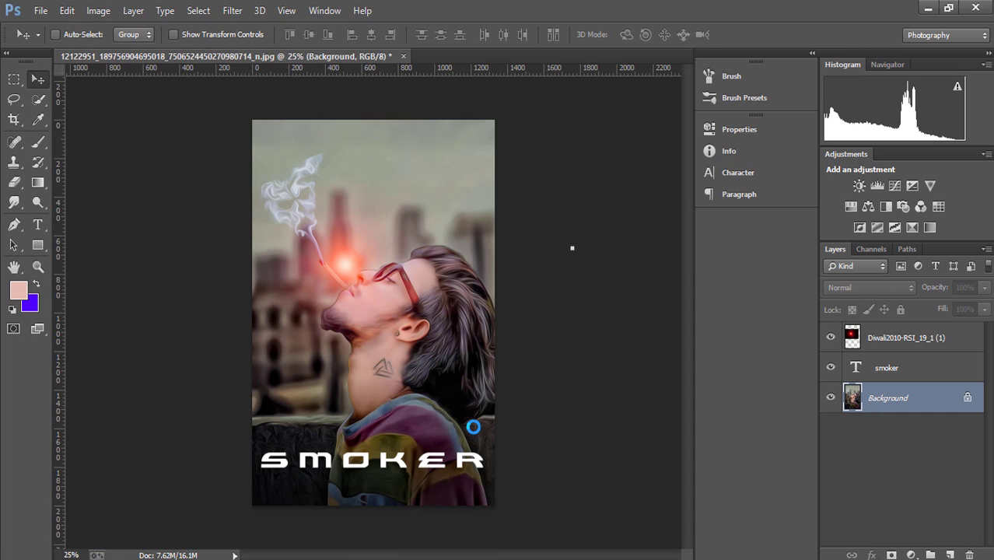
left_click(914, 374)
mouse_move(429, 461)
left_mouse_down()
mouse_move(442, 445)
mouse_move(442, 463)
left_mouse_up()
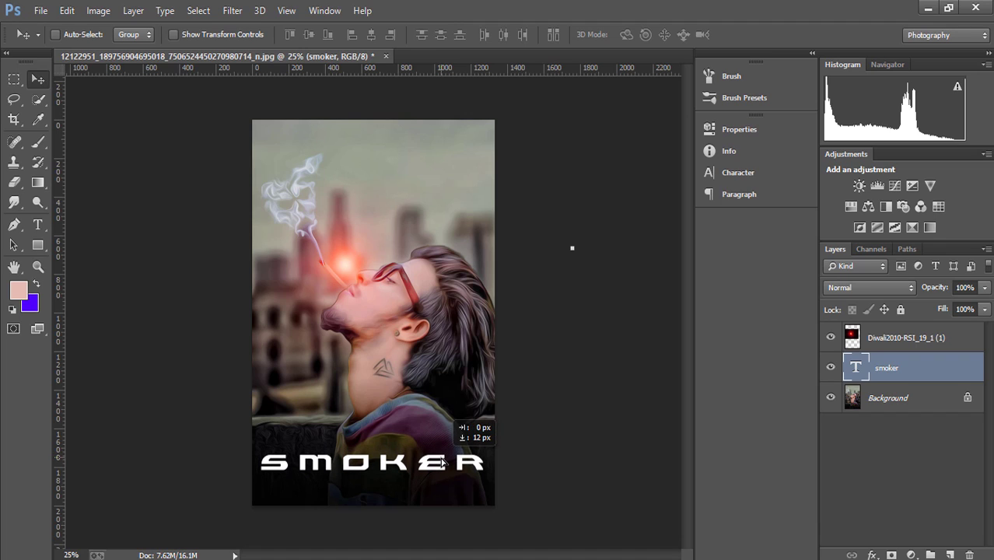
- Type the COMING SOON subtitle below SMOKER and set its font to Movie Letters
left_click_drag(441, 463, 441, 462)
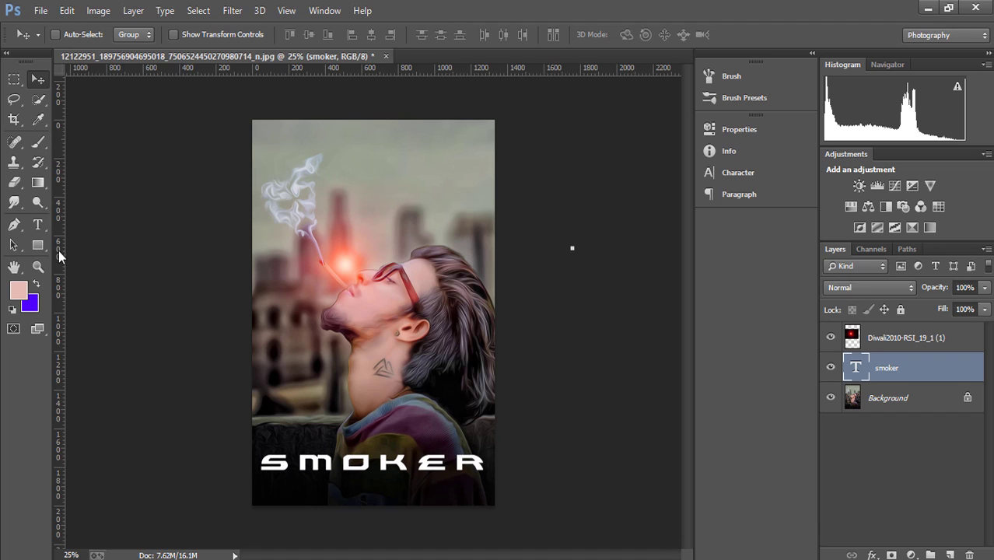
left_click(37, 225)
left_click(303, 493)
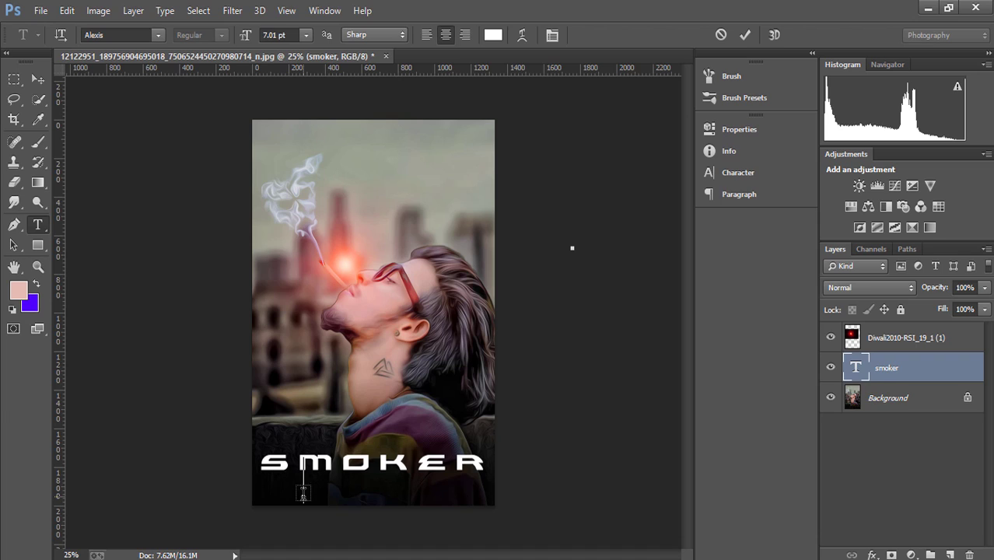
type("c")
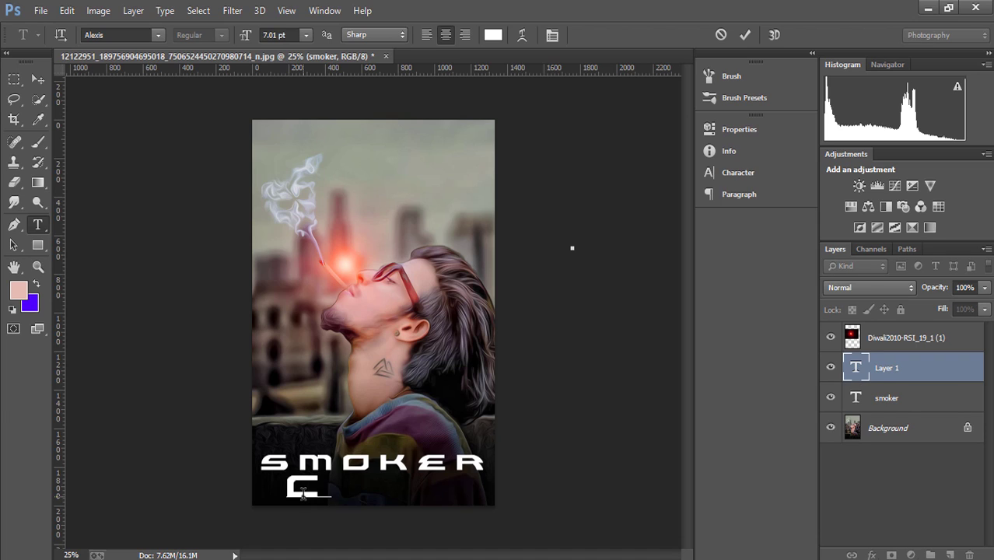
type("omin")
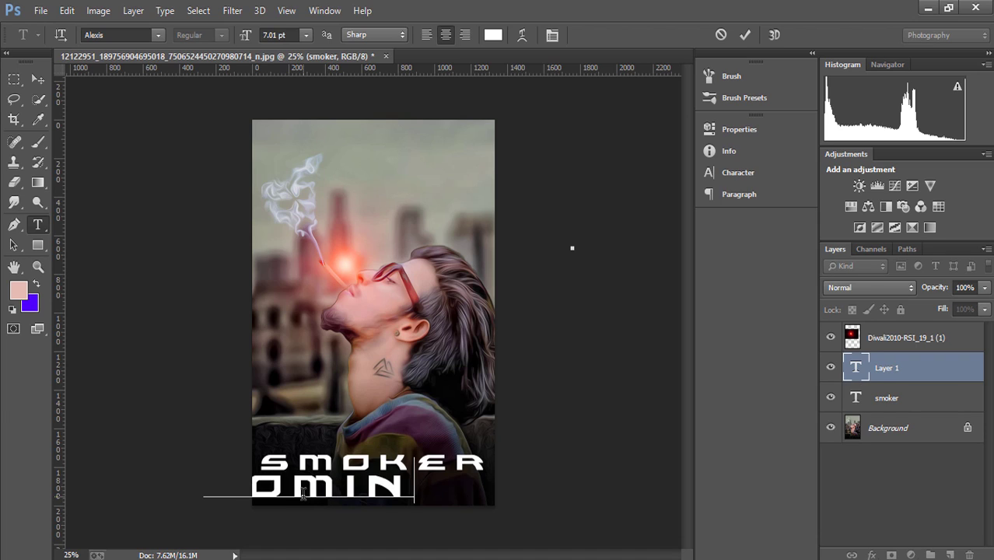
type("g ")
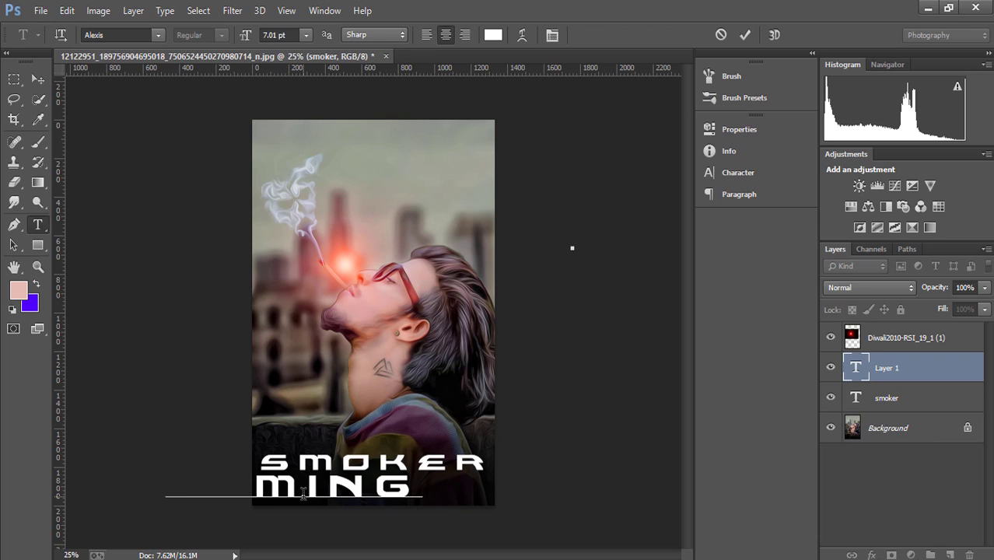
type("SOO")
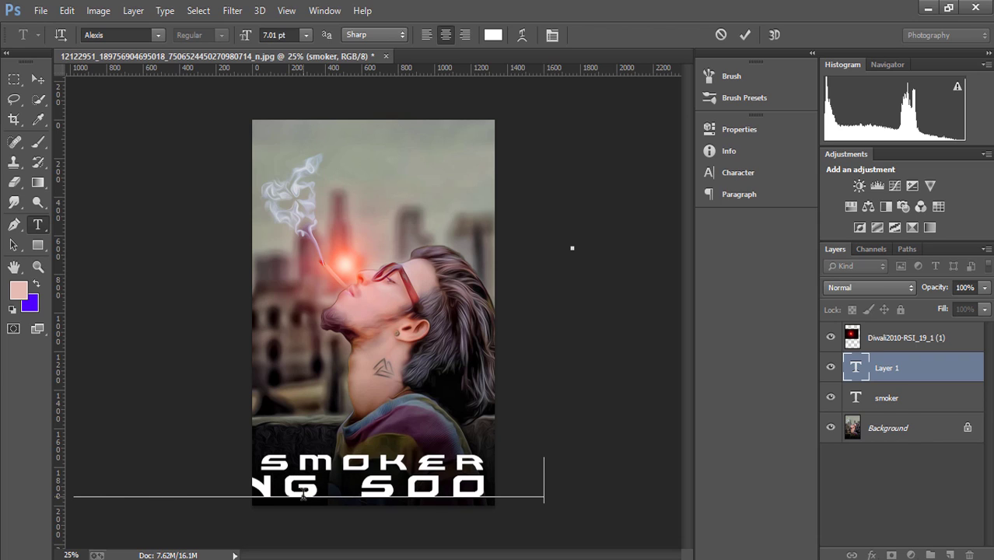
key("ctrl+a")
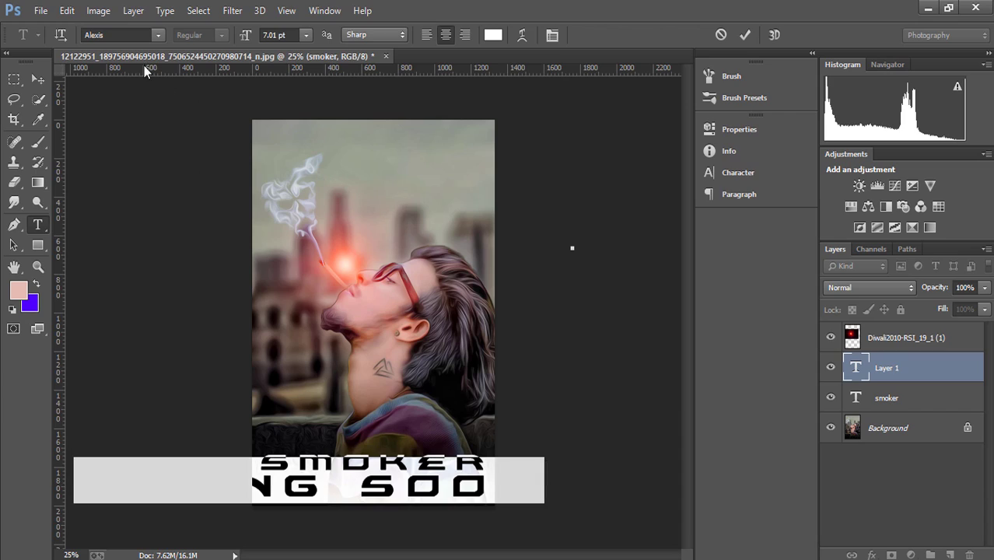
left_click(159, 35)
left_click_drag(323, 84, 324, 321)
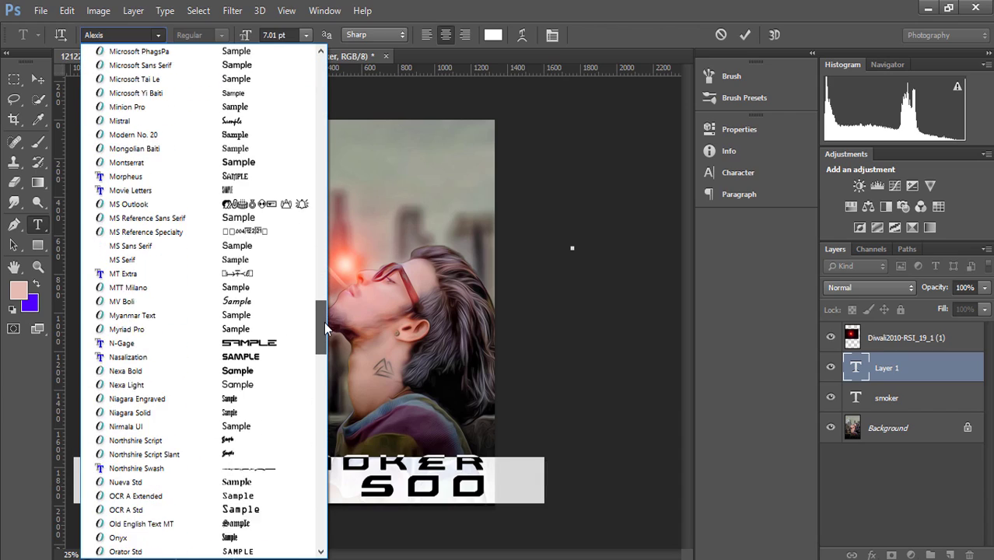
left_click(171, 177)
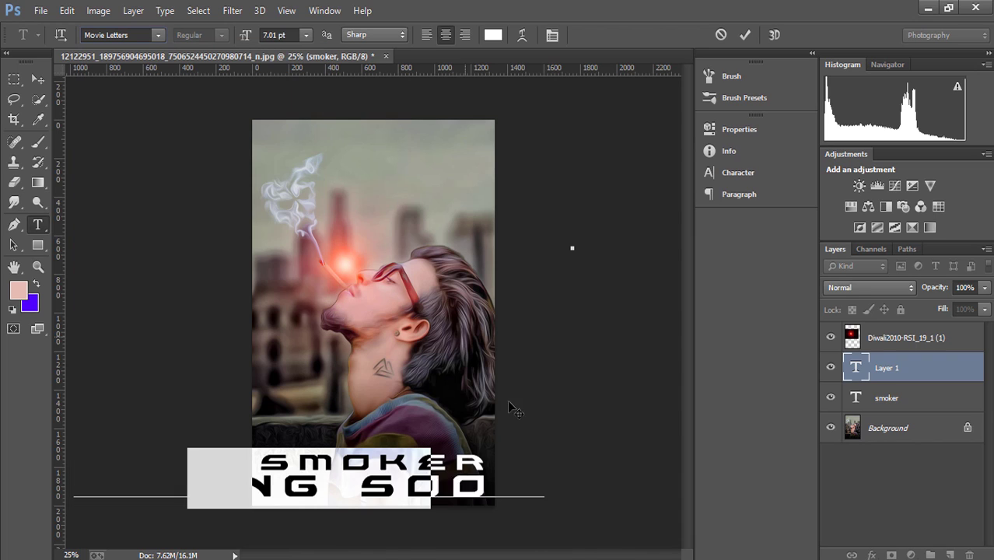
- Shrink the subtitle to fit under the title, commit it, and reselect the text layers
mouse_move(430, 448)
left_mouse_down()
mouse_move(394, 492)
mouse_move(367, 497)
mouse_move(426, 492)
mouse_move(420, 486)
left_mouse_up()
left_click(743, 36)
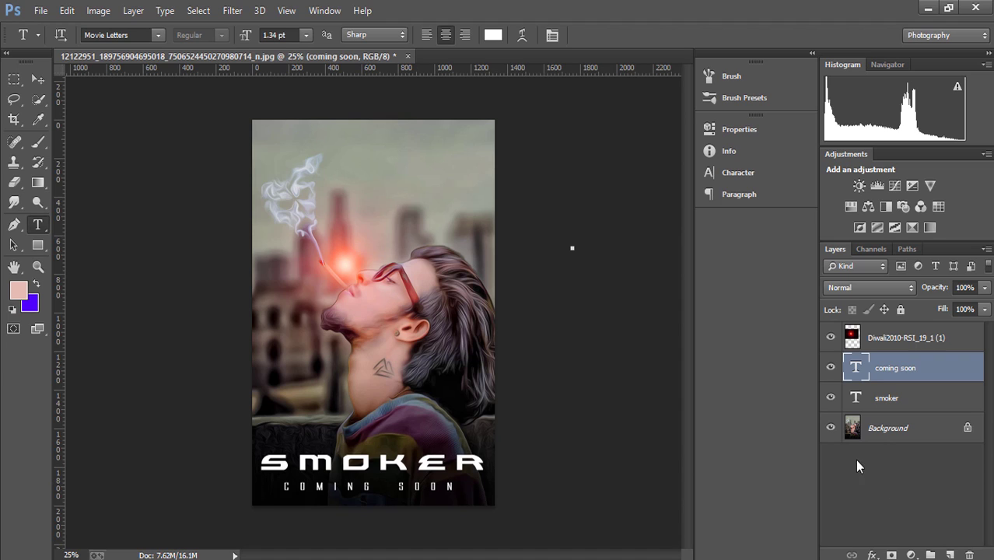
left_click(888, 426)
left_click(898, 367)
key("alt+bracketleft")
left_click(37, 79)
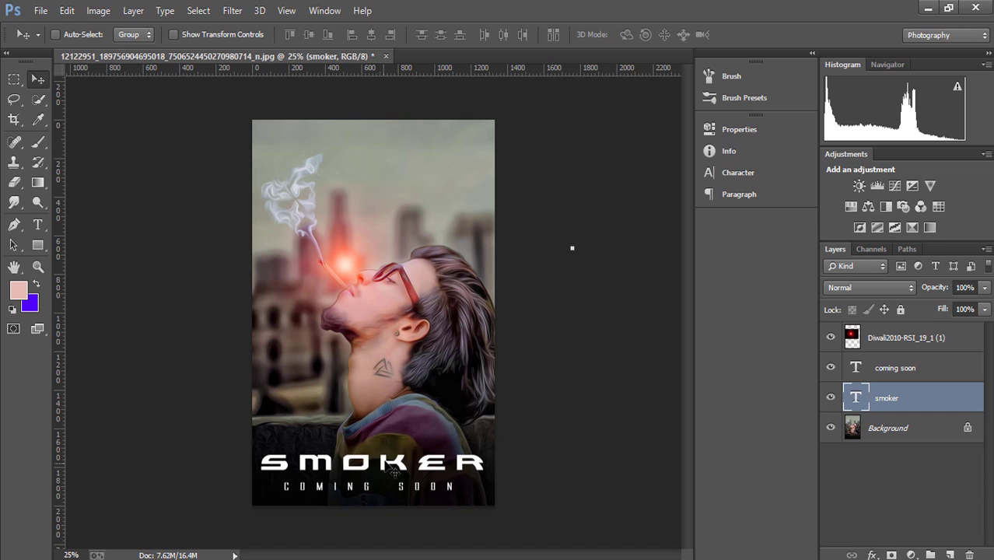
- Nudge SMOKER up and move both title lines together into place
left_click_drag(394, 469, 387, 462)
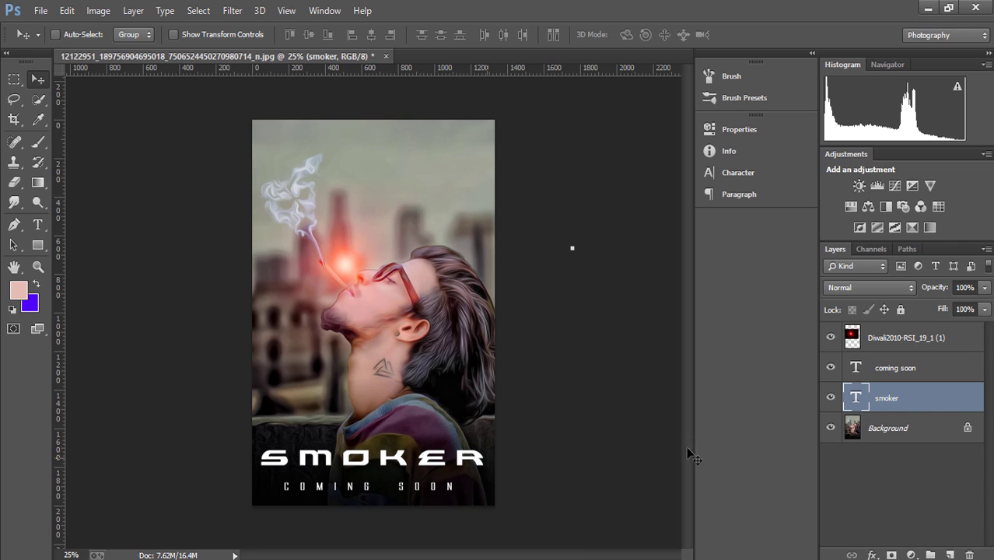
left_click(889, 378, "shift")
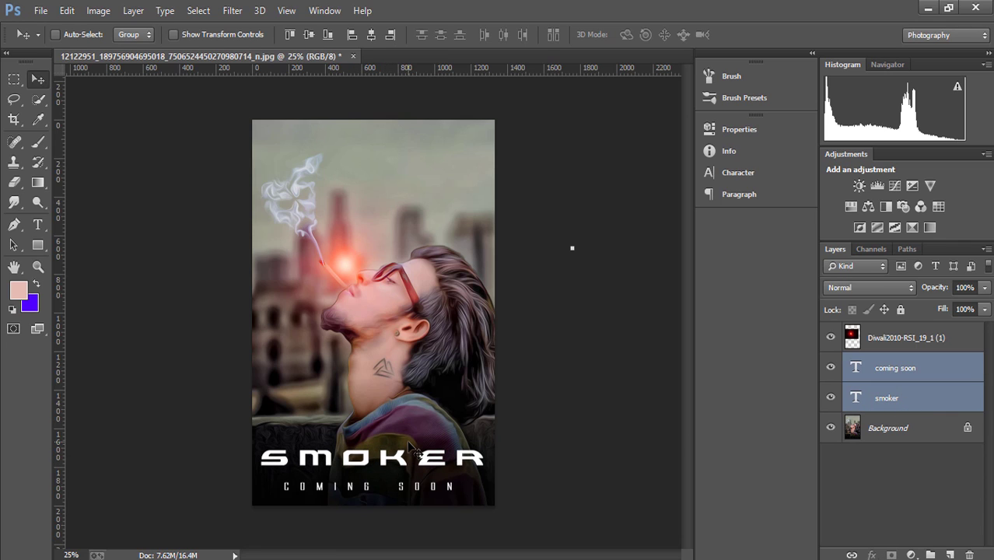
left_click_drag(406, 451, 411, 453)
- Flatten all layers into a single Background and switch to Camtasia
right_click(954, 367)
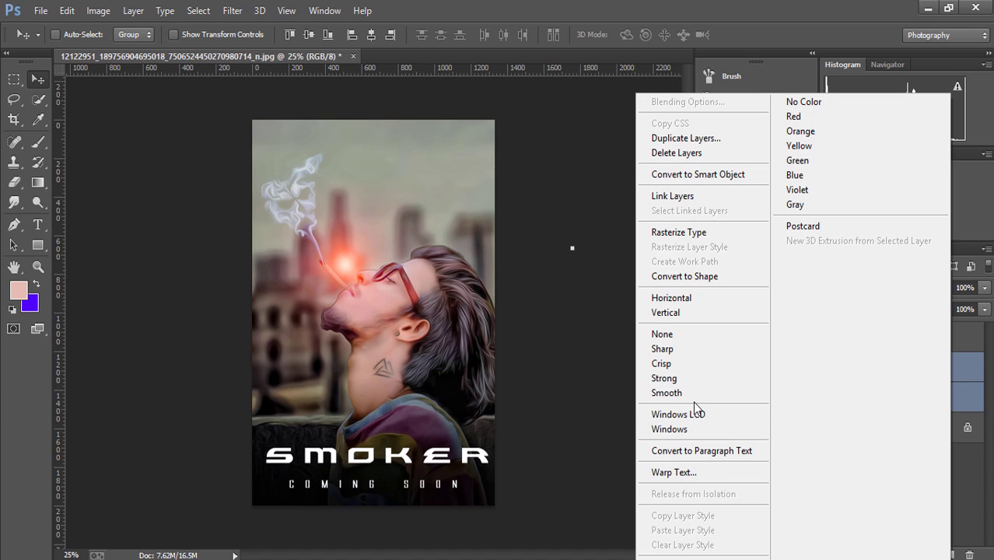
left_click(946, 425)
right_click(946, 424)
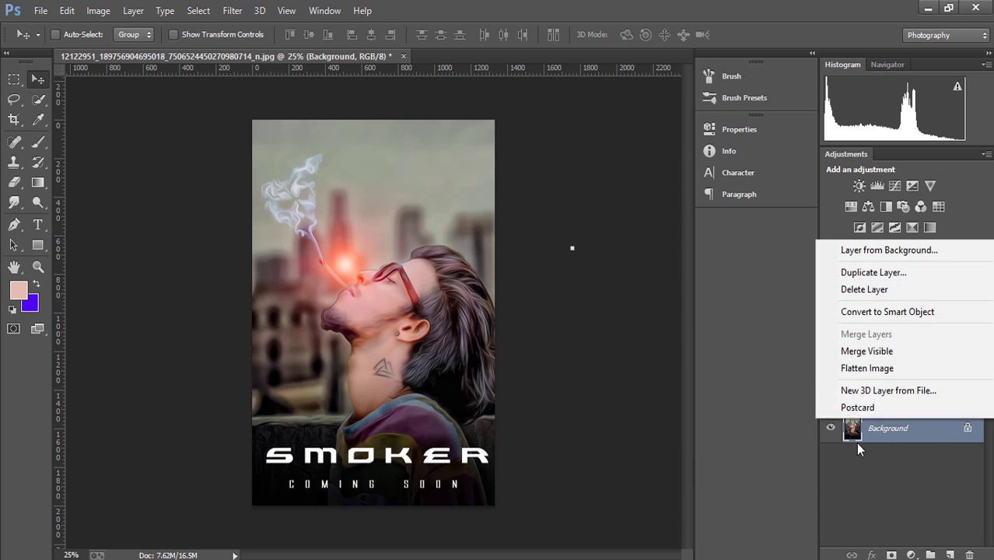
left_click(859, 367)
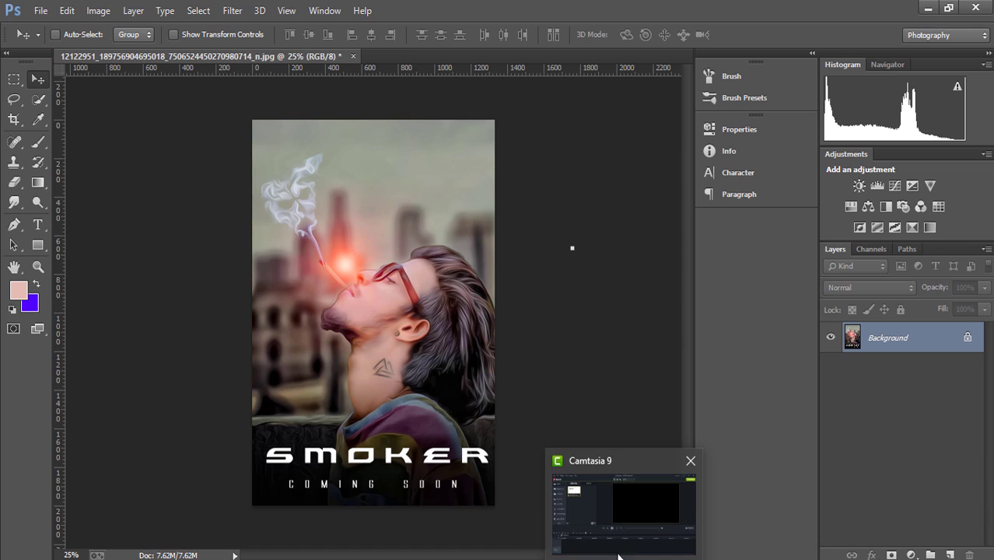
left_click(620, 484)
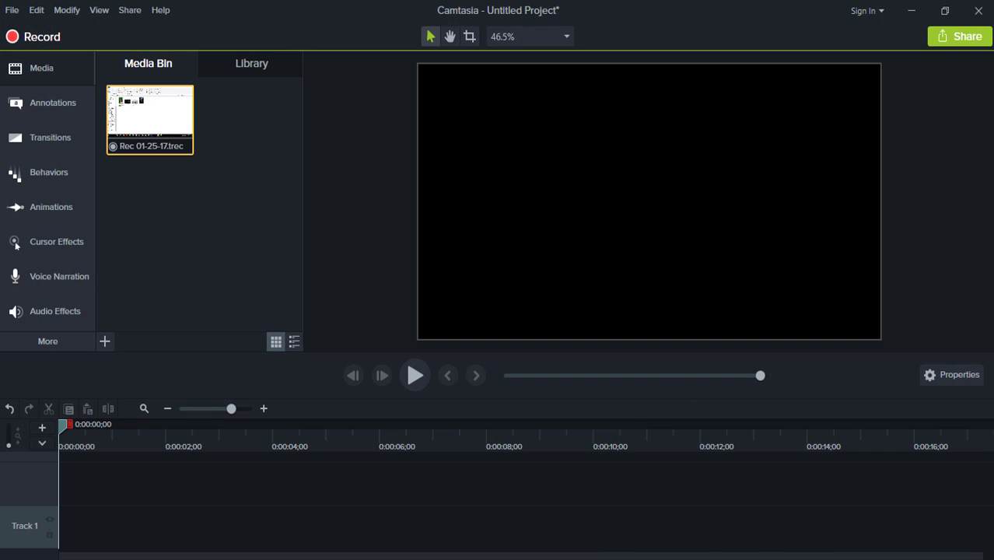